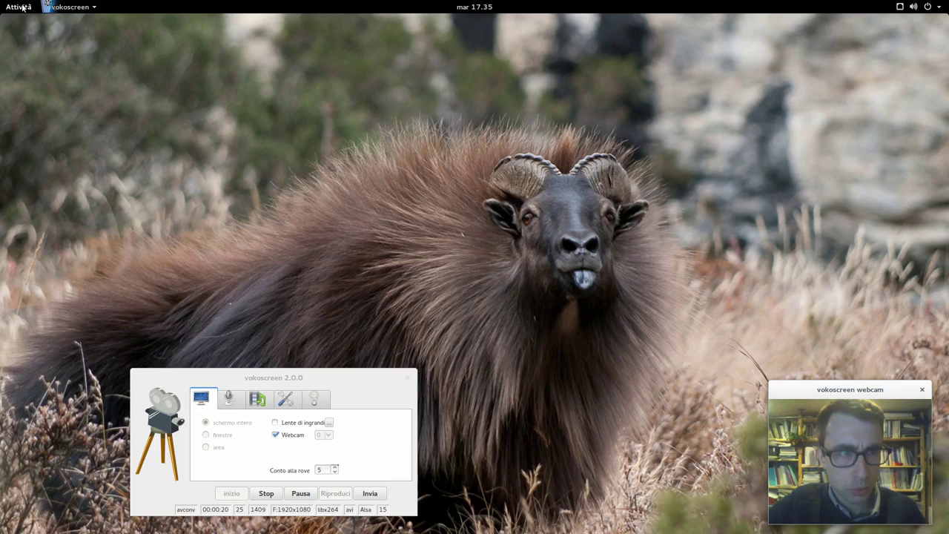
- Open the Activities overview and then dismiss it again
{"action": "left_click", "coordinate": [21, 6]}
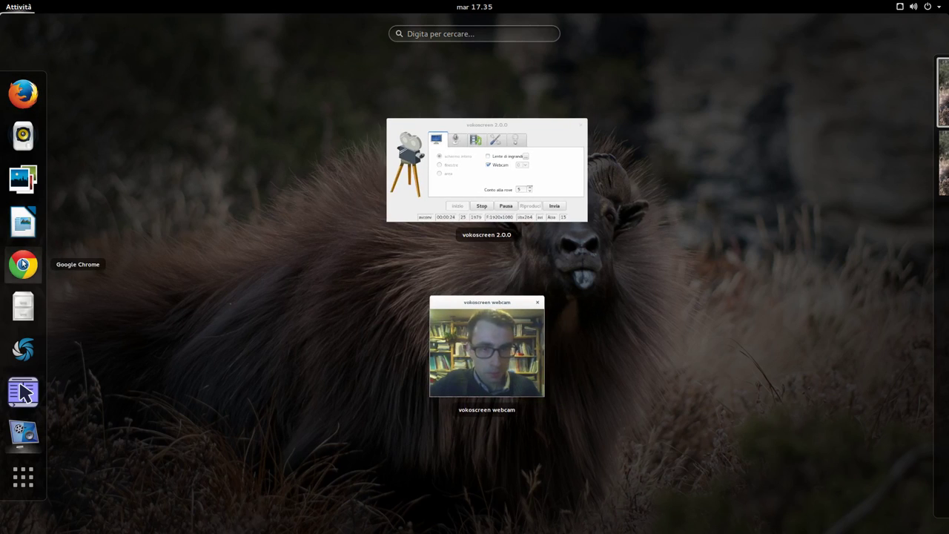
{"action": "key", "text": "Escape"}
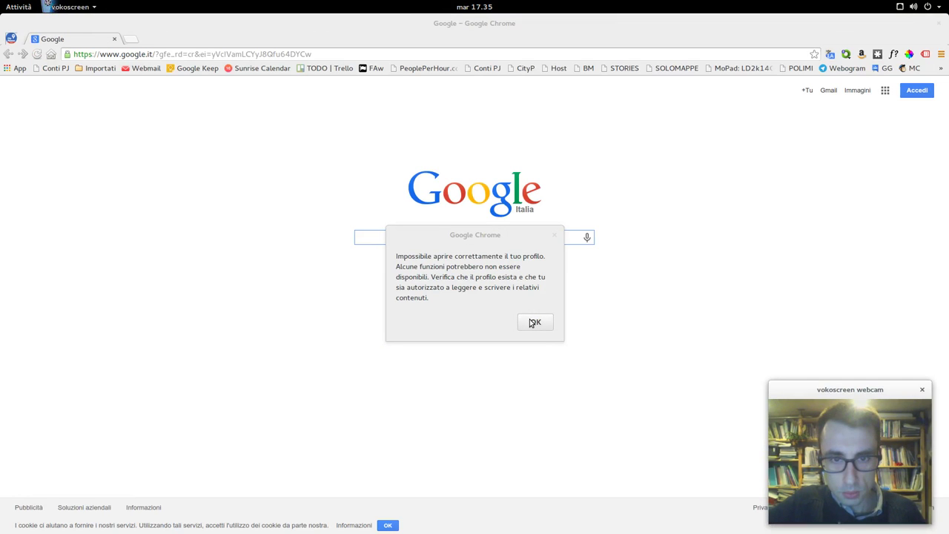
- Dismiss the Chrome profile error and search Google for wordpress
{"action": "left_click", "coordinate": [533, 323]}
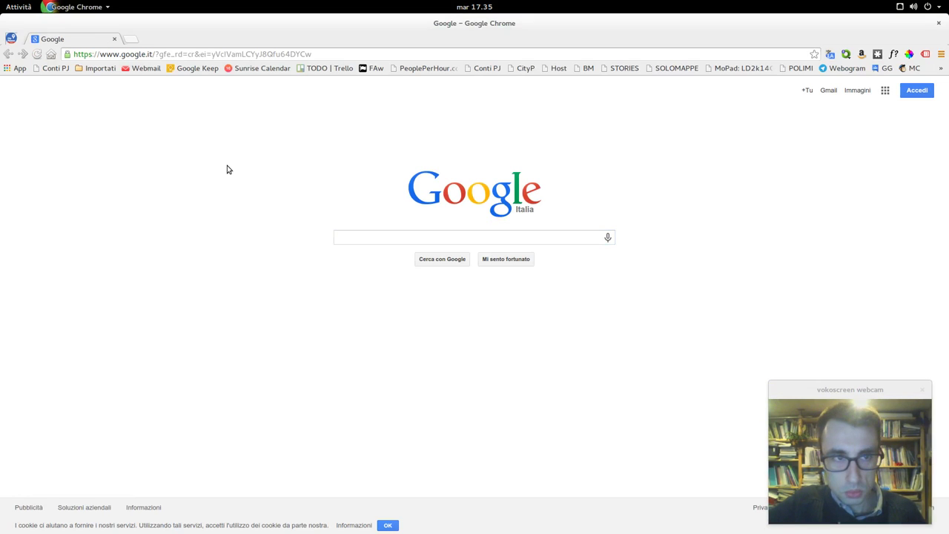
{"action": "left_click", "coordinate": [167, 55]}
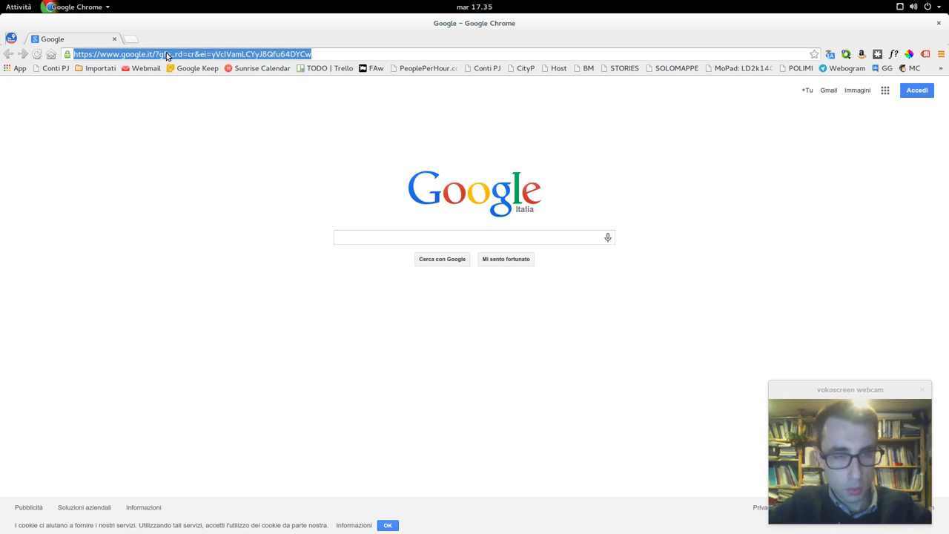
{"action": "type", "text": "wo"}
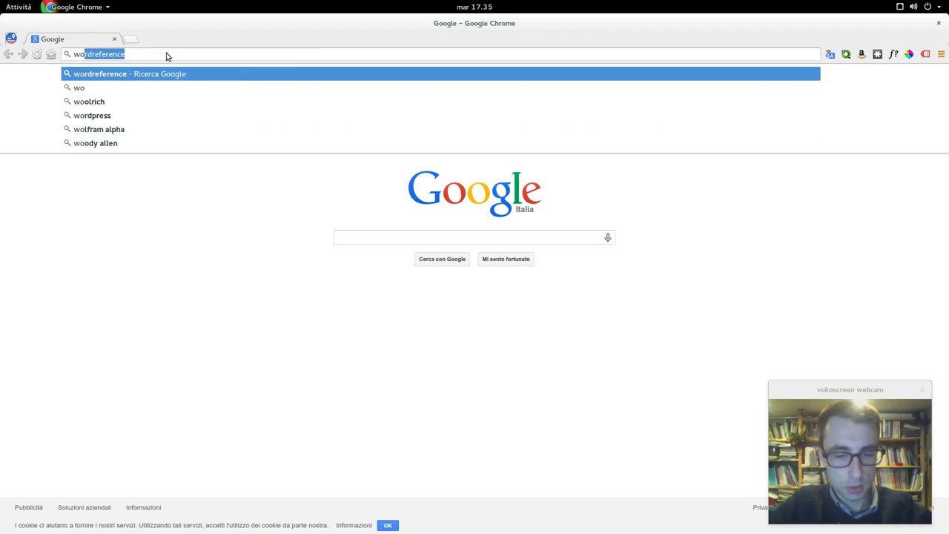
{"action": "type", "text": "rdpress"}
{"action": "key", "text": "Return"}
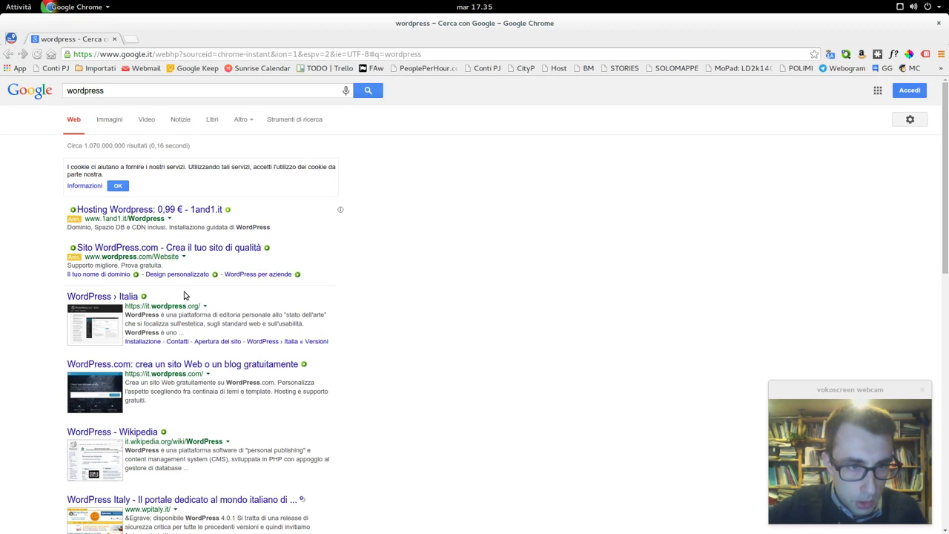
- Open the WordPress › Italia search result after briefly visiting WordPress.com
{"action": "scroll", "coordinate": [185, 296], "scroll_direction": "down", "scroll_amount": 2}
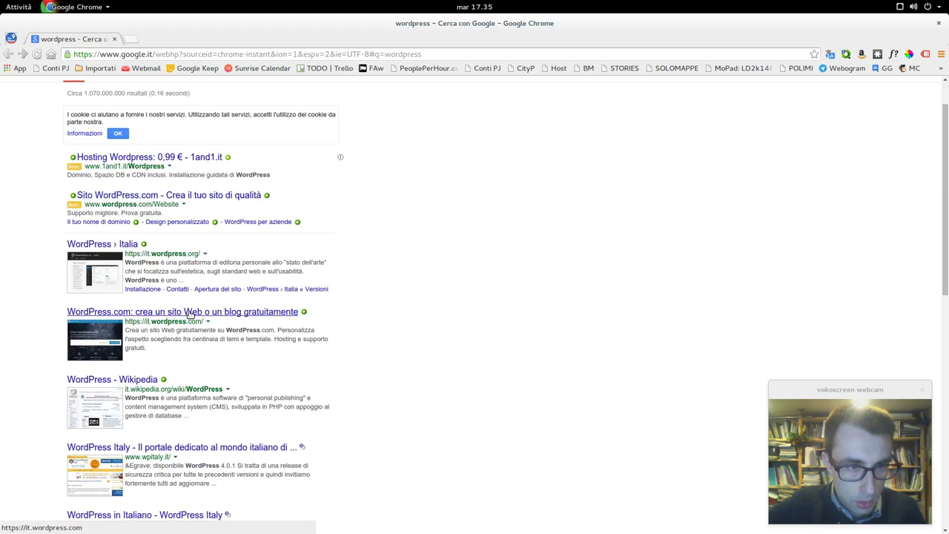
{"action": "left_click", "coordinate": [190, 312]}
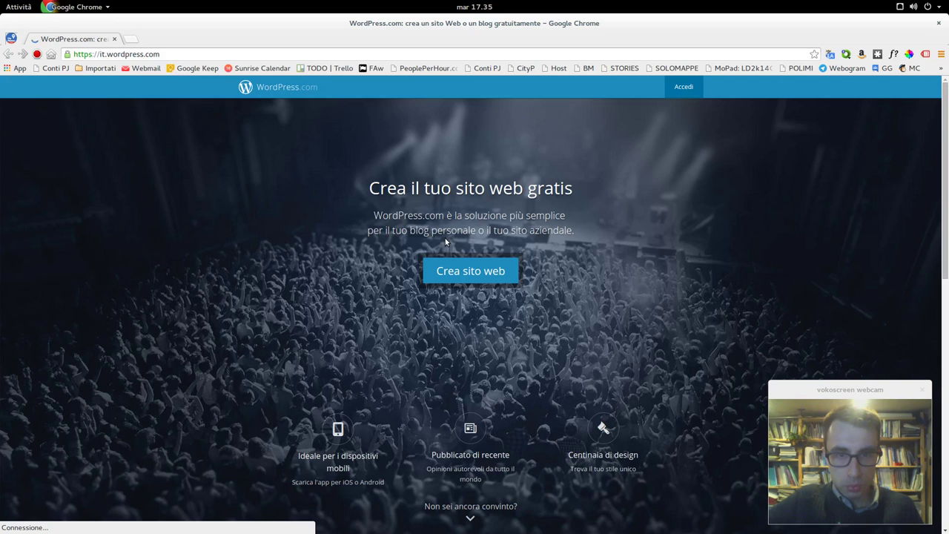
{"action": "left_click", "coordinate": [5, 54]}
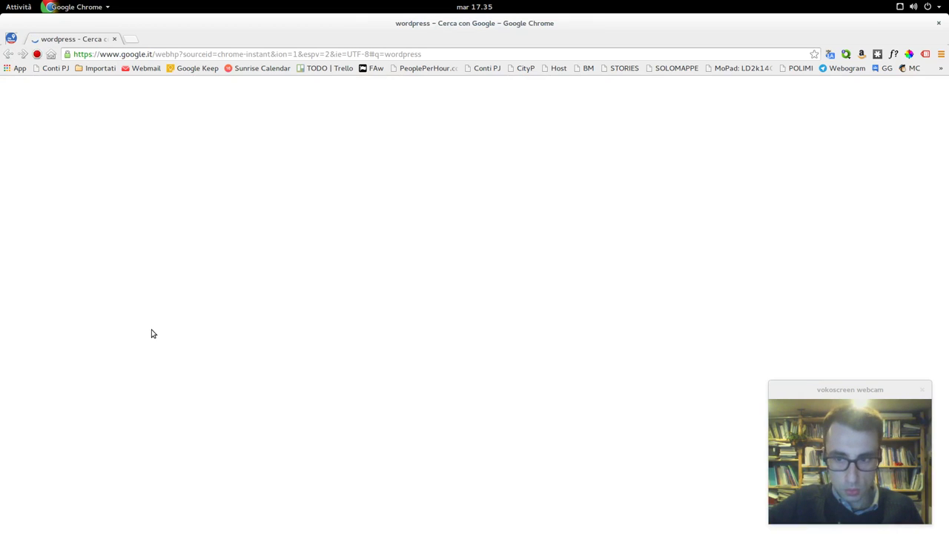
{"action": "left_click", "coordinate": [121, 249]}
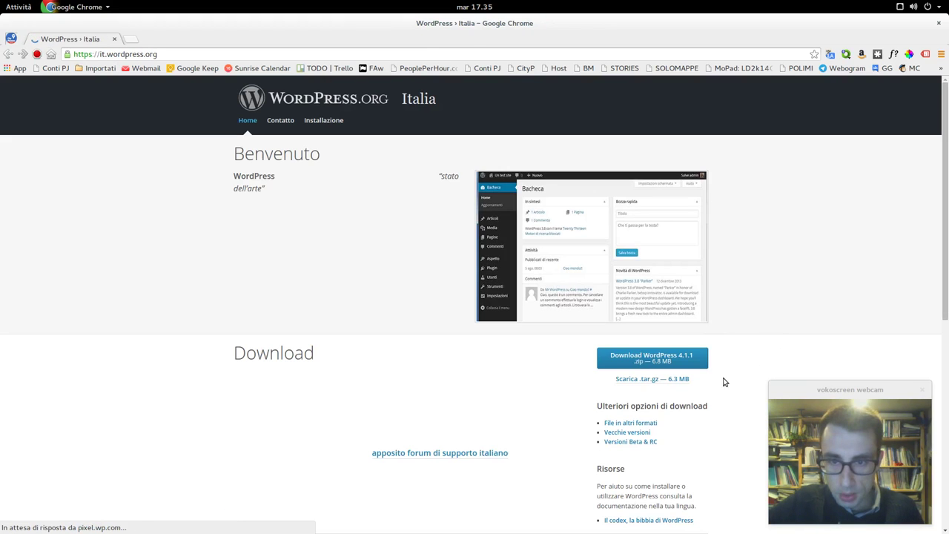
- Save the WordPress 4.1.1 zip to Scrivania and show it in its folder
{"action": "left_click", "coordinate": [685, 358]}
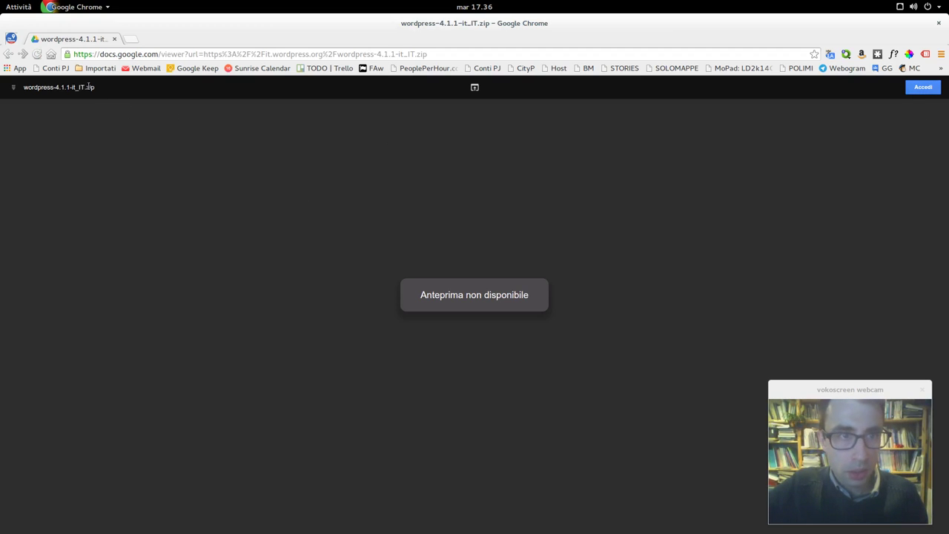
{"action": "left_click", "coordinate": [475, 88]}
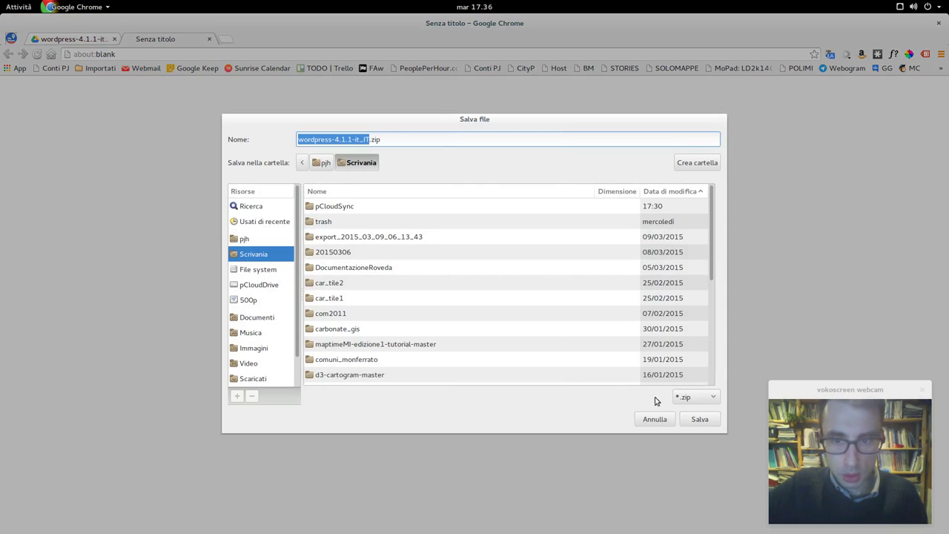
{"action": "left_click", "coordinate": [699, 419]}
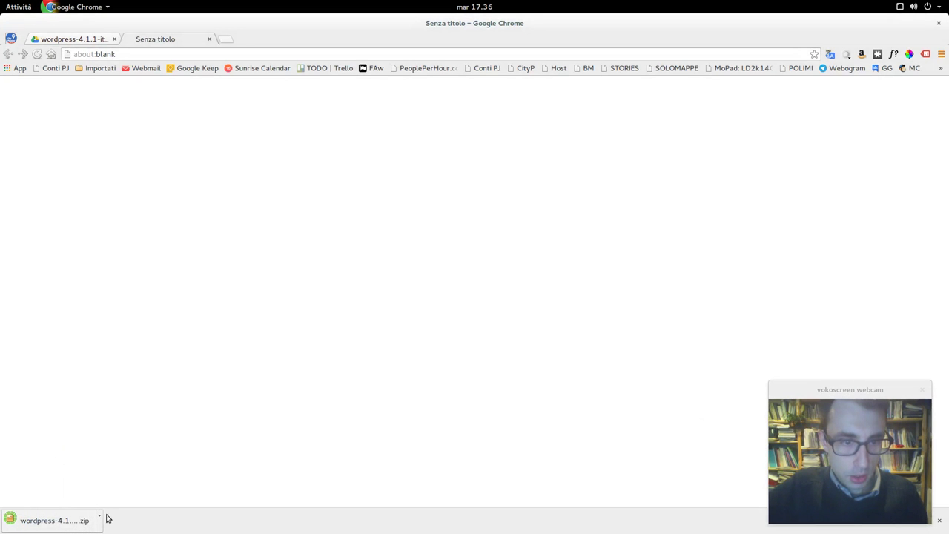
{"action": "left_click", "coordinate": [101, 520]}
{"action": "left_click", "coordinate": [138, 482]}
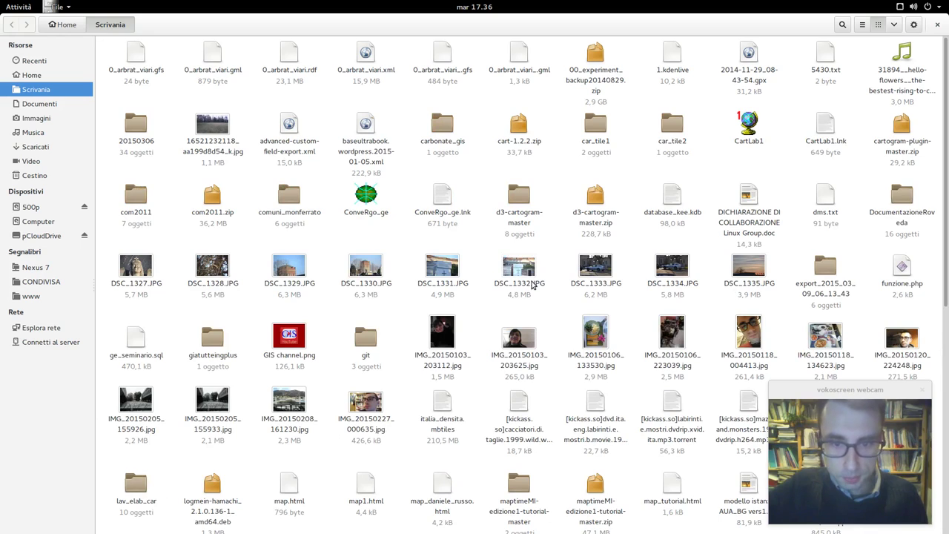
- Extract wordpress-4.1.1-it_IT.zip here and select the resulting wordpress folder
{"action": "scroll", "coordinate": [532, 287], "scroll_direction": "down", "scroll_amount": 10}
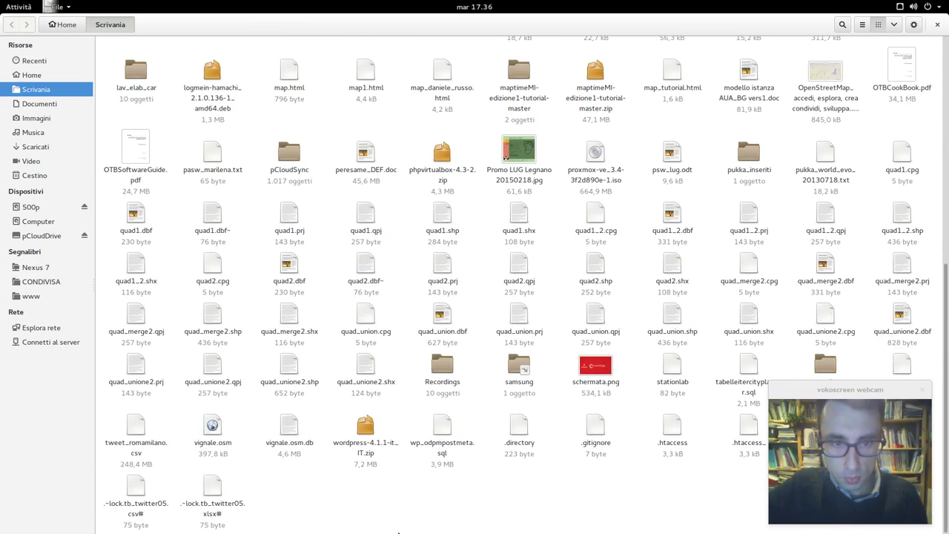
{"action": "right_click", "coordinate": [366, 442]}
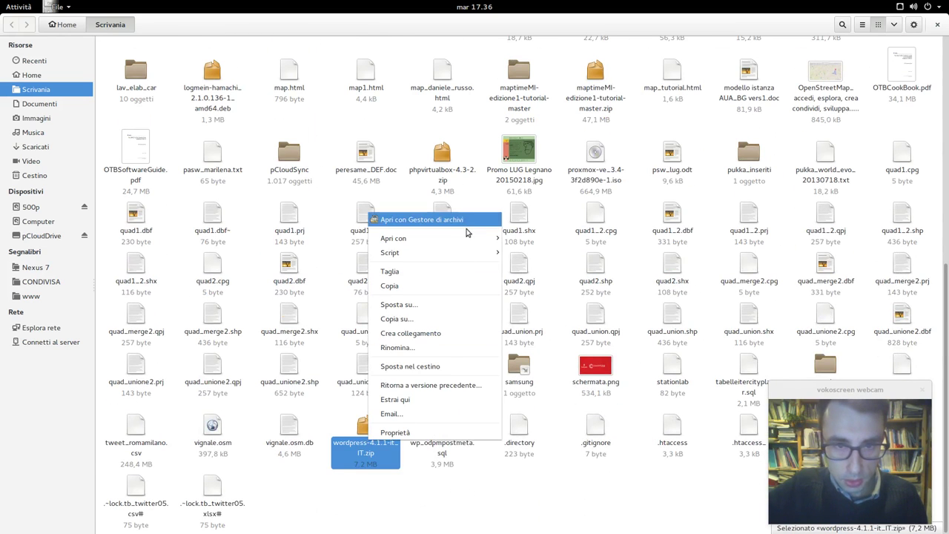
{"action": "left_click", "coordinate": [457, 399]}
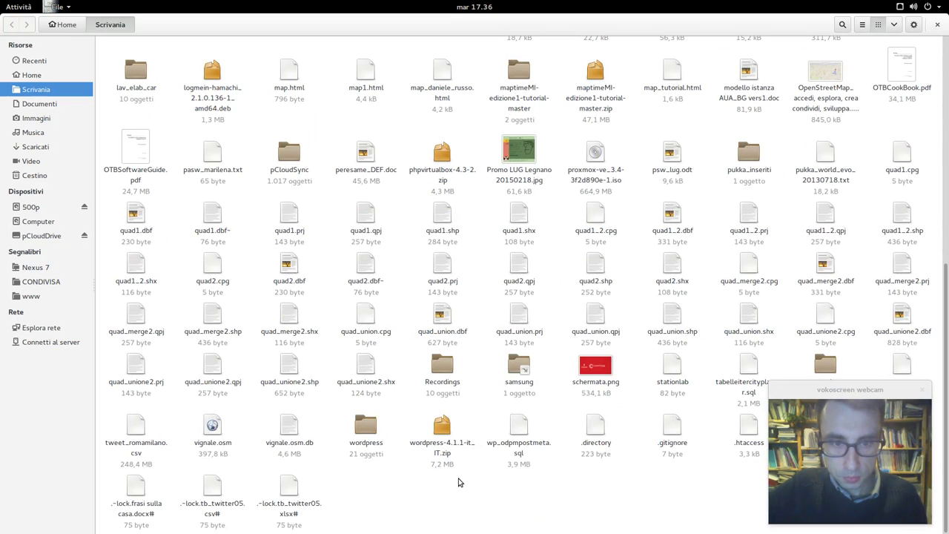
{"action": "left_click", "coordinate": [376, 438]}
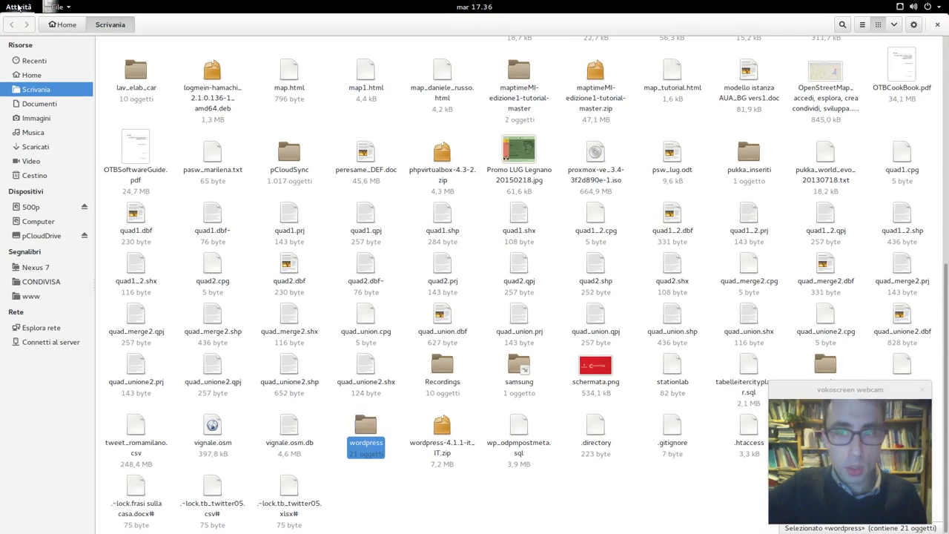
{"action": "left_click", "coordinate": [19, 7]}
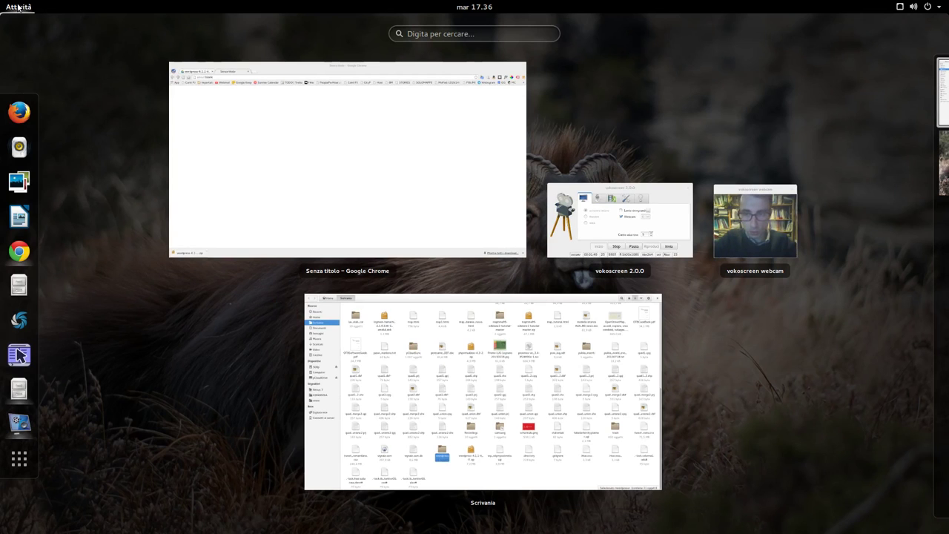
{"action": "type", "text": "fil"}
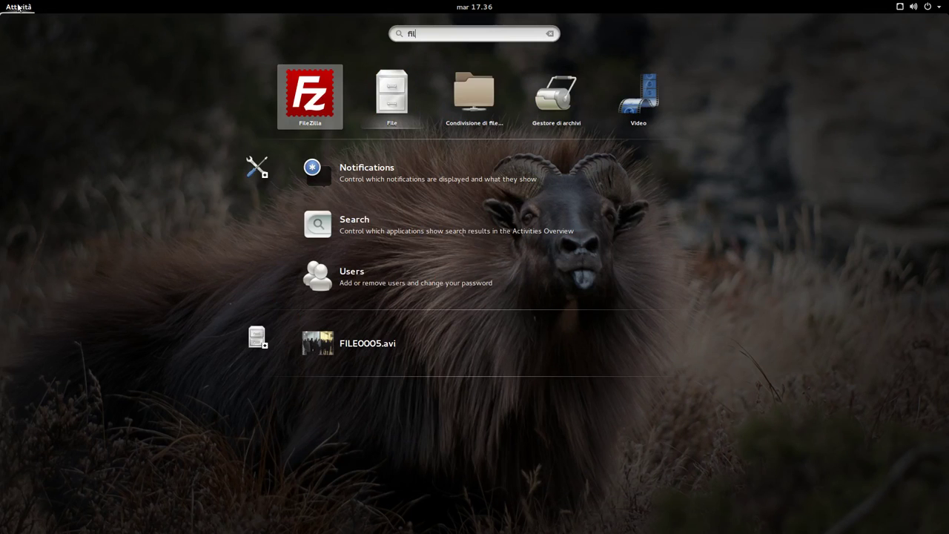
{"action": "left_click", "coordinate": [324, 94]}
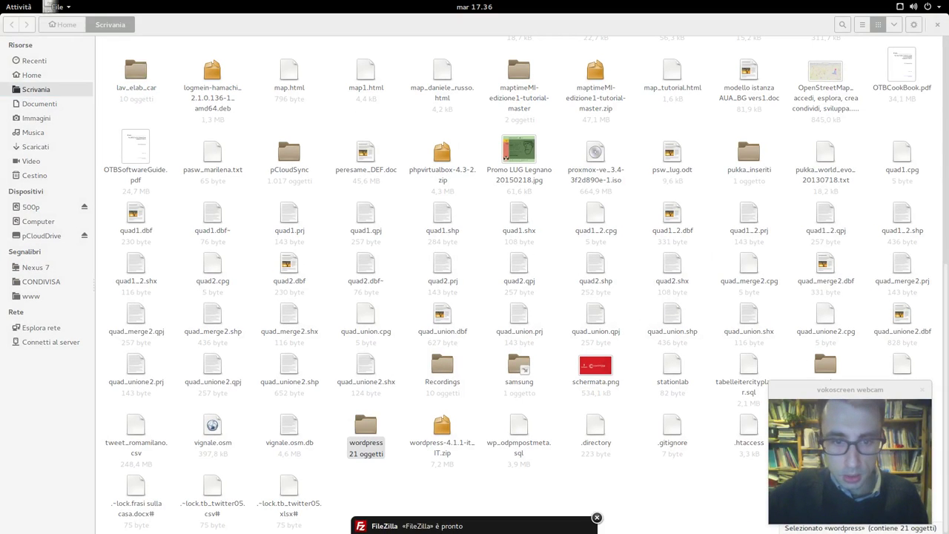
{"action": "left_click", "coordinate": [439, 527]}
{"action": "left_click", "coordinate": [8, 55]}
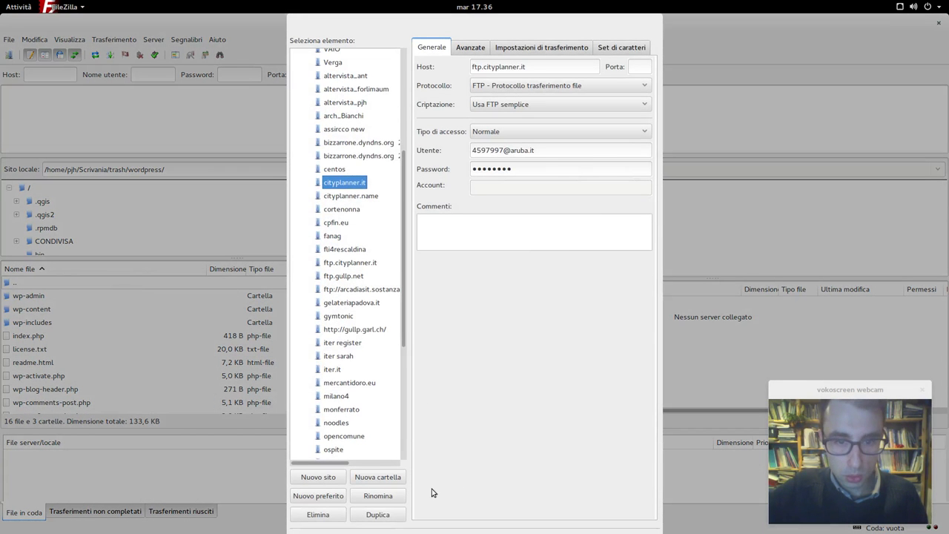
{"action": "double_click", "coordinate": [338, 185]}
{"action": "double_click", "coordinate": [514, 329]}
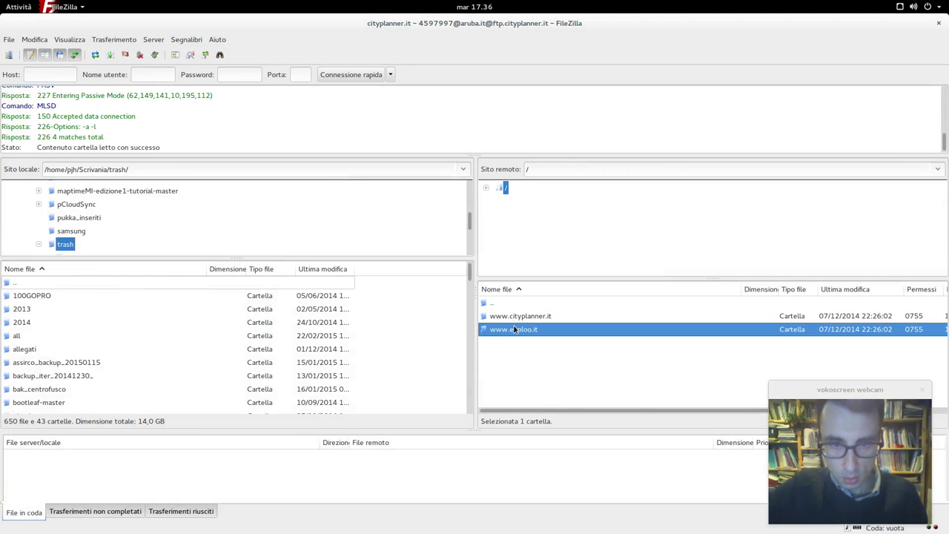
{"action": "left_click", "coordinate": [100, 361]}
- In the local Scrivania pane, rename the wordpress folder to mappe_demo
{"action": "scroll", "coordinate": [82, 227], "scroll_direction": "up", "scroll_amount": 10}
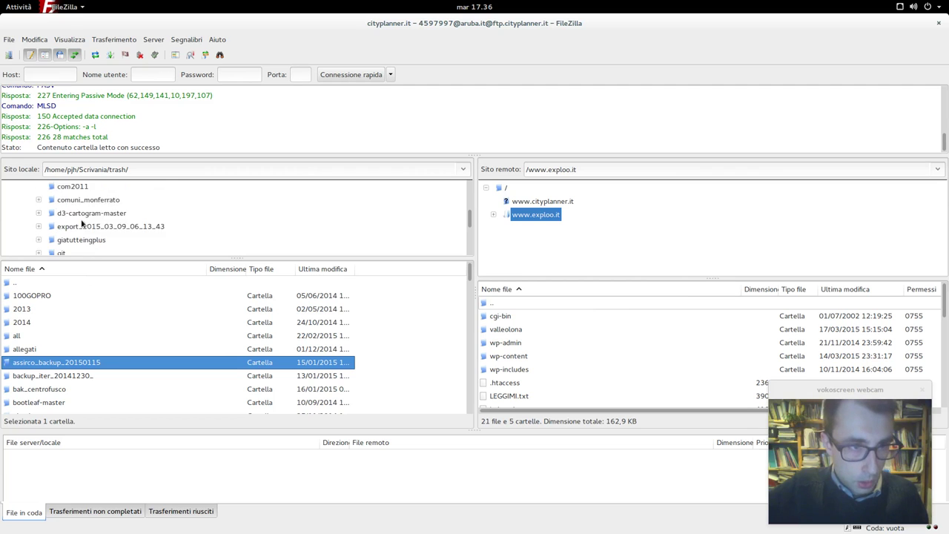
{"action": "scroll", "coordinate": [81, 225], "scroll_direction": "down", "scroll_amount": 2}
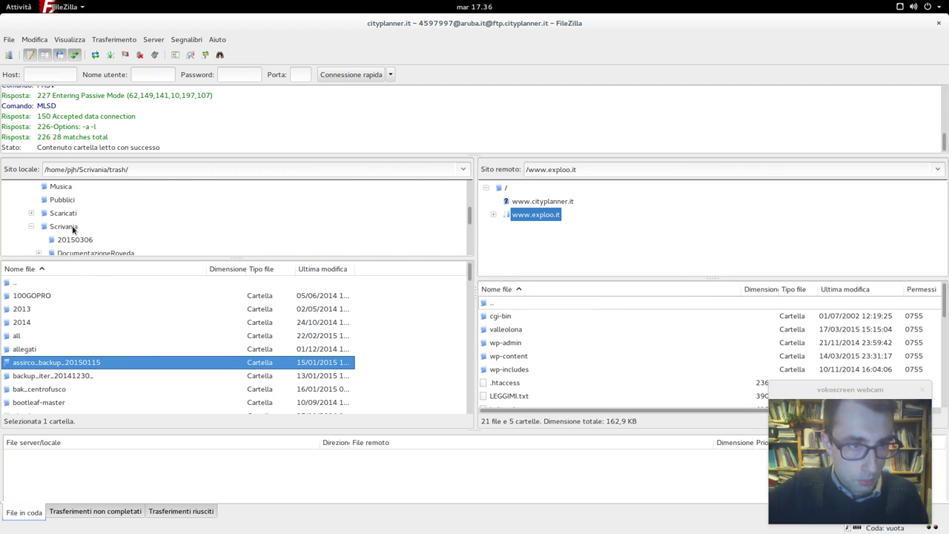
{"action": "left_click", "coordinate": [64, 226]}
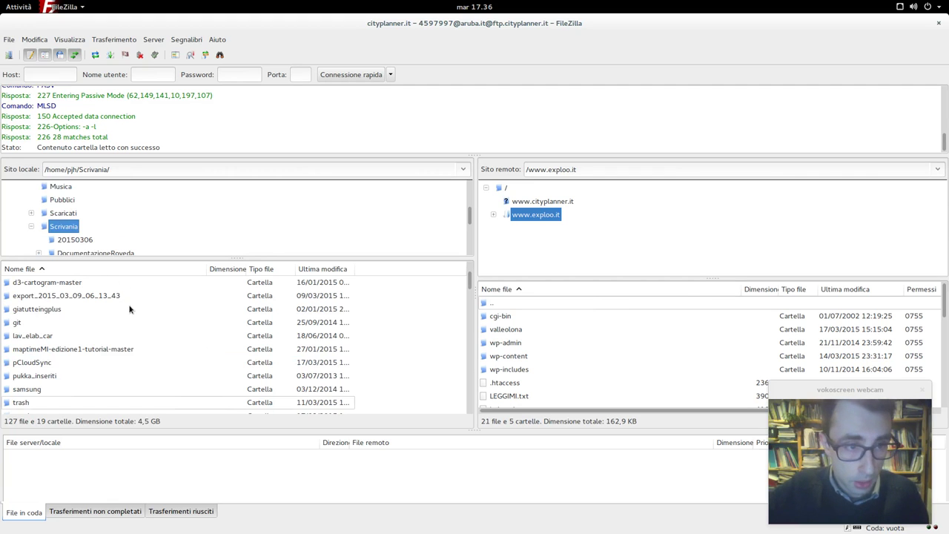
{"action": "scroll", "coordinate": [85, 275], "scroll_direction": "down", "scroll_amount": 5}
{"action": "scroll", "coordinate": [86, 289], "scroll_direction": "up", "scroll_amount": 5}
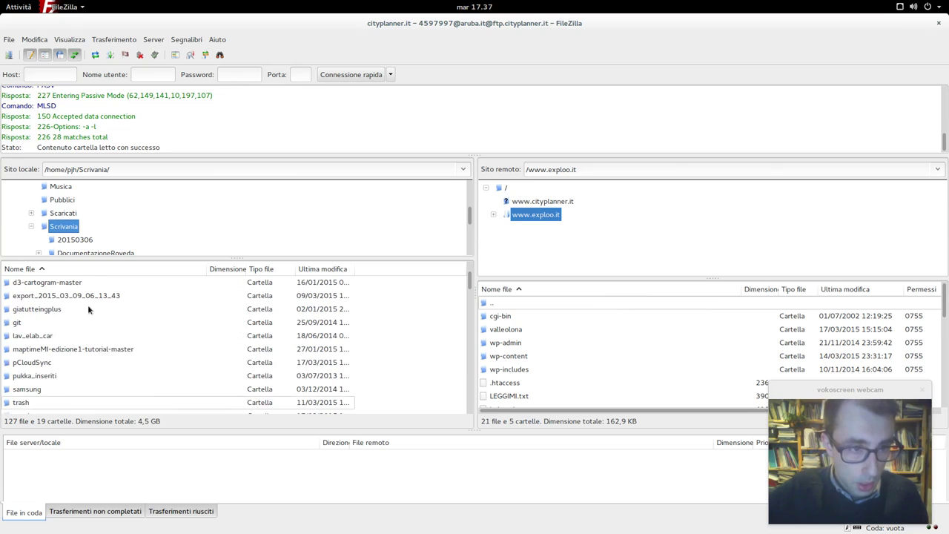
{"action": "scroll", "coordinate": [87, 304], "scroll_direction": "down", "scroll_amount": 2}
{"action": "left_click", "coordinate": [42, 336]}
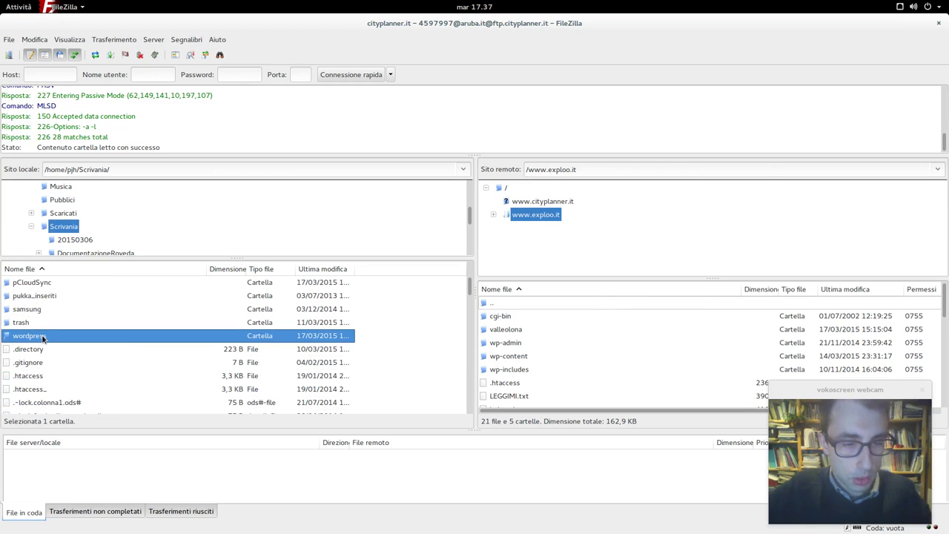
{"action": "left_click", "coordinate": [42, 336]}
{"action": "key", "text": "BackSpace"}
{"action": "key", "text": "BackSpace"}
{"action": "key", "text": "BackSpace"}
{"action": "key", "text": "BackSpace"}
{"action": "key", "text": "BackSpace"}
{"action": "key", "text": "BackSpace"}
{"action": "key", "text": "BackSpace"}
{"action": "key", "text": "BackSpace"}
{"action": "key", "text": "BackSpace"}
{"action": "type", "text": "mappe_demo"}
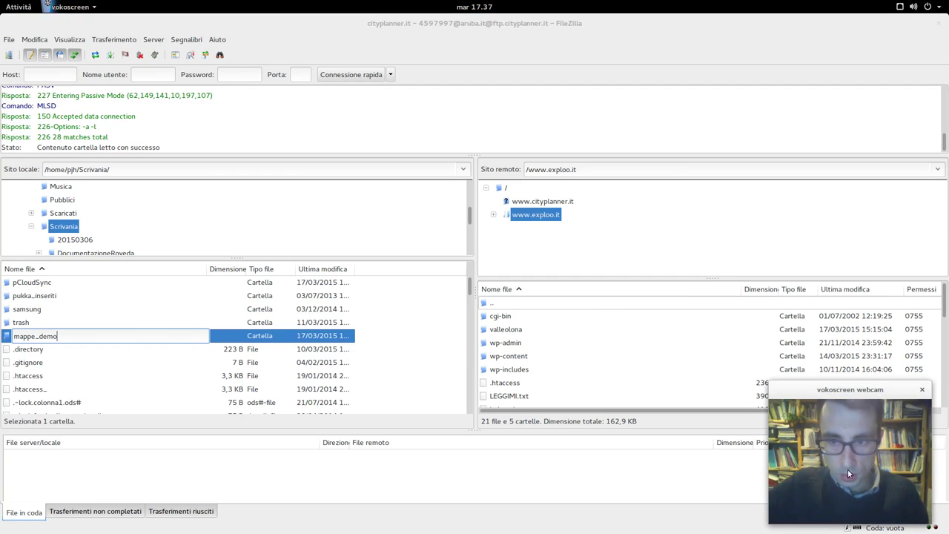
- Stop the screen recording in the vokoscreen window
{"action": "mouse_move", "coordinate": [1, 1]}
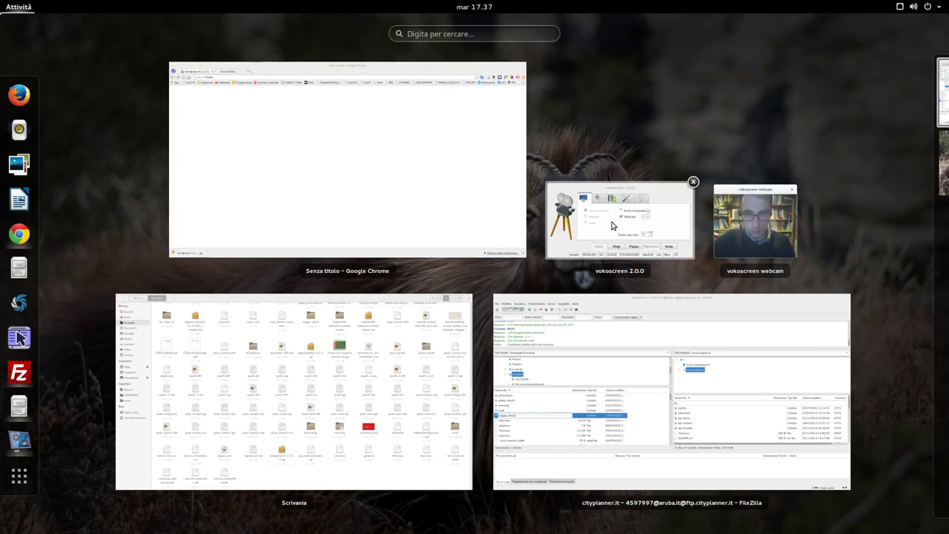
{"action": "left_click", "coordinate": [620, 223]}
{"action": "left_click", "coordinate": [264, 494]}
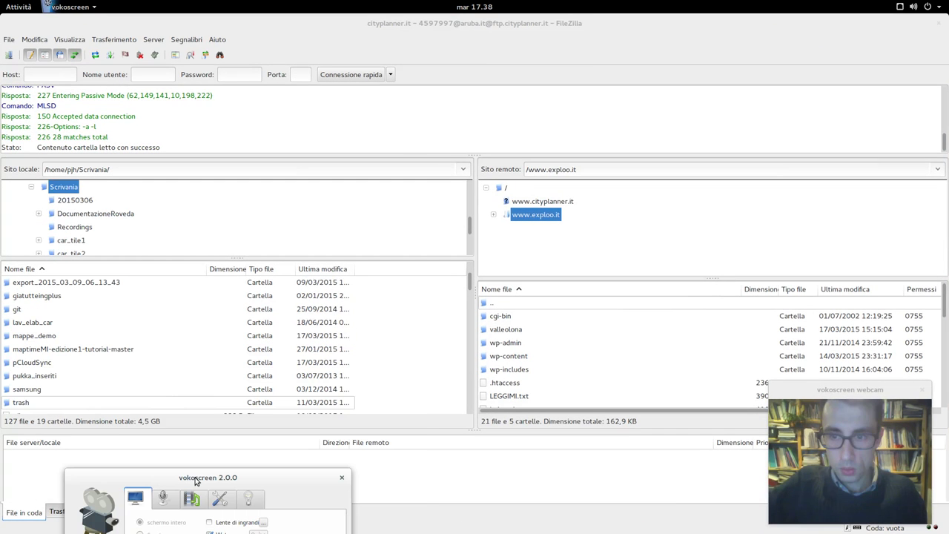
- Upload the local mappe_demo folder to the server
{"action": "left_click", "coordinate": [50, 339]}
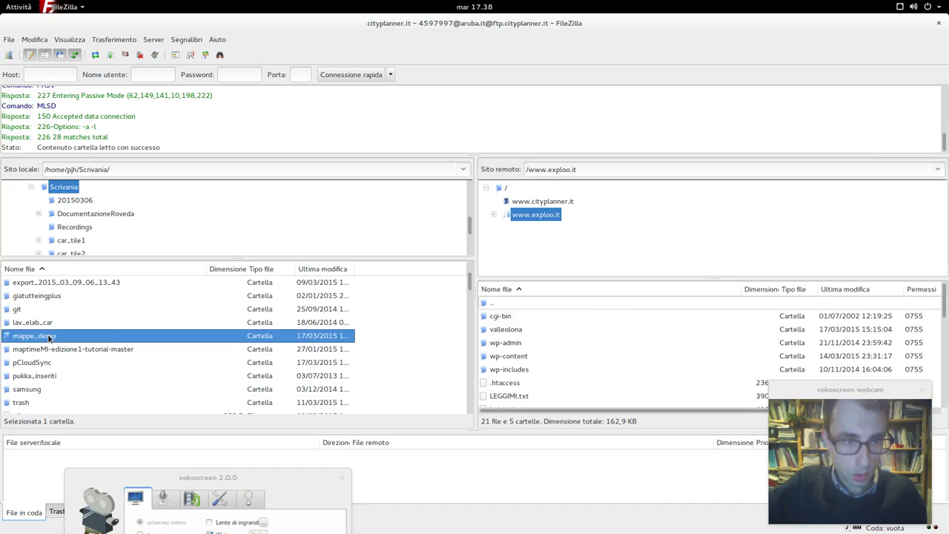
{"action": "right_click", "coordinate": [57, 344]}
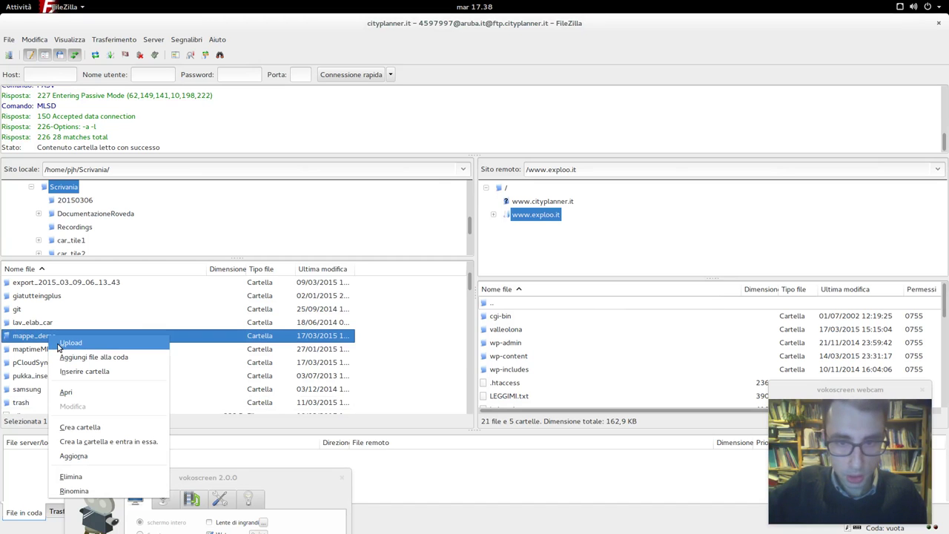
{"action": "left_click", "coordinate": [59, 344]}
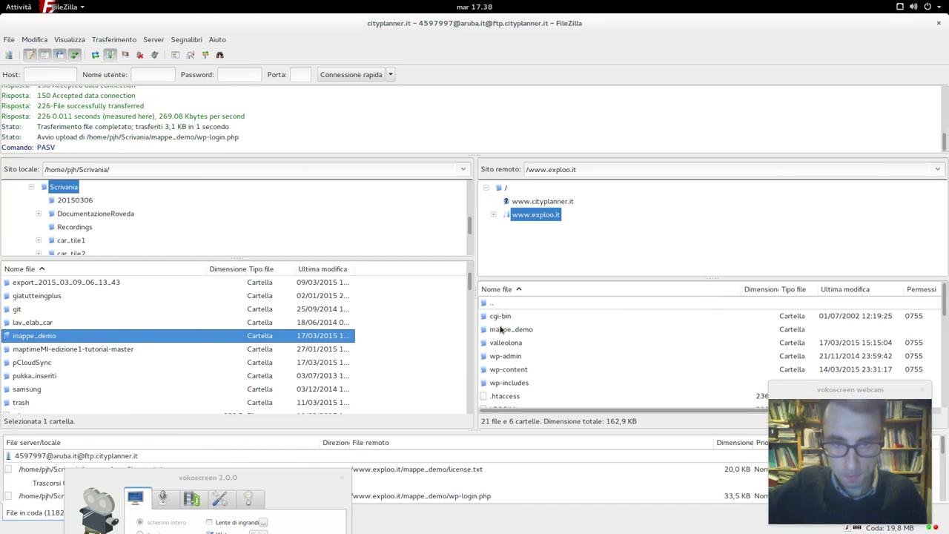
{"action": "left_click_drag", "start_coordinate": [231, 468], "coordinate": [305, 295]}
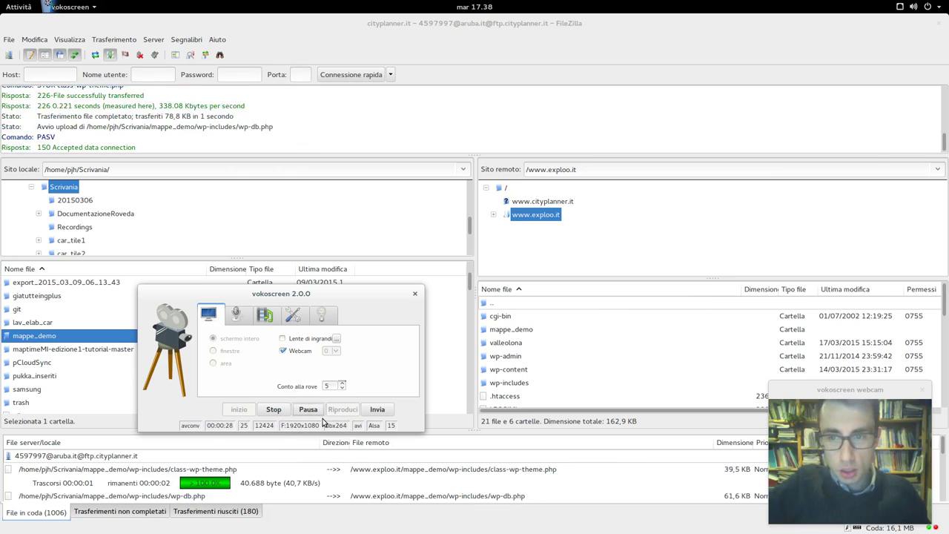
- Load exploo.it/mappe_demo in Chrome
{"action": "mouse_move", "coordinate": [2, 3]}
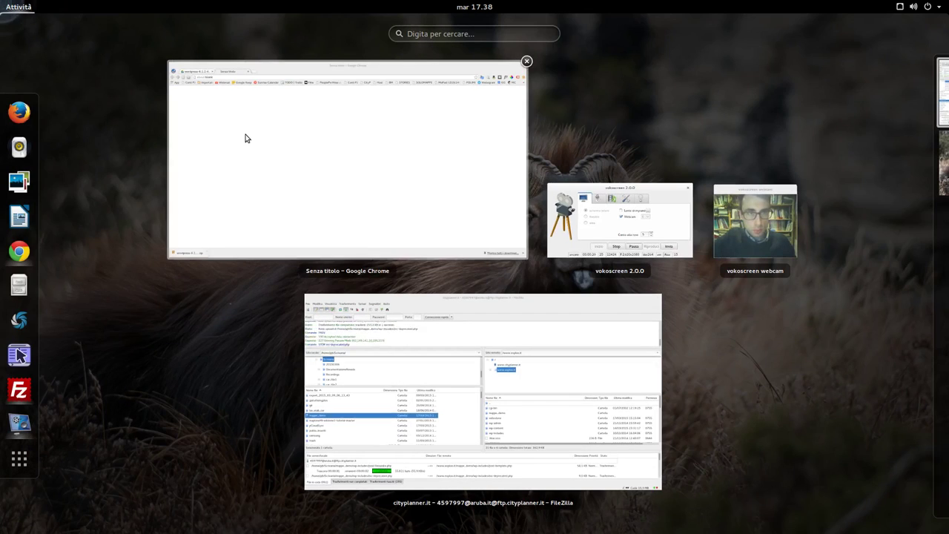
{"action": "left_click", "coordinate": [244, 138]}
{"action": "left_click", "coordinate": [189, 52]}
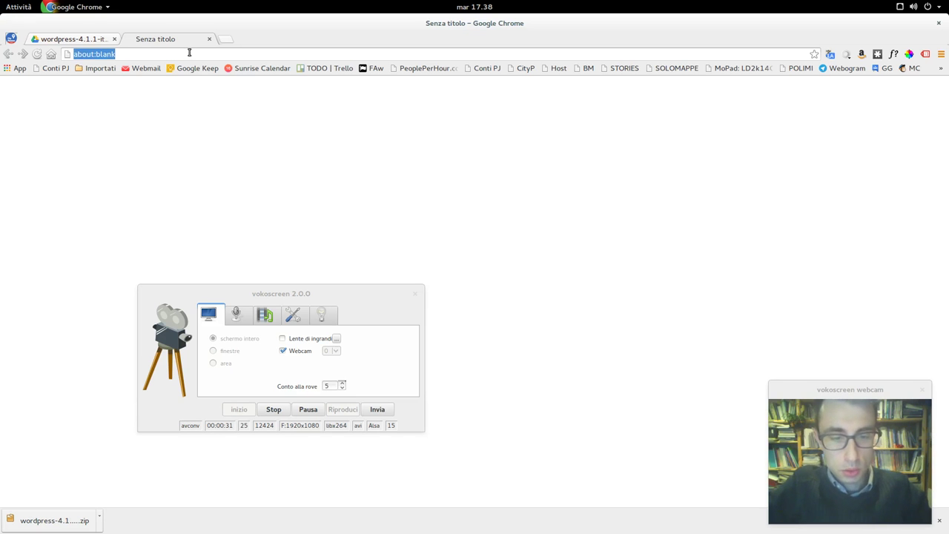
{"action": "type", "text": "e"}
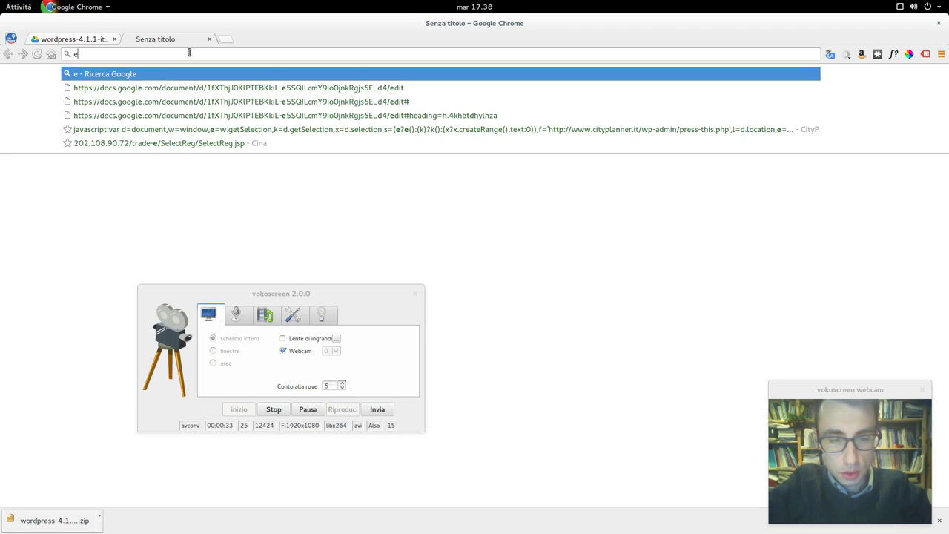
{"action": "type", "text": "xpl"}
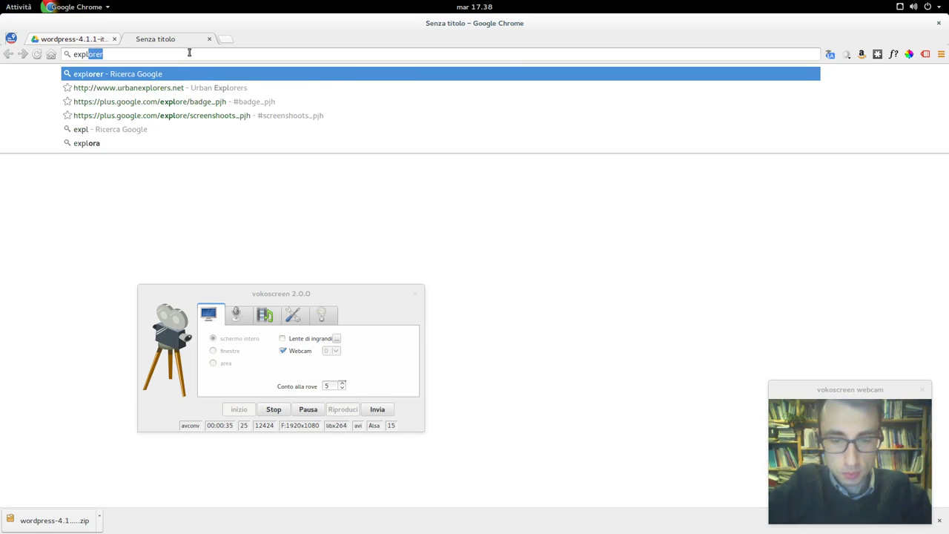
{"action": "type", "text": "oo.it/mappe"}
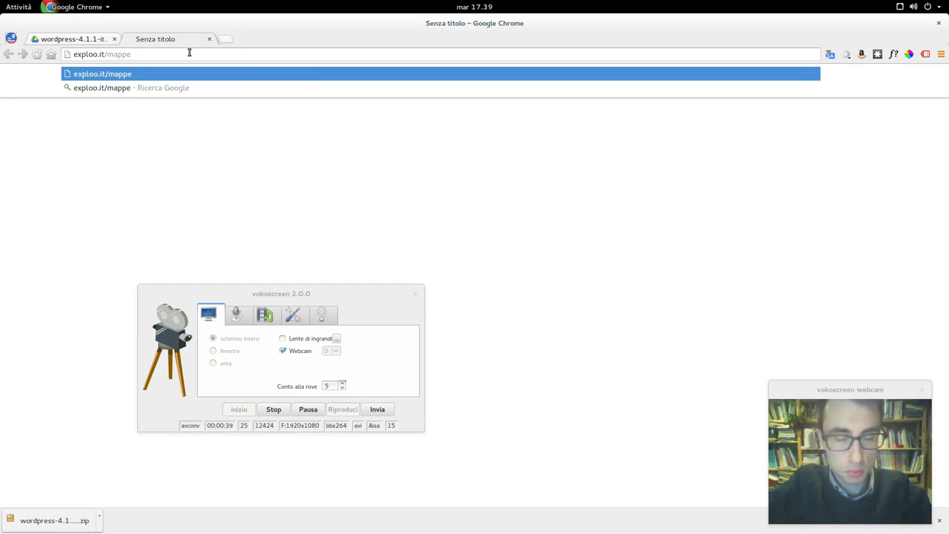
{"action": "type", "text": "_demo"}
{"action": "key", "text": "Return"}
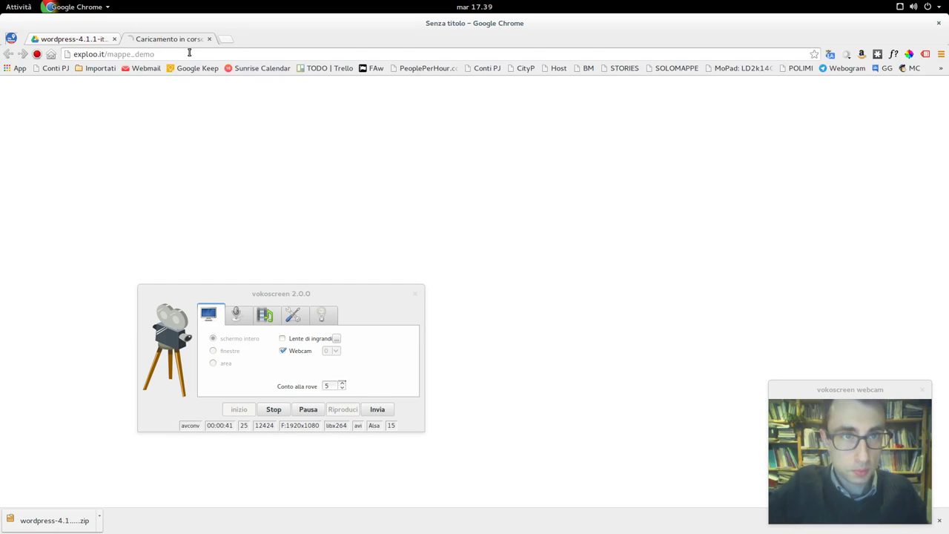
- Check the FileZilla upload and the Chrome page, ending with FileZilla in front
{"action": "left_click", "coordinate": [22, 7]}
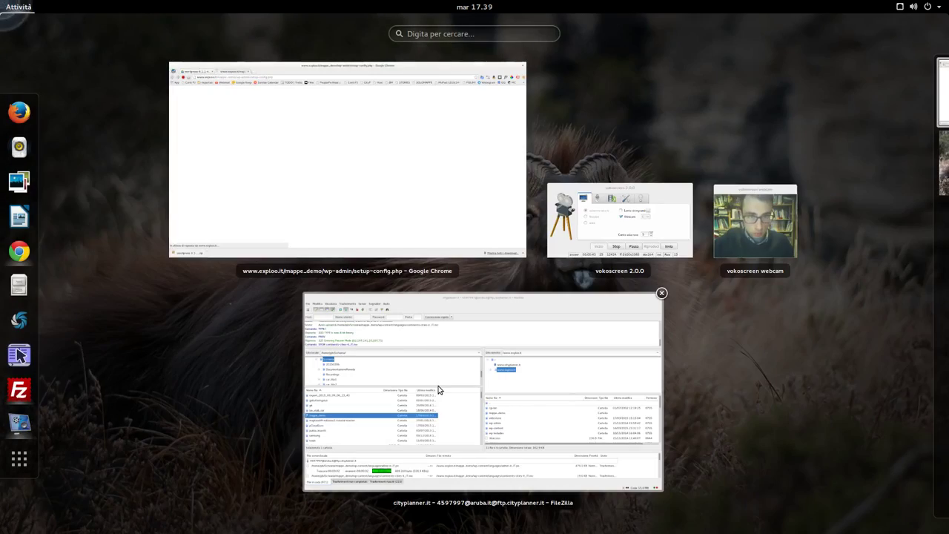
{"action": "left_click", "coordinate": [439, 388]}
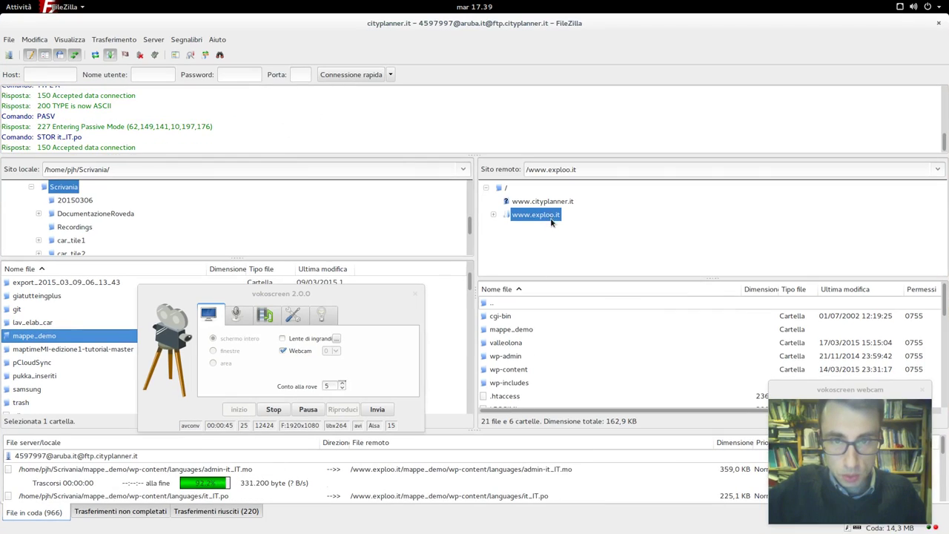
{"action": "left_click", "coordinate": [22, 7]}
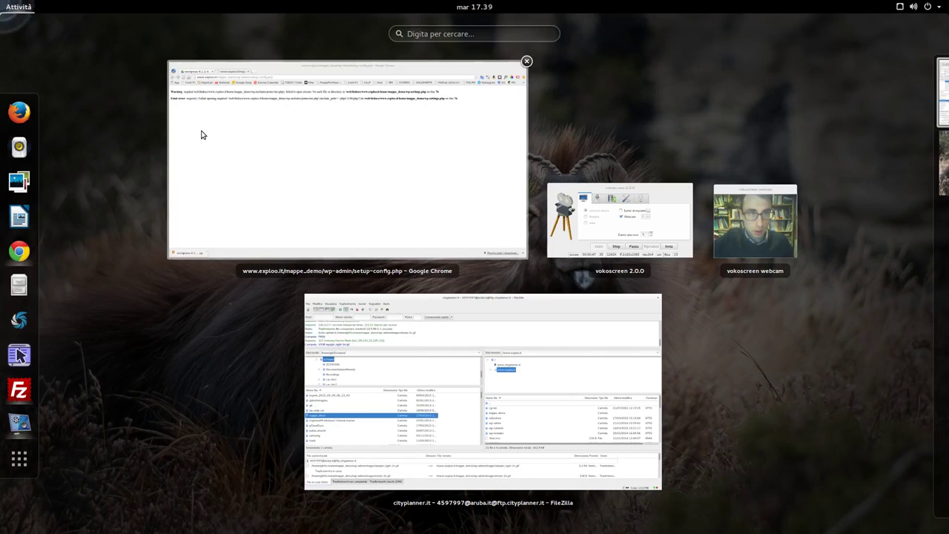
{"action": "left_click", "coordinate": [201, 134]}
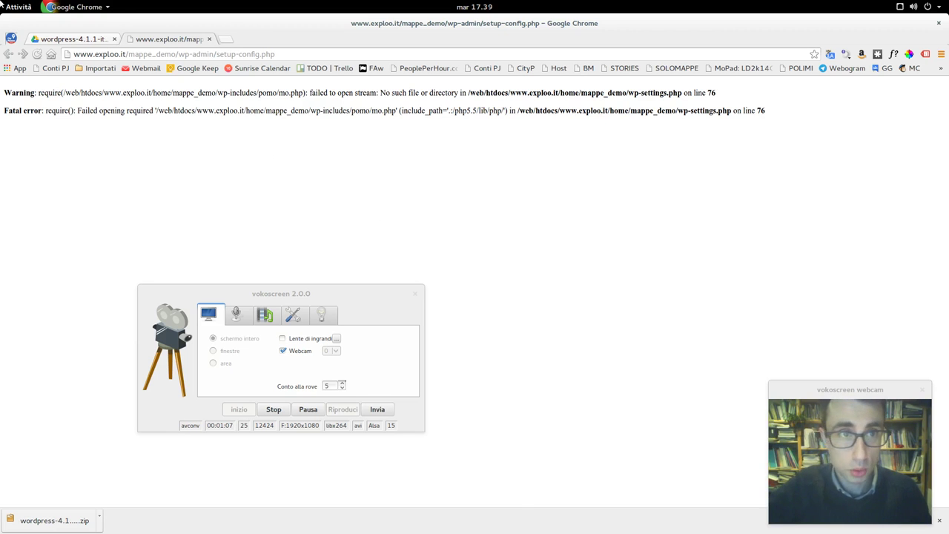
{"action": "mouse_move", "coordinate": [2, 1]}
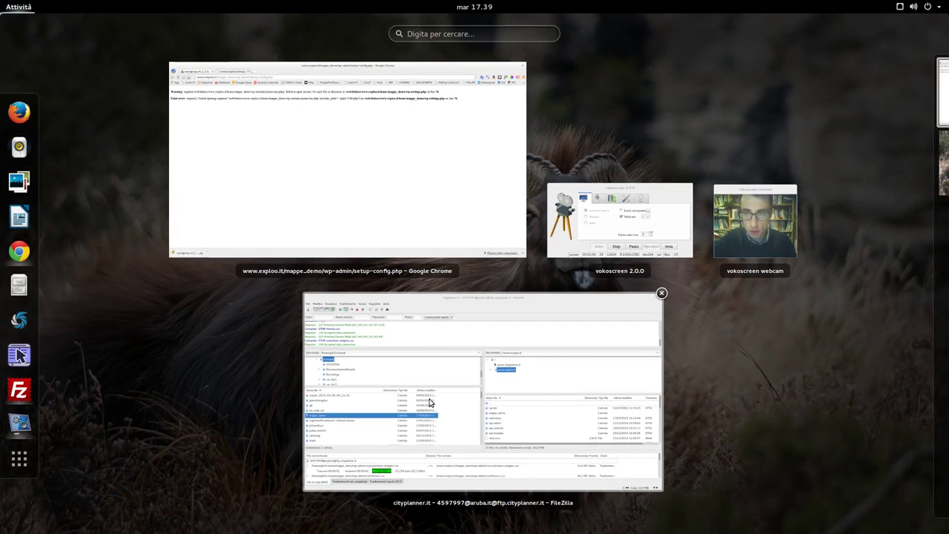
{"action": "left_click", "coordinate": [430, 402]}
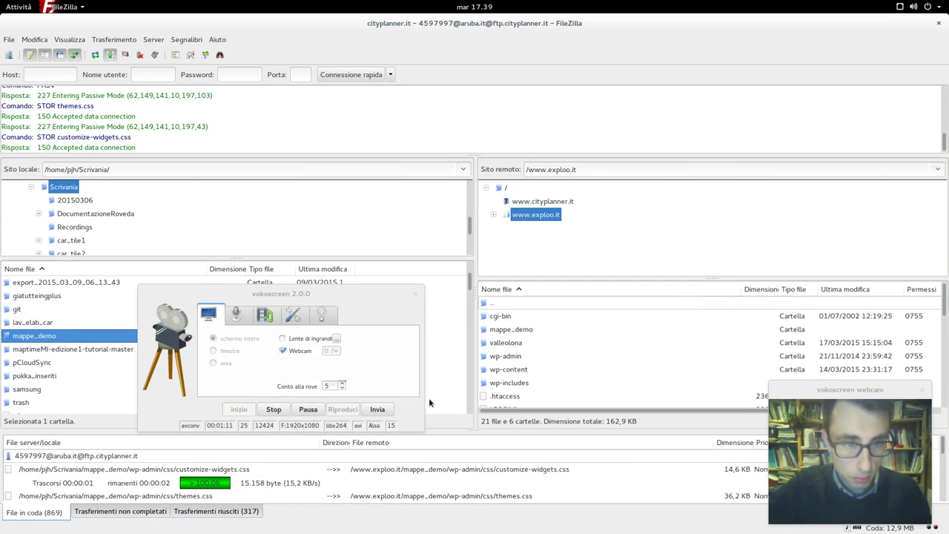
- Leave the mappe_demo transfer running and return to Chrome
{"action": "left_click", "coordinate": [308, 409]}
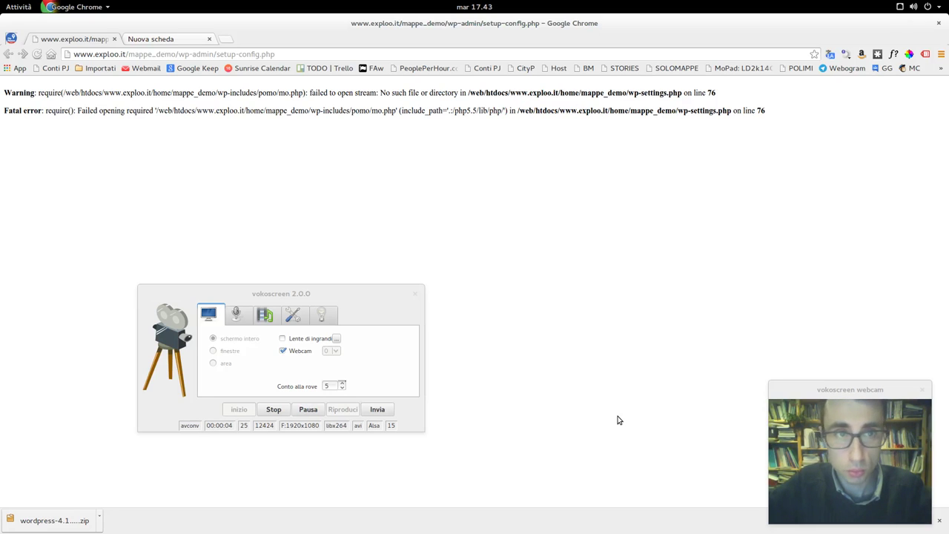
- Reload setup-config.php and start the WordPress database setup with Iniziamo!
{"action": "key", "text": "F5"}
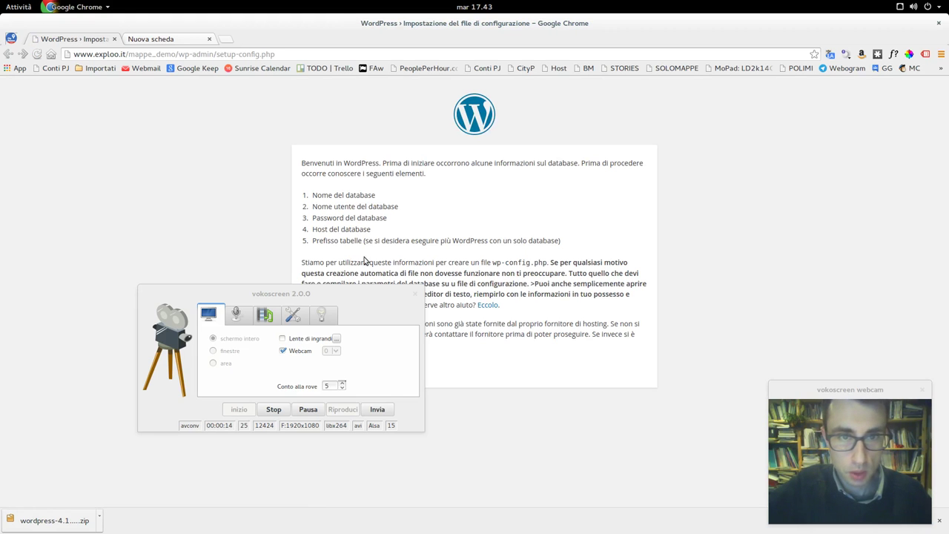
{"action": "left_click_drag", "start_coordinate": [350, 291], "coordinate": [222, 378]}
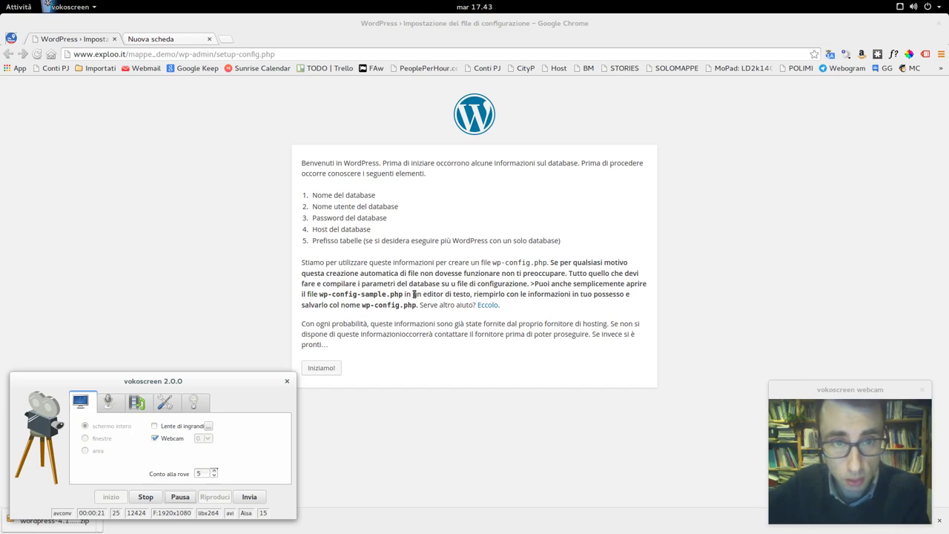
{"action": "left_click", "coordinate": [333, 373]}
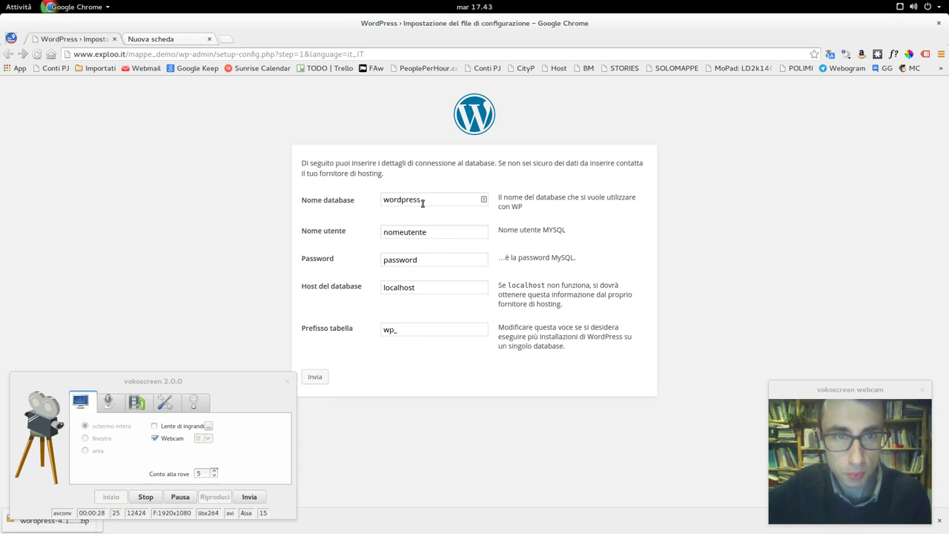
- Copy the database name from the saved details and paste it over the placeholder wordpress
{"action": "left_click", "coordinate": [154, 41]}
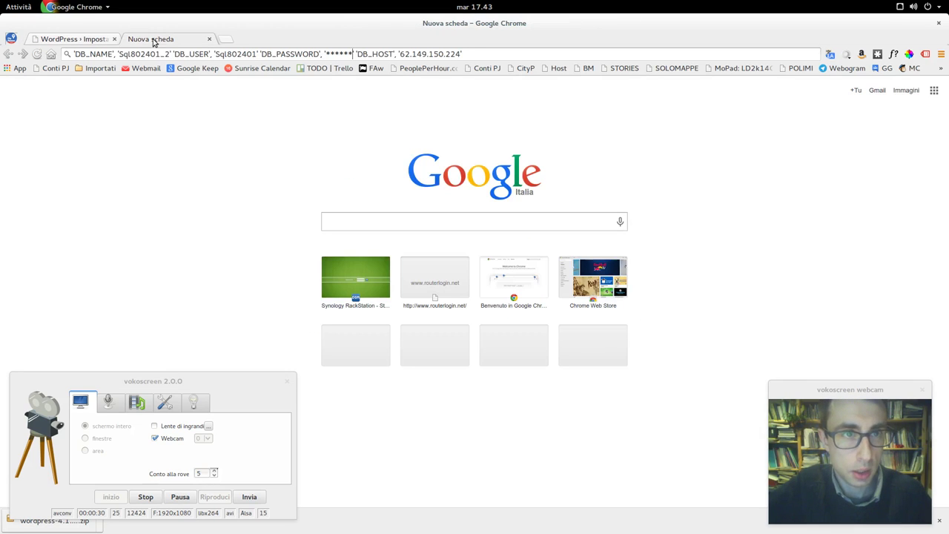
{"action": "left_click_drag", "start_coordinate": [170, 53], "coordinate": [117, 54]}
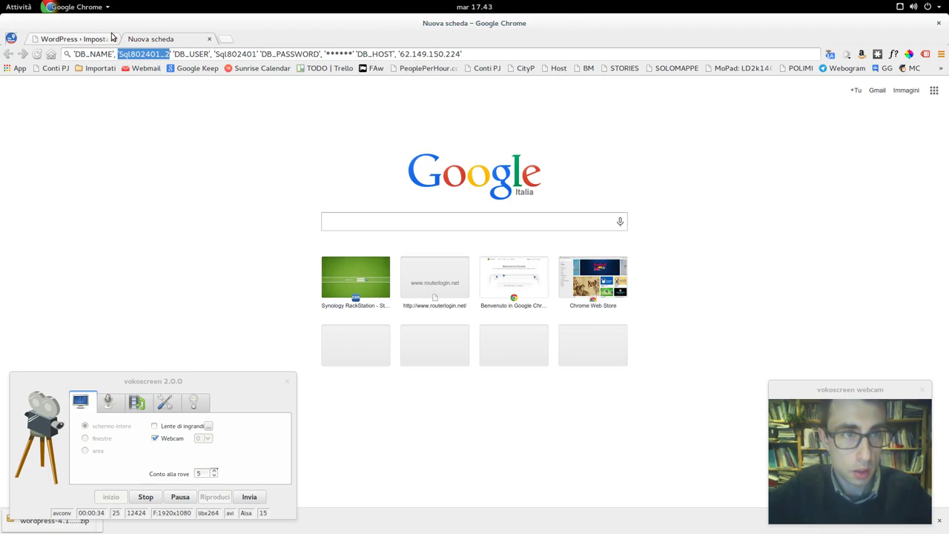
{"action": "left_click", "coordinate": [104, 39]}
{"action": "double_click", "coordinate": [413, 194]}
{"action": "type", "text": "'Sql802401_2"}
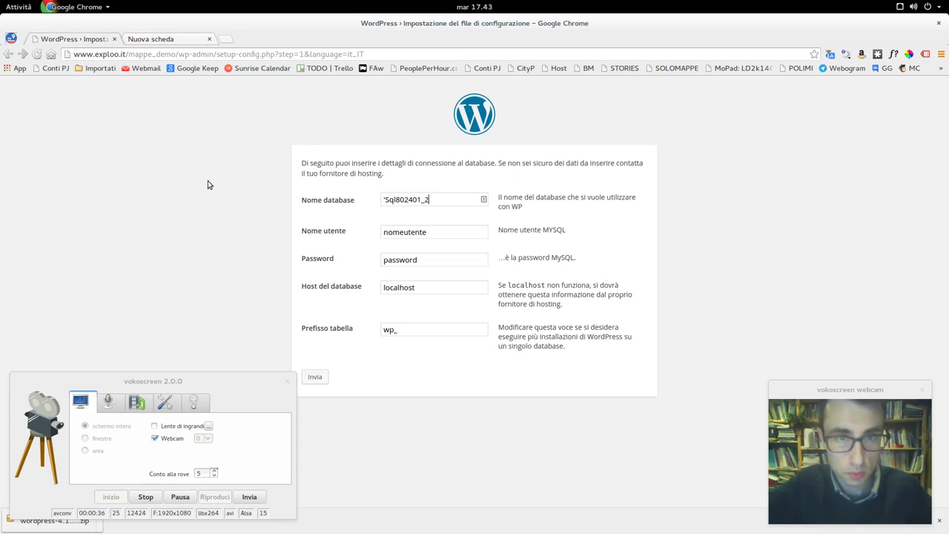
{"action": "left_click", "coordinate": [386, 199]}
{"action": "key", "text": "BackSpace"}
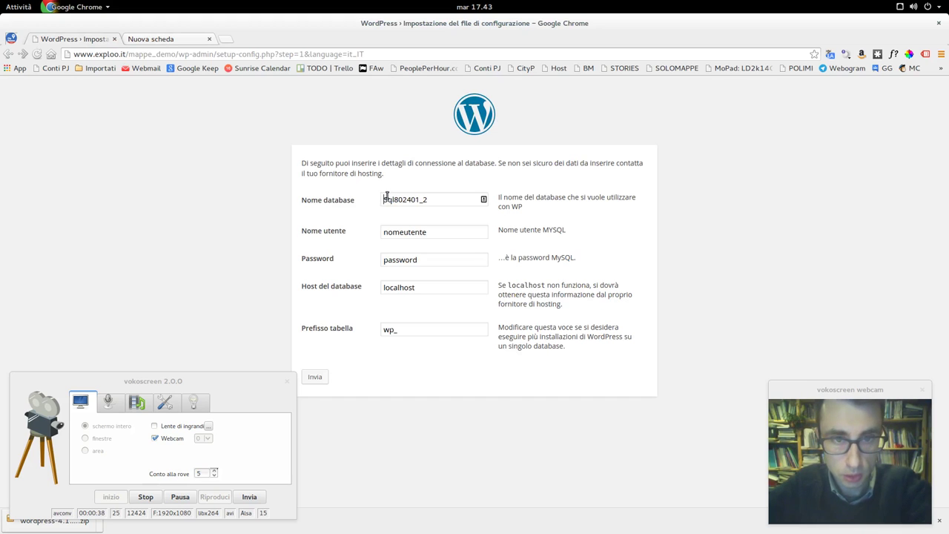
- Paste the database user name over nomeutente and clear the password field
{"action": "left_click", "coordinate": [144, 42]}
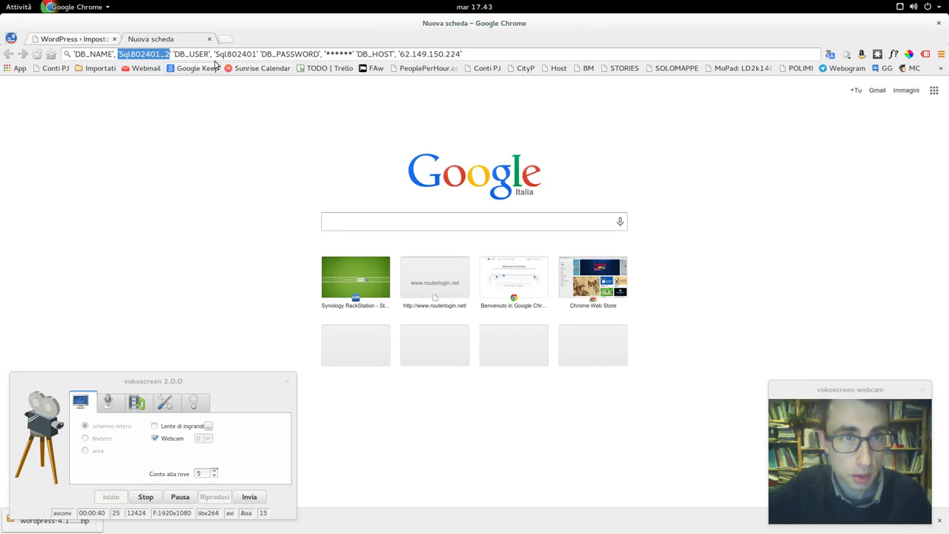
{"action": "left_click_drag", "start_coordinate": [215, 54], "coordinate": [257, 54]}
{"action": "key", "text": "ctrl+c"}
{"action": "left_click", "coordinate": [66, 39]}
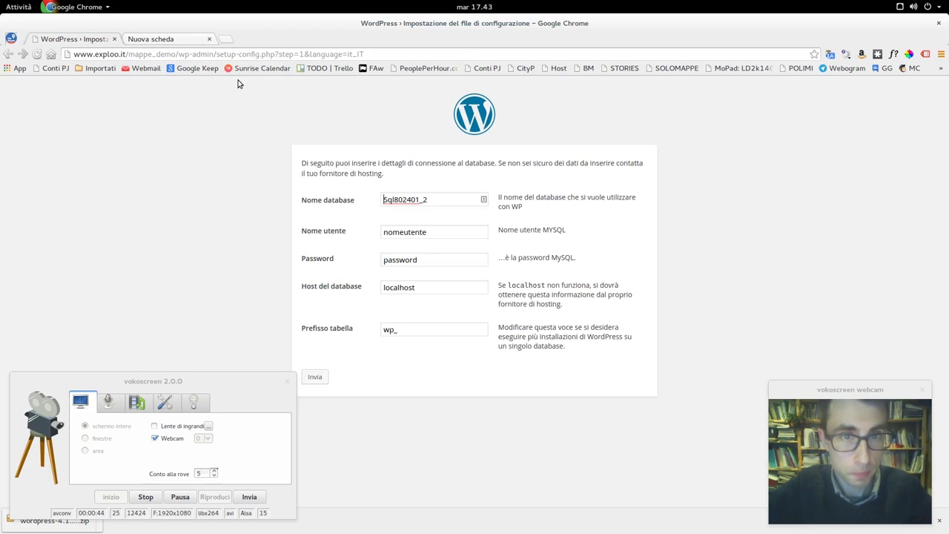
{"action": "double_click", "coordinate": [435, 233]}
{"action": "key", "text": "ctrl+v"}
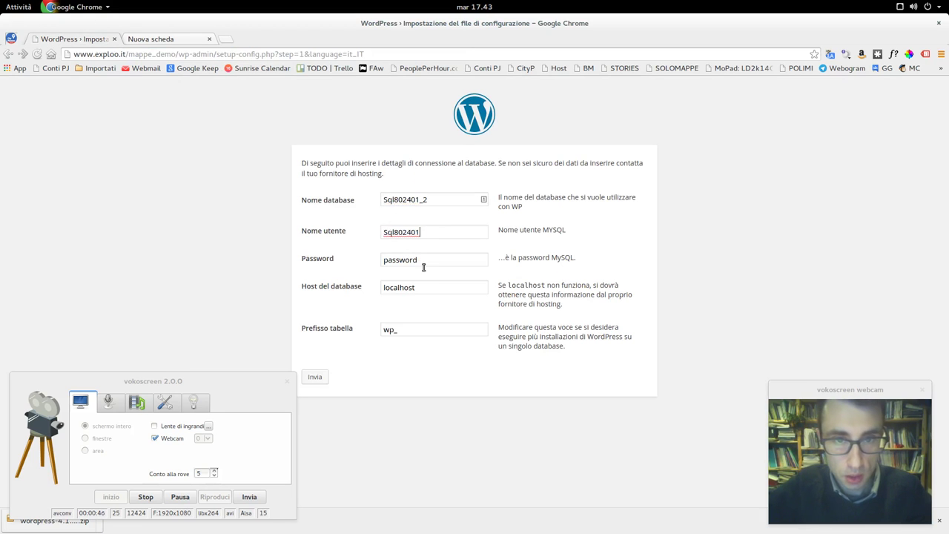
{"action": "double_click", "coordinate": [419, 259]}
{"action": "type", "text": "***"}
{"action": "key", "text": "BackSpace"}
{"action": "key", "text": "BackSpace"}
{"action": "key", "text": "BackSpace"}
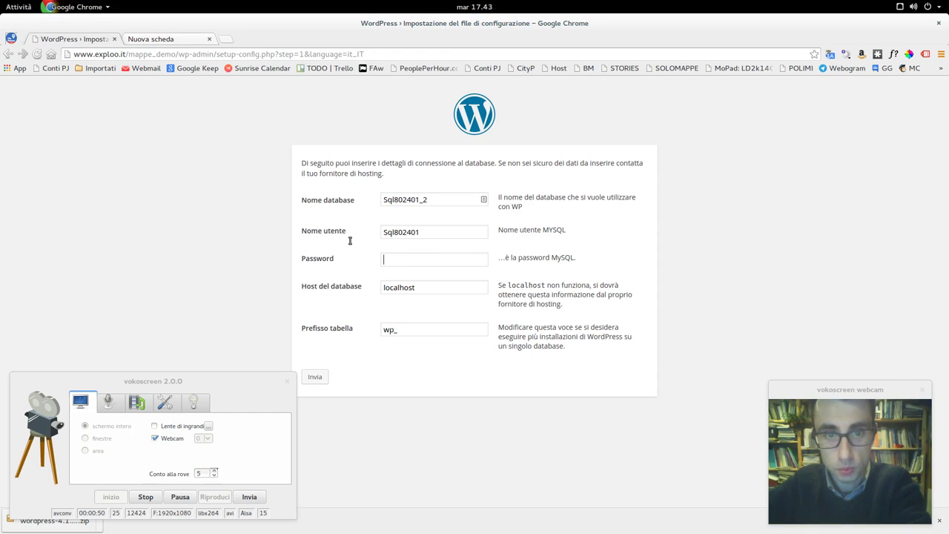
{"action": "type", "text": "abc"}
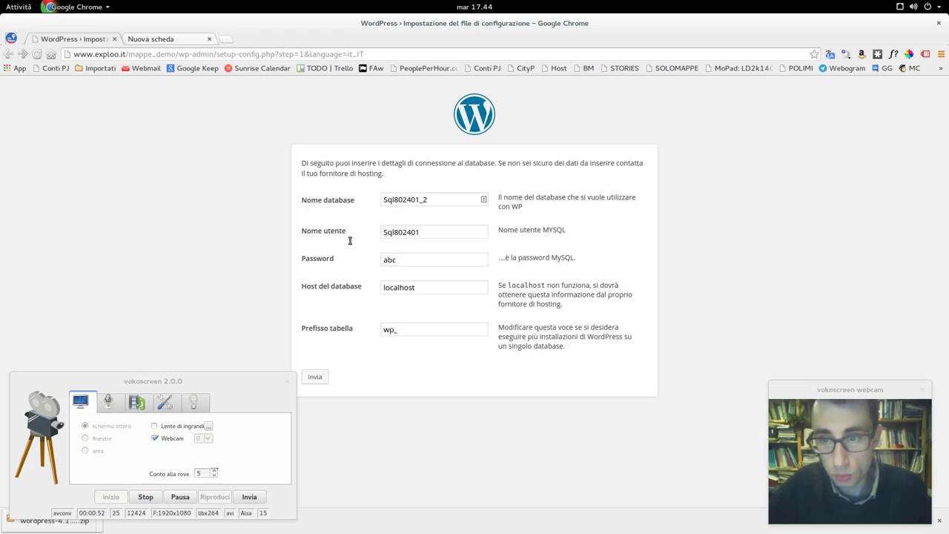
{"action": "key", "text": "BackSpace"}
{"action": "key", "text": "BackSpace"}
{"action": "key", "text": "BackSpace"}
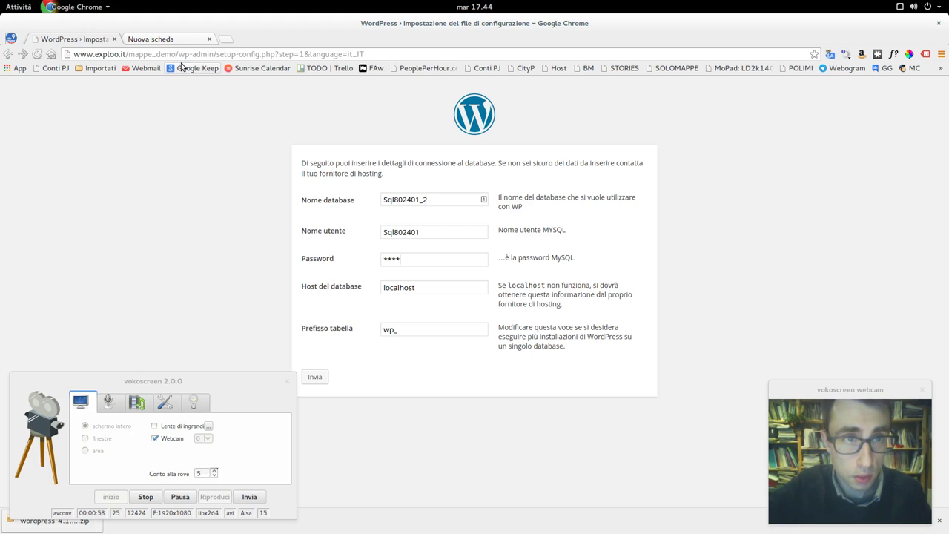
- Copy the database host address from the saved details tab
{"action": "left_click", "coordinate": [172, 41]}
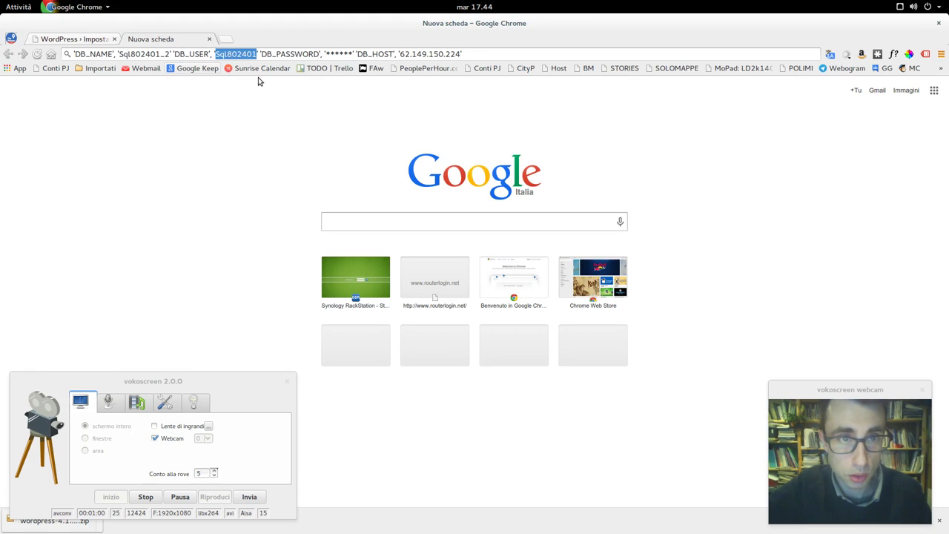
{"action": "left_click_drag", "start_coordinate": [399, 54], "coordinate": [461, 54]}
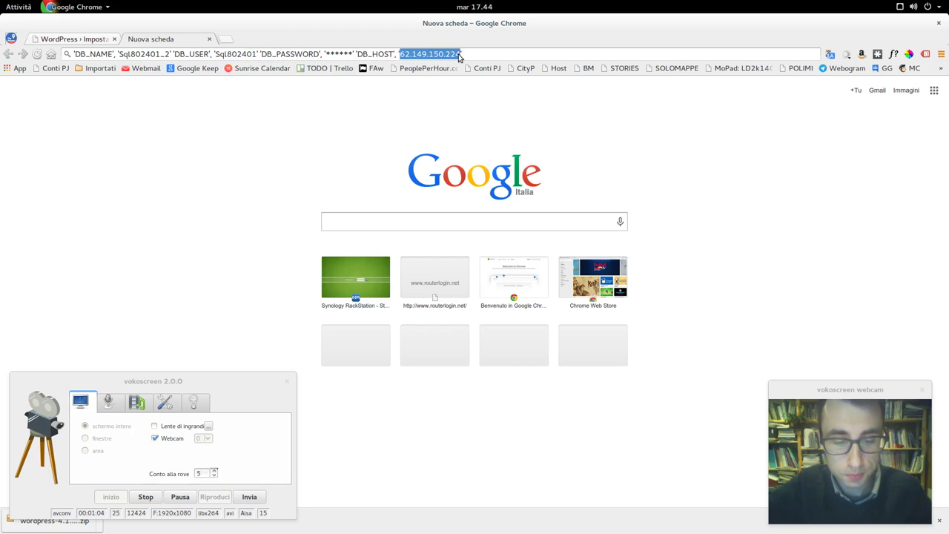
{"action": "left_click", "coordinate": [74, 40]}
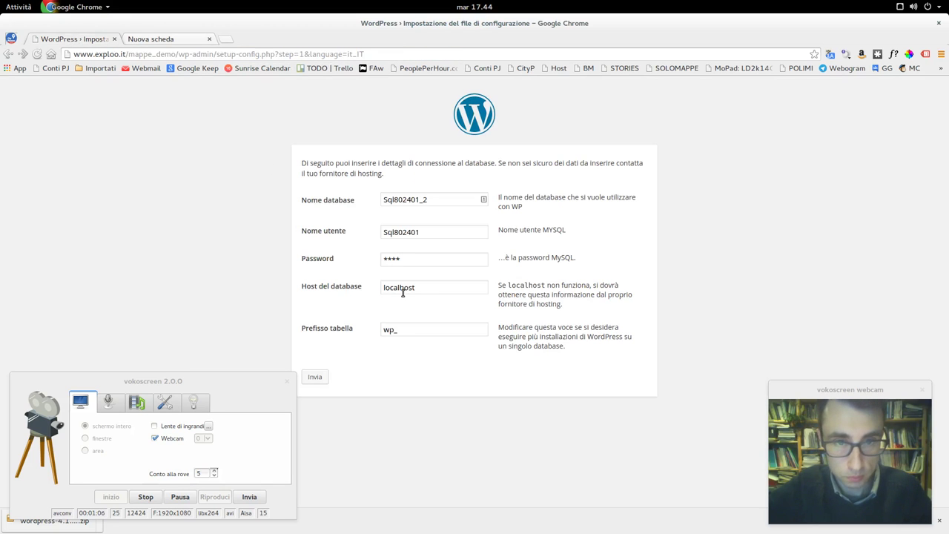
- Replace localhost with host 62.149.150.224, set table prefix demomap_, and submit the form
{"action": "left_click_drag", "start_coordinate": [424, 290], "coordinate": [348, 268]}
{"action": "type", "text": "62.149.150.224"}
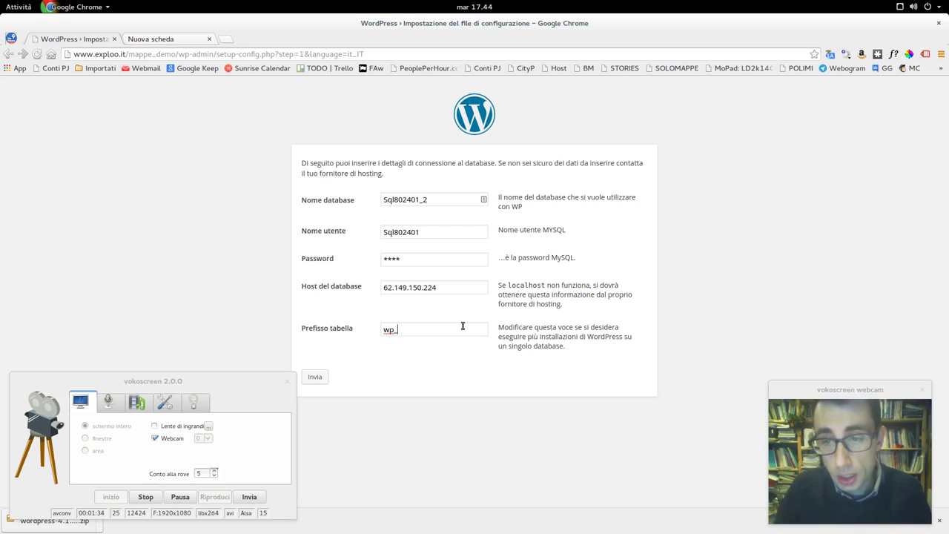
{"action": "key", "text": "BackSpace"}
{"action": "key", "text": "BackSpace"}
{"action": "key", "text": "BackSpace"}
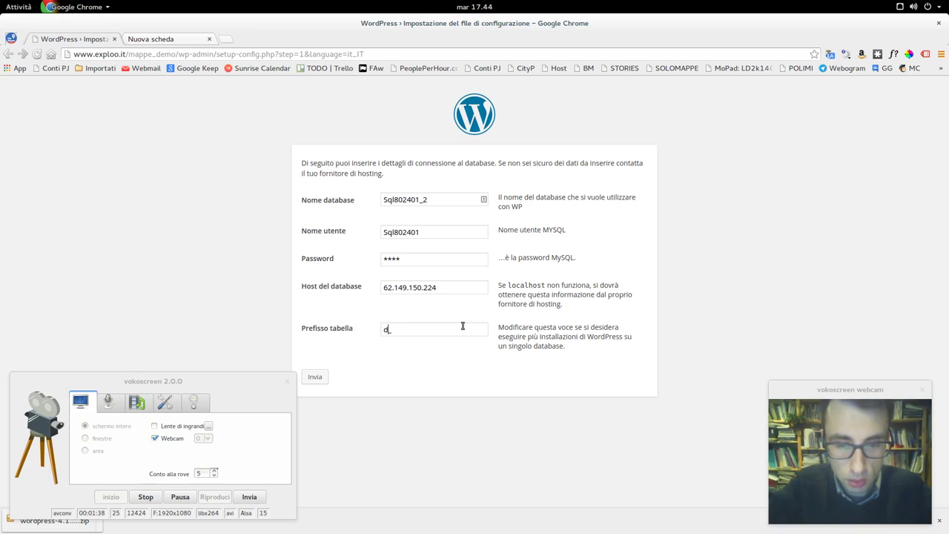
{"action": "type", "text": "demomap"}
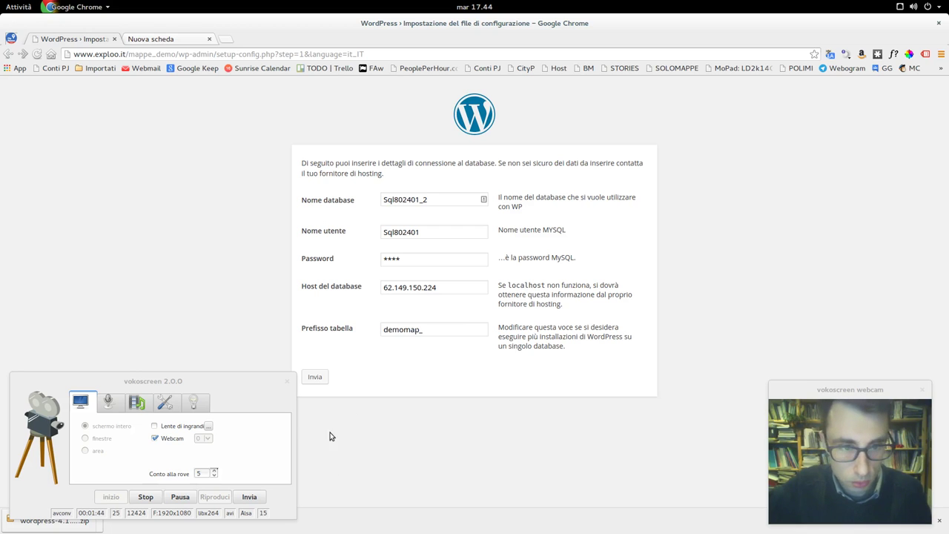
{"action": "left_click", "coordinate": [185, 498]}
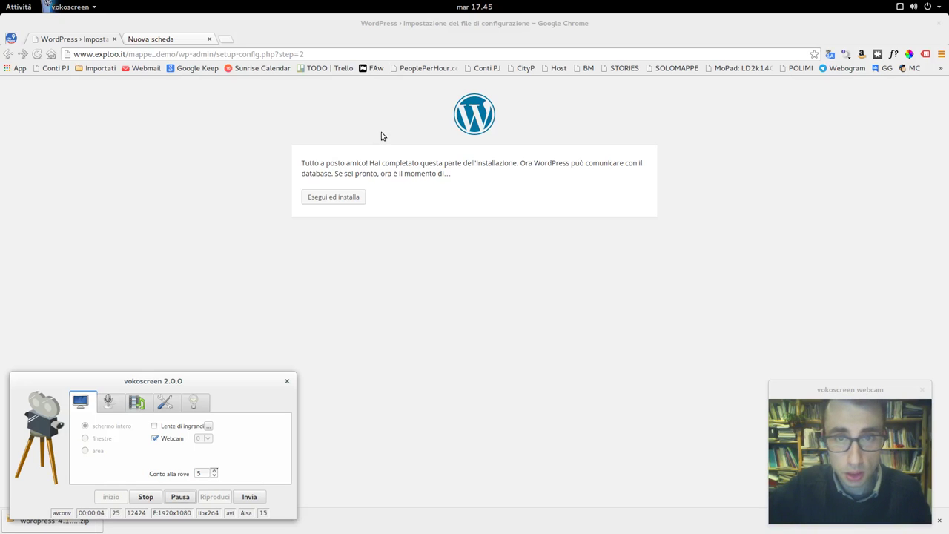
- Start the installation and enter the site title Mappe demo and the admin username
{"action": "left_click", "coordinate": [348, 200]}
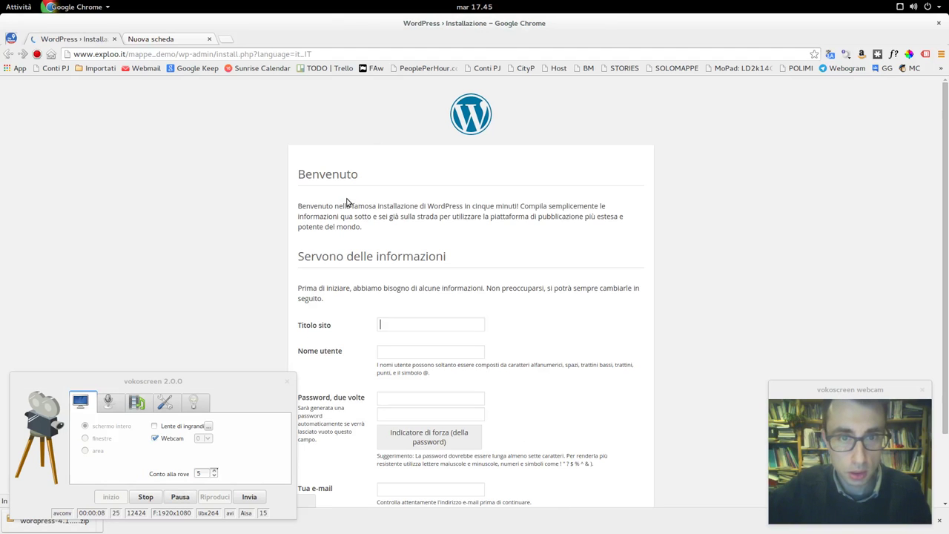
{"action": "scroll", "coordinate": [615, 251], "scroll_direction": "down", "scroll_amount": 2}
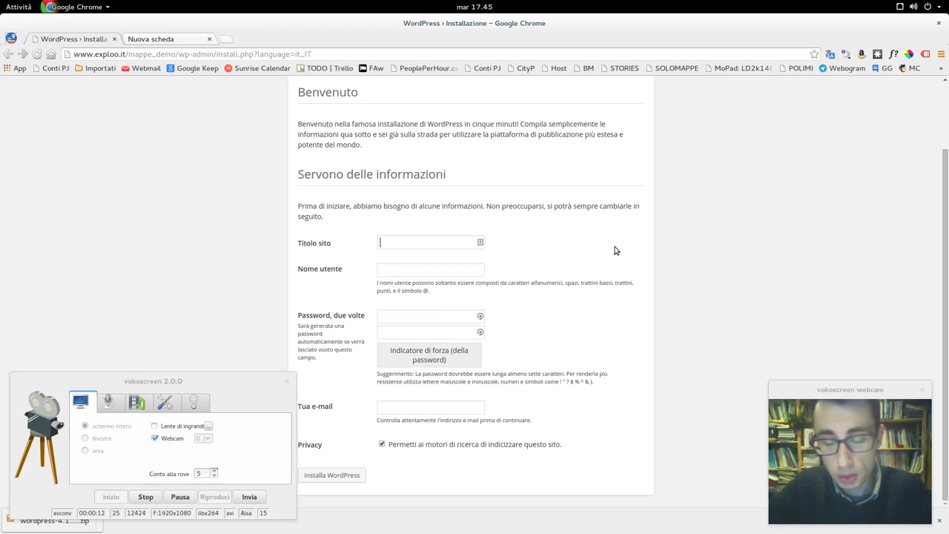
{"action": "type", "text": "Mappe demo"}
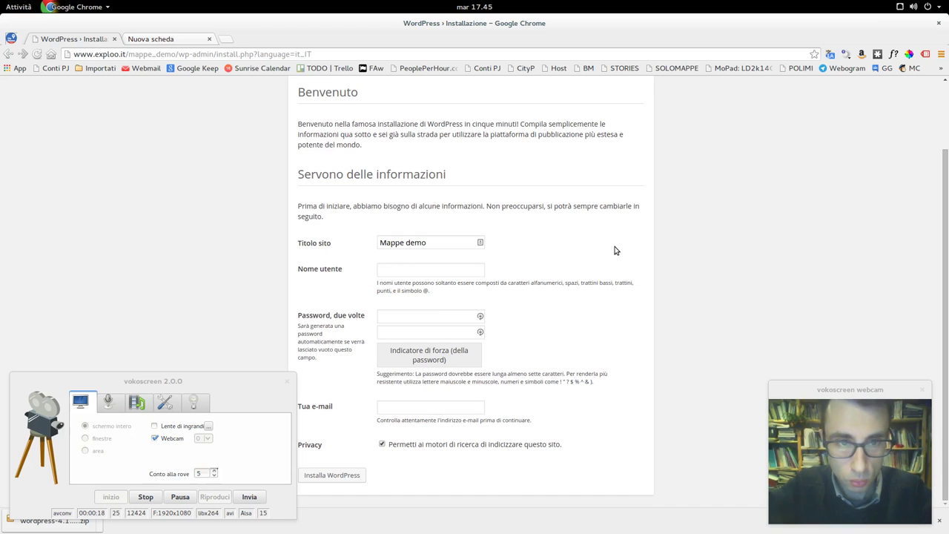
{"action": "type", "text": "pjhookwe"}
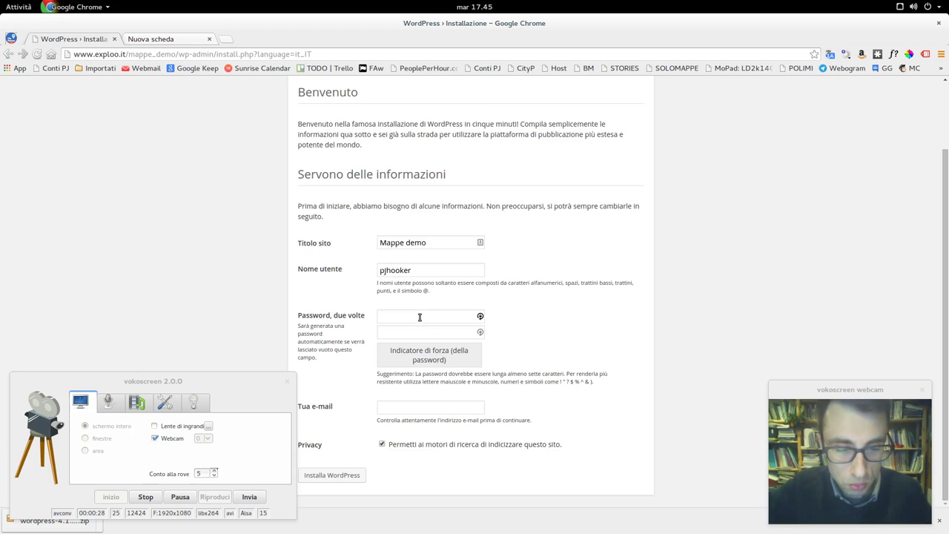
- Generate a strong admin password in LastPass and paste it into both password fields
{"action": "key", "text": "alt+g"}
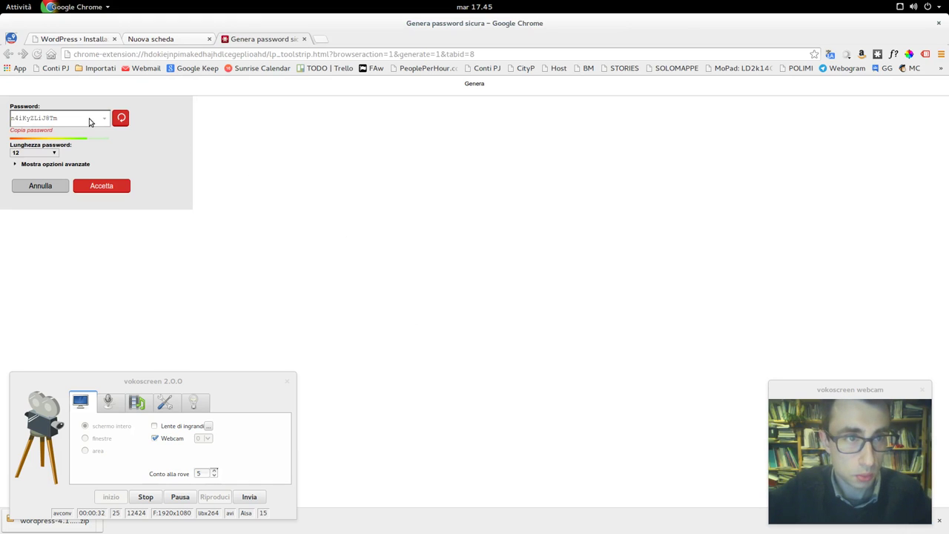
{"action": "left_click_drag", "start_coordinate": [60, 119], "coordinate": [1, 117]}
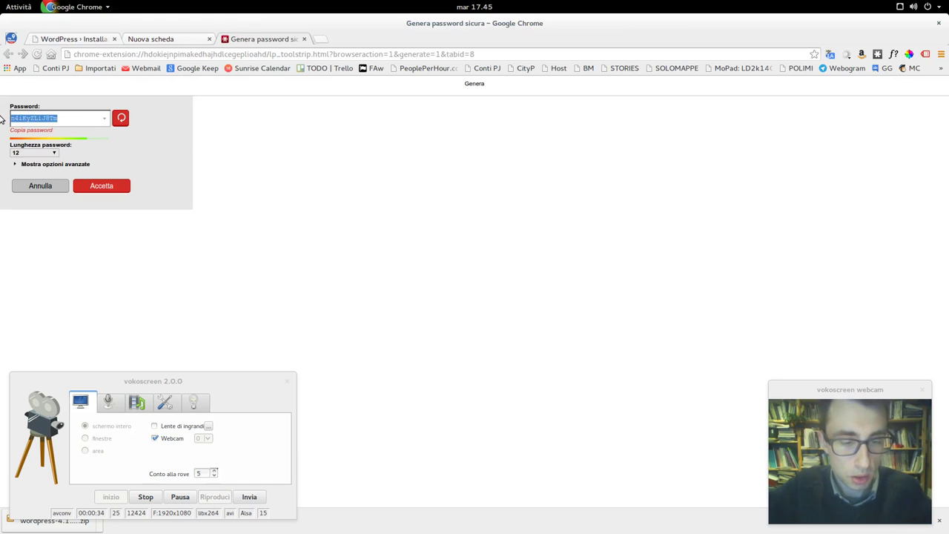
{"action": "left_click", "coordinate": [303, 39]}
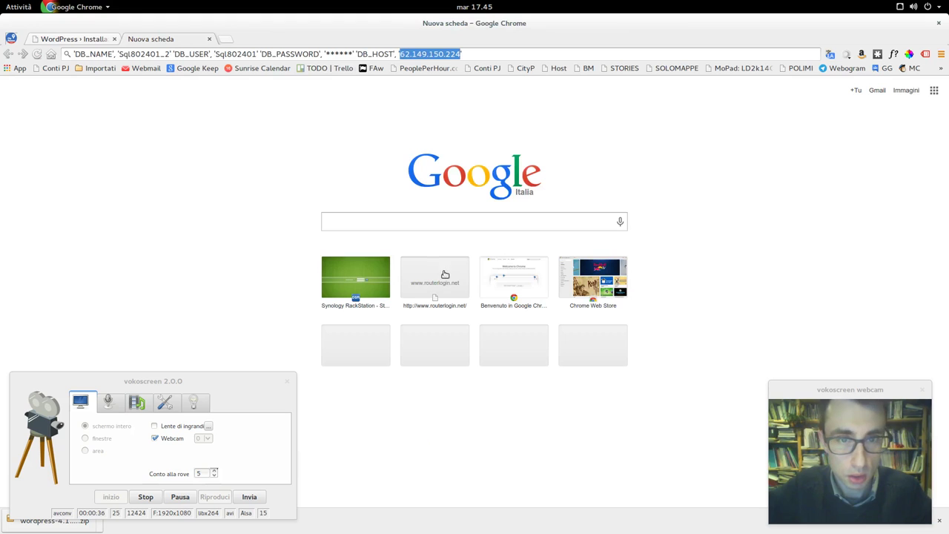
{"action": "left_click", "coordinate": [94, 41]}
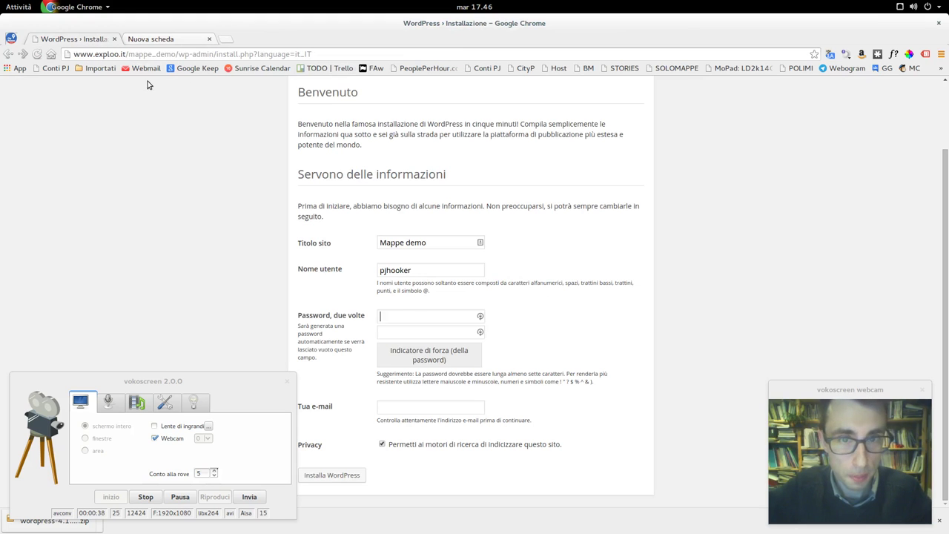
{"action": "left_click", "coordinate": [407, 326]}
{"action": "key", "text": "ctrl+v"}
{"action": "left_click", "coordinate": [411, 338]}
{"action": "key", "text": "ctrl+v"}
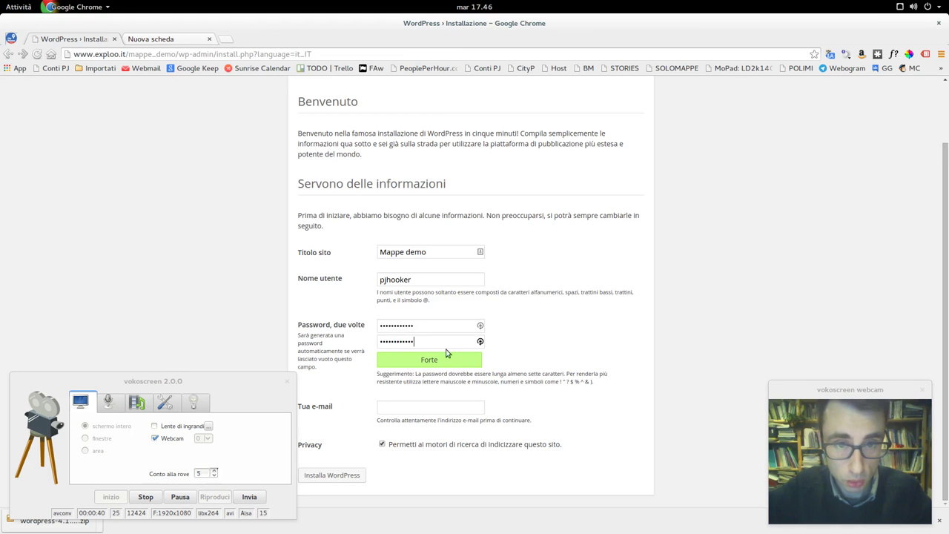
- Enter the admin e-mail, turn off search engine indexing, and install WordPress
{"action": "left_click", "coordinate": [462, 406]}
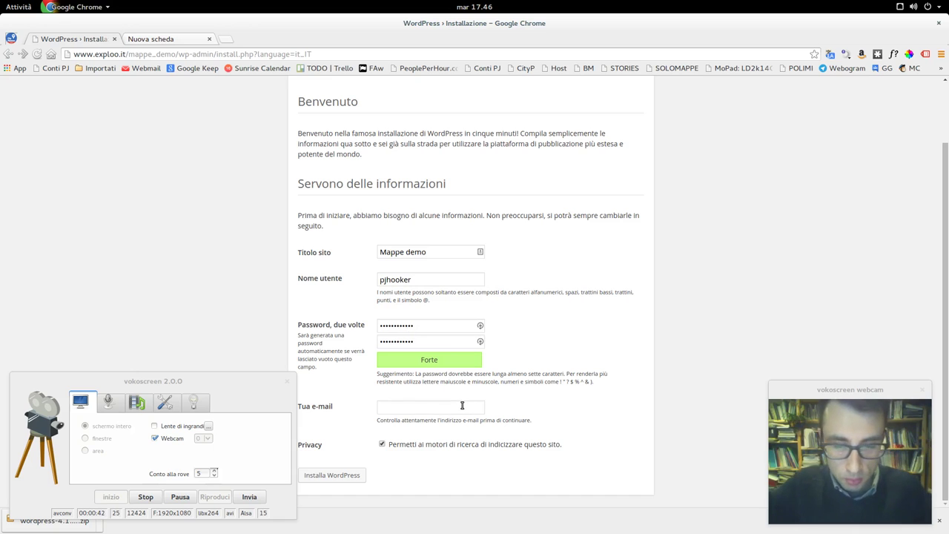
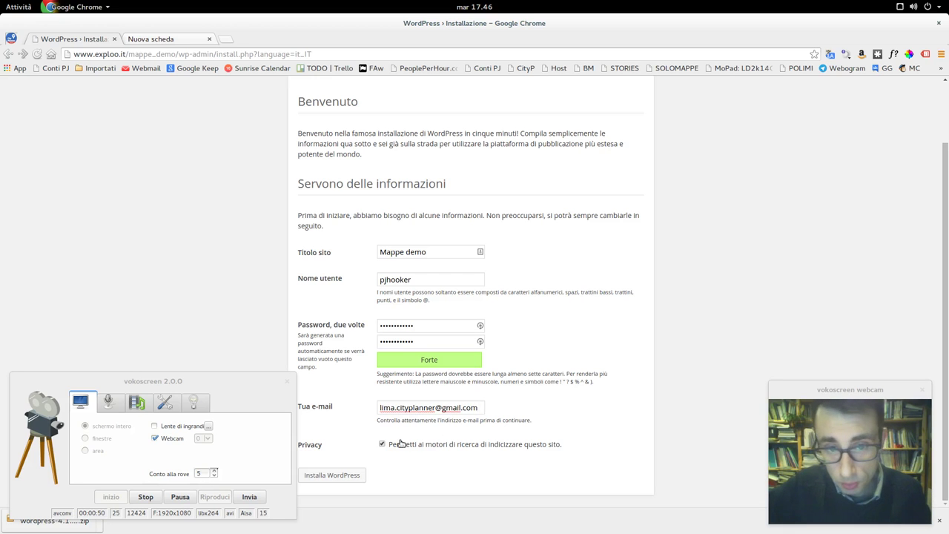
{"action": "left_click_drag", "start_coordinate": [265, 385], "coordinate": [255, 391]}
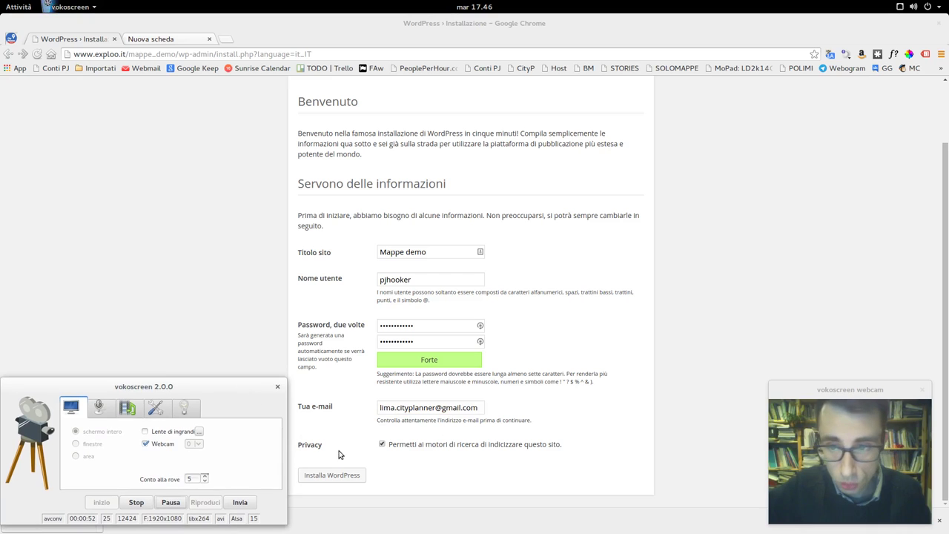
{"action": "left_click", "coordinate": [383, 444]}
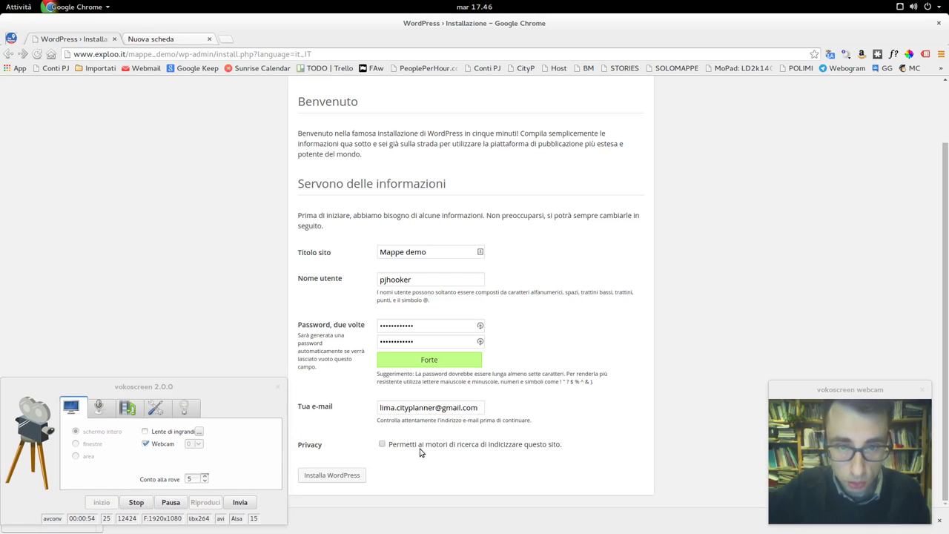
{"action": "left_click", "coordinate": [360, 480]}
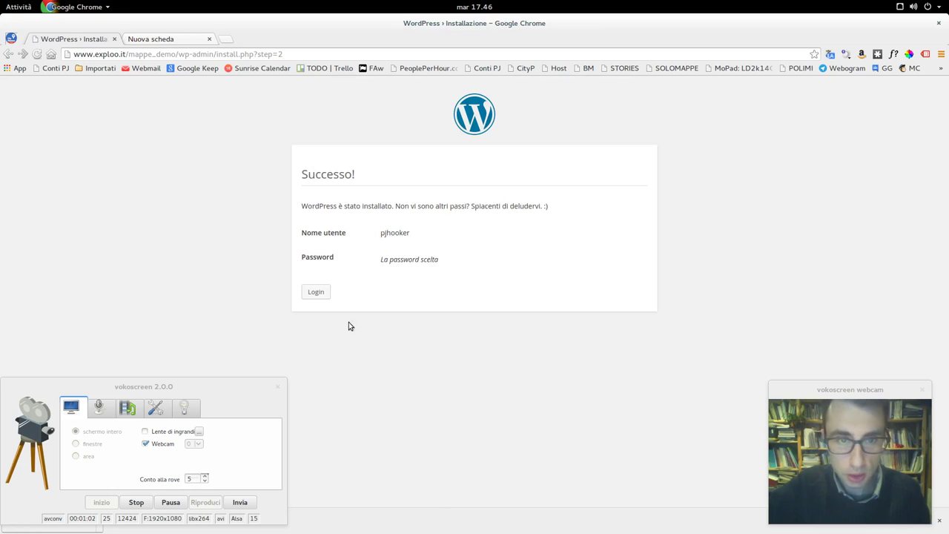
- Log in with the admin username and password, with Ricordami ticked
{"action": "left_click", "coordinate": [316, 293]}
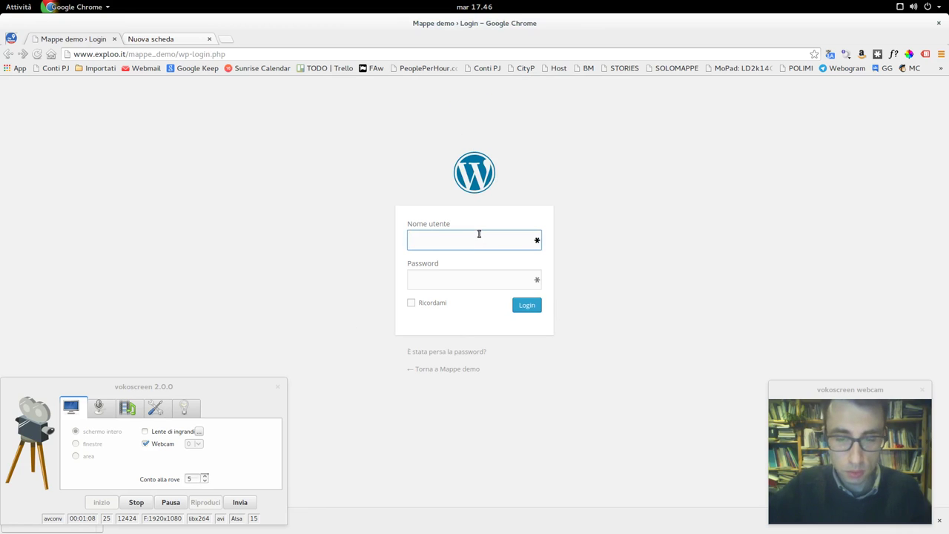
{"action": "type", "text": "pjhooker"}
{"action": "key", "text": "Tab"}
{"action": "type", "text": "••••••••••••"}
{"action": "left_click", "coordinate": [439, 304]}
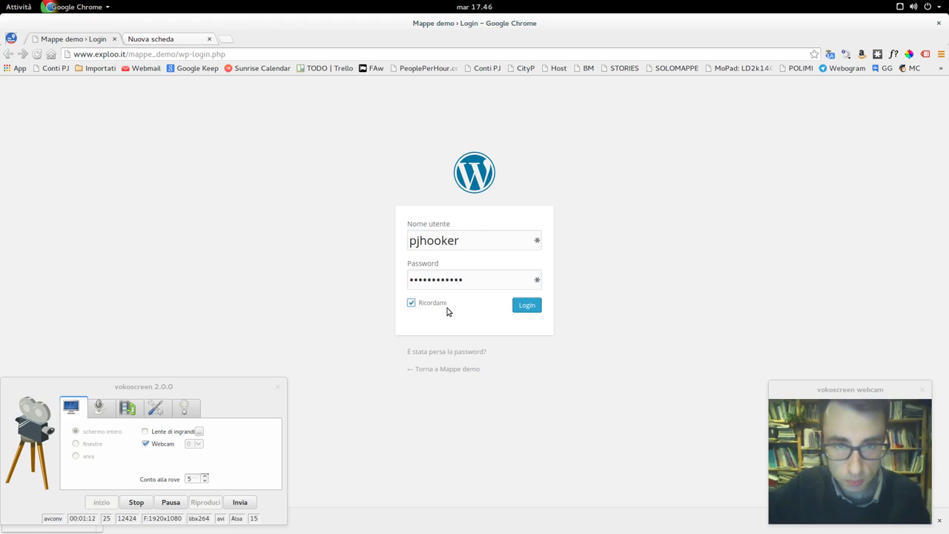
{"action": "left_click", "coordinate": [539, 311]}
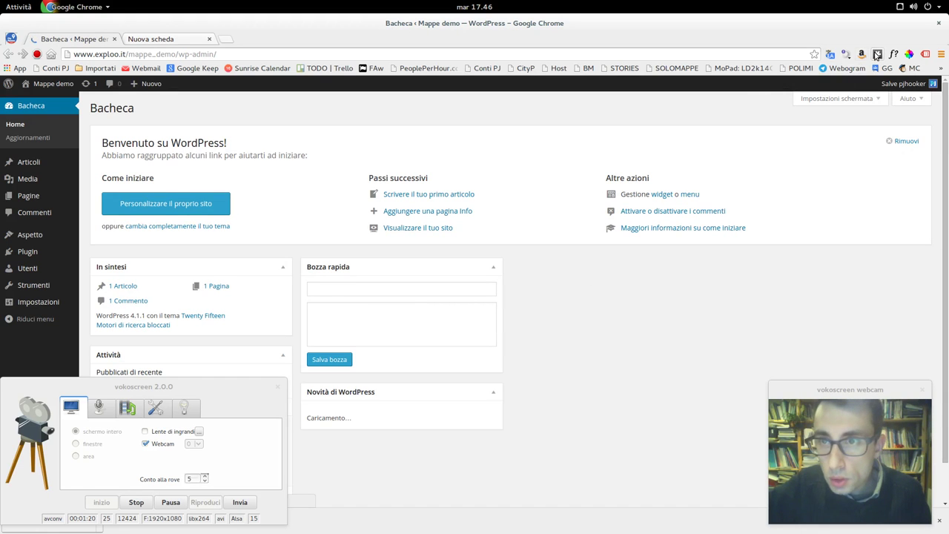
- Sign in to the LastPass vault with the master password
{"action": "left_click", "coordinate": [878, 54]}
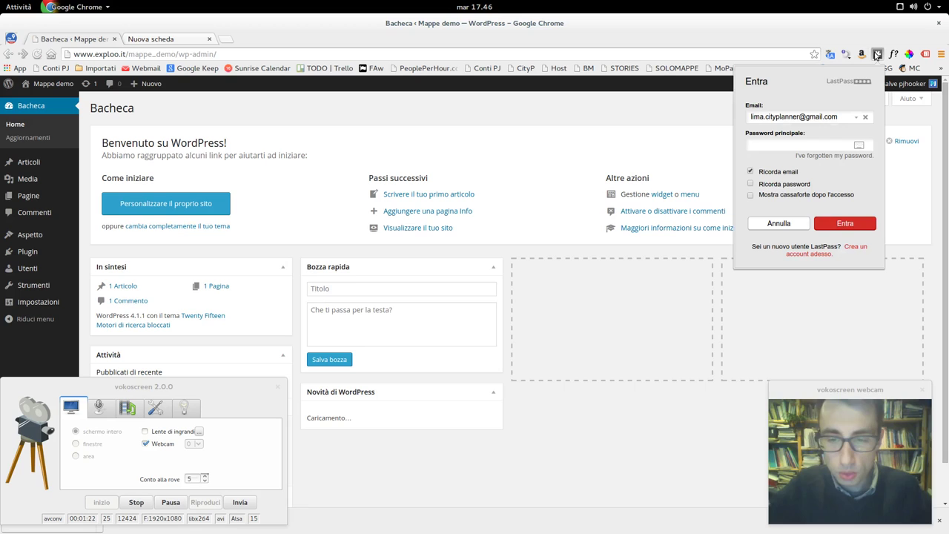
{"action": "type", "text": "•••"}
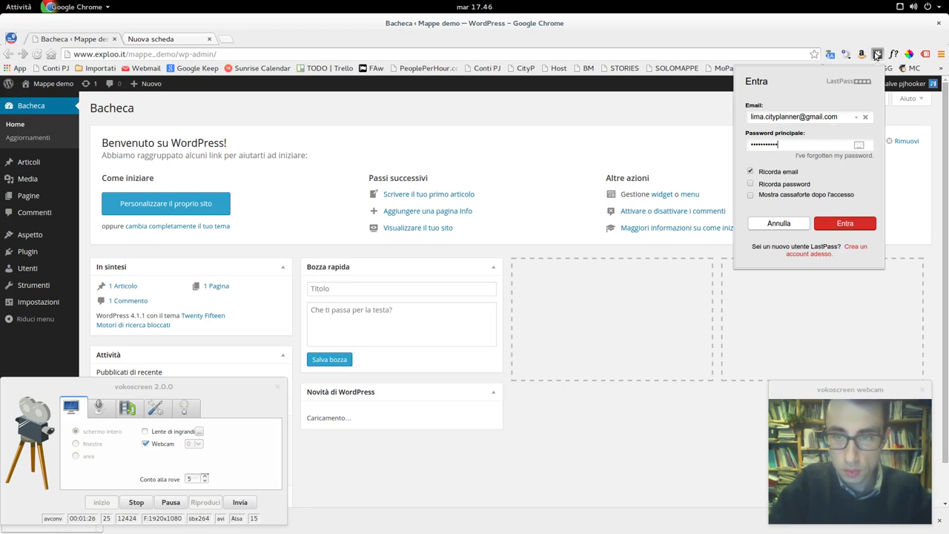
{"action": "key", "text": "Return"}
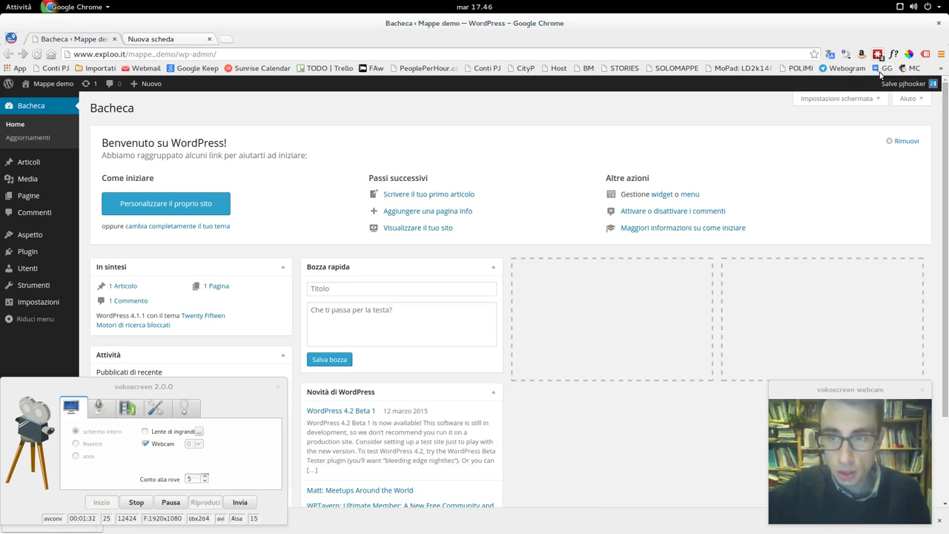
- Start a new LastPass saved site via Siti > Aggiungi sito
{"action": "left_click", "coordinate": [879, 55]}
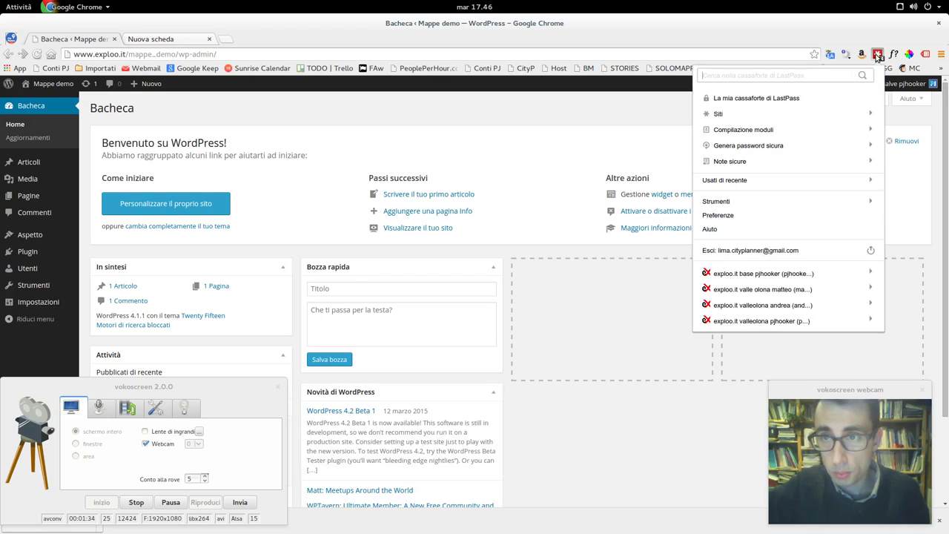
{"action": "left_click", "coordinate": [828, 117]}
{"action": "left_click", "coordinate": [756, 179]}
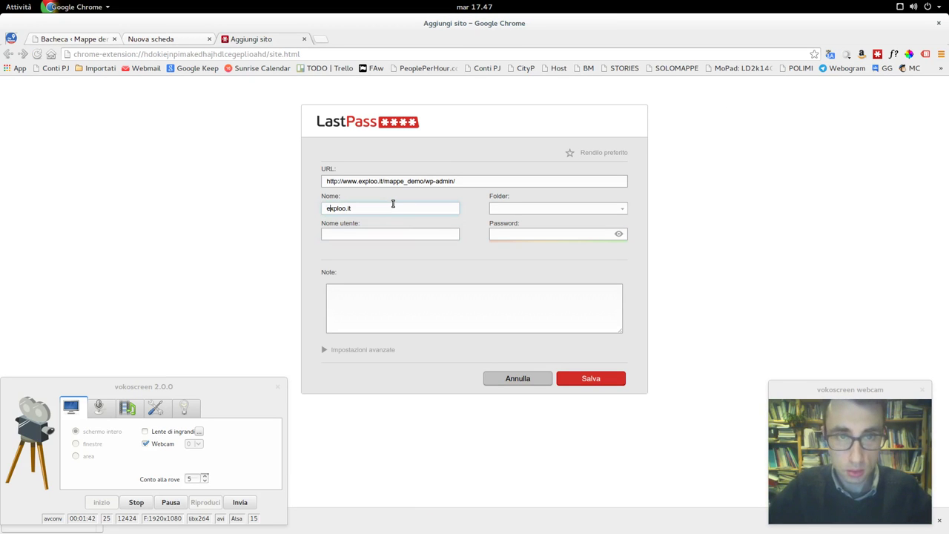
- Name the entry exploo.it /mappe demo, fill in the admin username and password, and save
{"action": "type", "text": "/mappe d"}
{"action": "key", "text": "Tab"}
{"action": "key", "text": "Tab"}
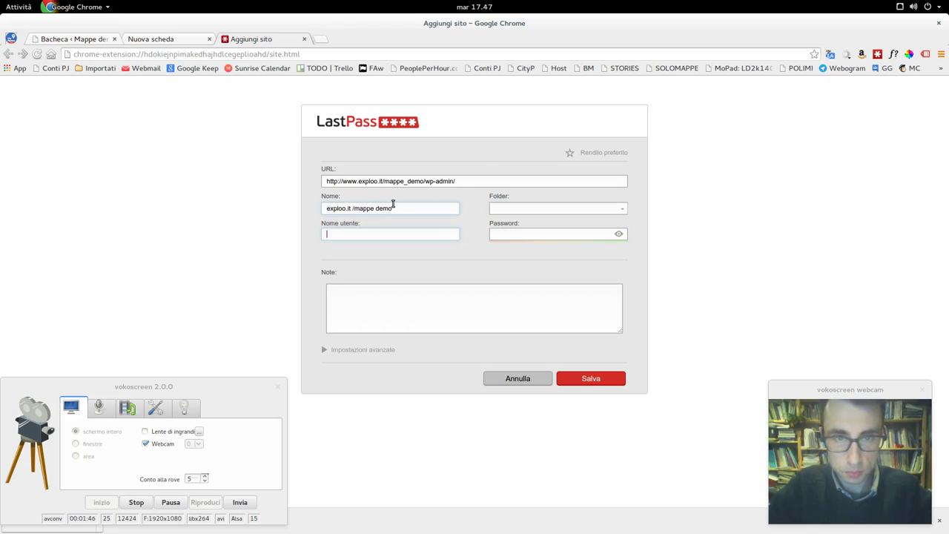
{"action": "type", "text": "pjhooker"}
{"action": "key", "text": "Tab"}
{"action": "type", "text": "************"}
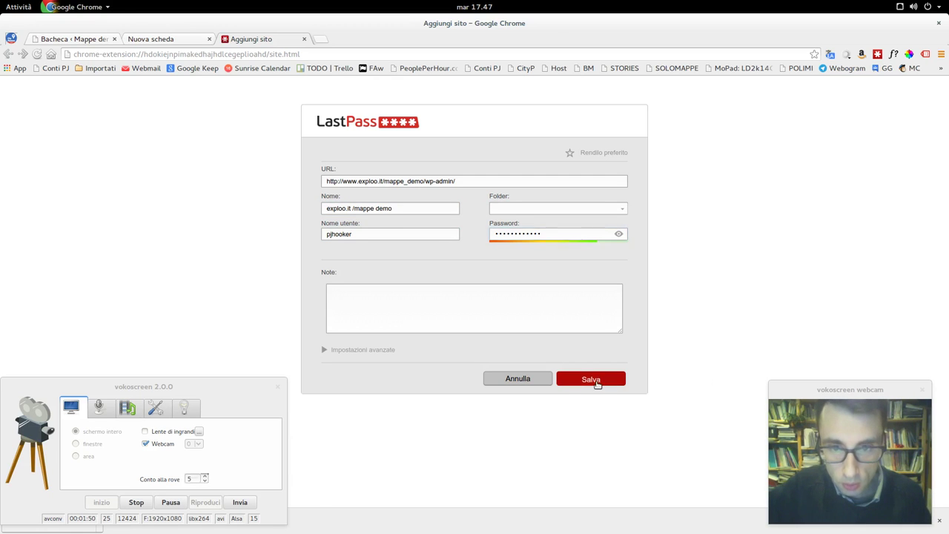
{"action": "left_click", "coordinate": [596, 380]}
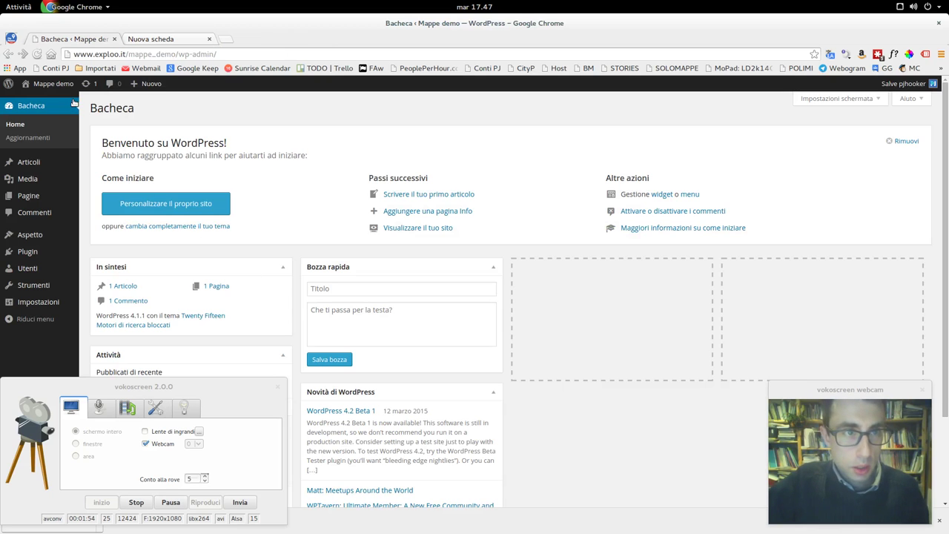
- View the live site's Ciao mondo! post in a new tab, then return to Bacheca
{"action": "middle_click", "coordinate": [34, 83]}
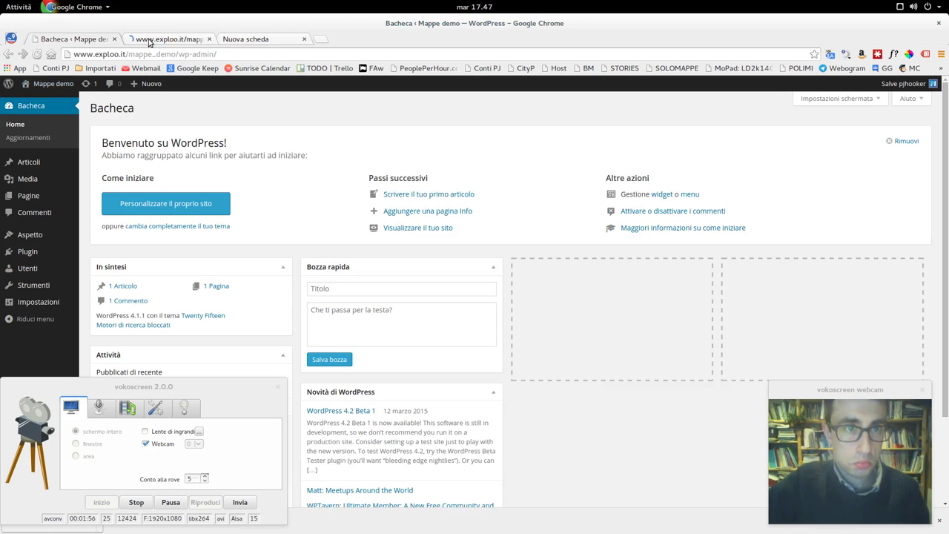
{"action": "left_click", "coordinate": [149, 39]}
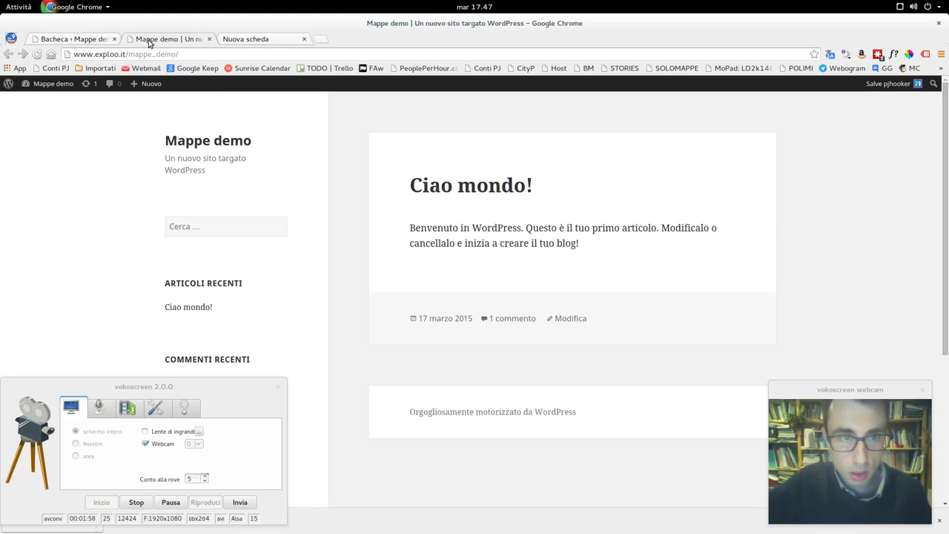
{"action": "scroll", "coordinate": [575, 316], "scroll_direction": "down", "scroll_amount": 3}
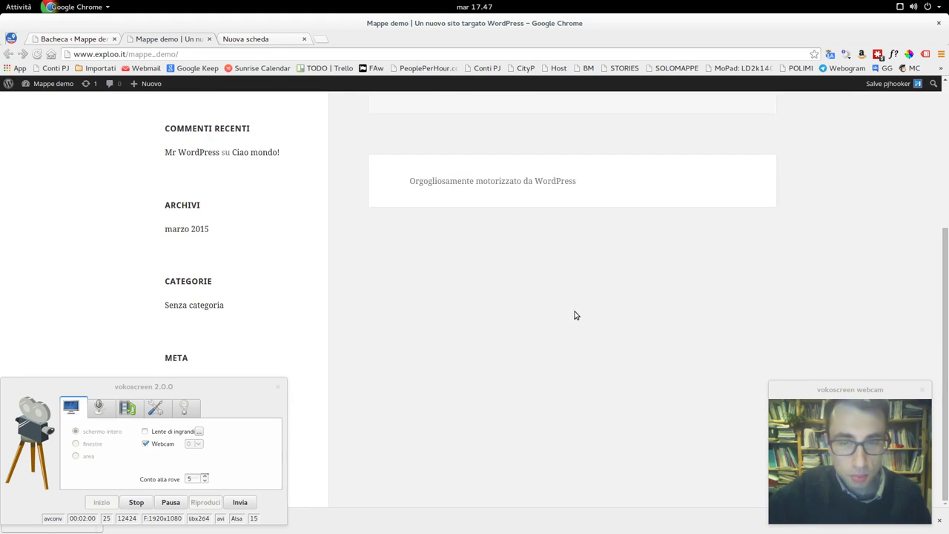
{"action": "scroll", "coordinate": [575, 316], "scroll_direction": "up", "scroll_amount": 3}
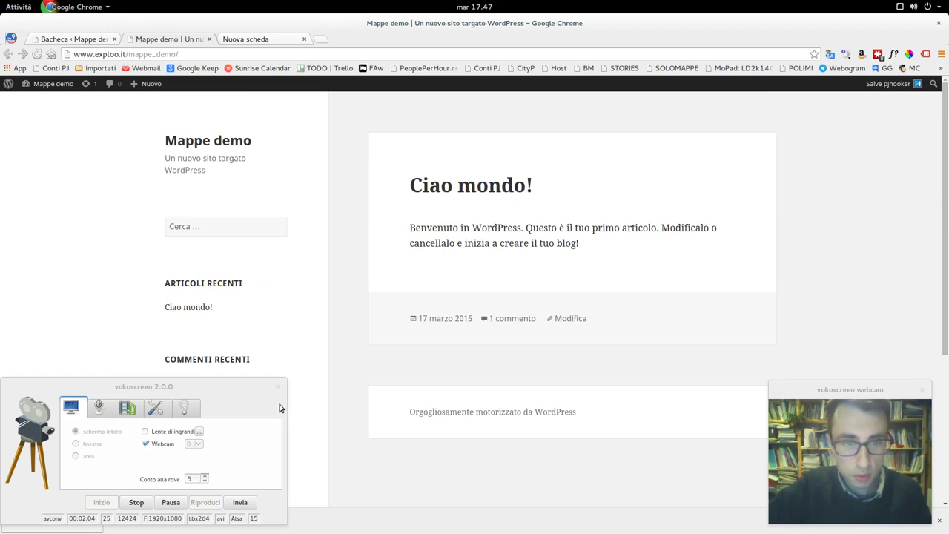
{"action": "left_click_drag", "start_coordinate": [245, 383], "coordinate": [256, 449]}
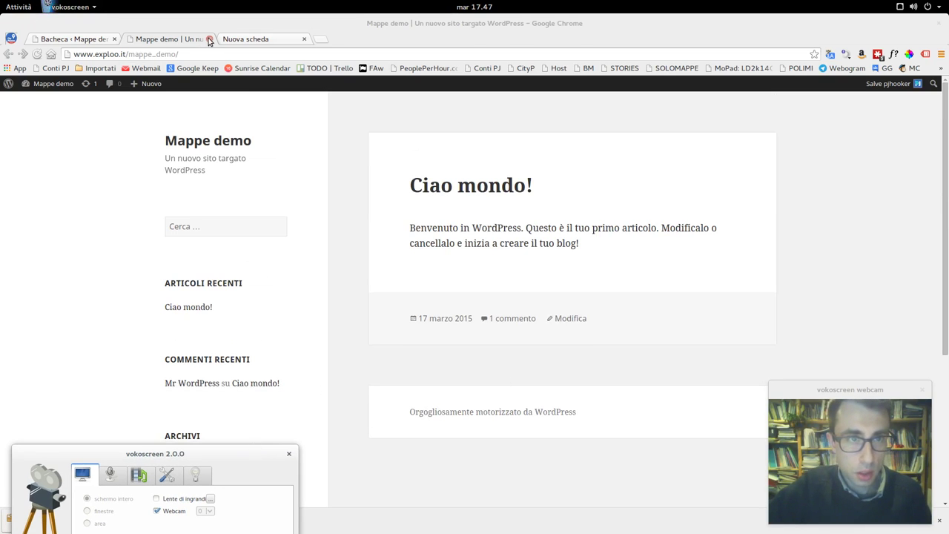
{"action": "left_click", "coordinate": [89, 41]}
{"action": "left_click", "coordinate": [89, 41]}
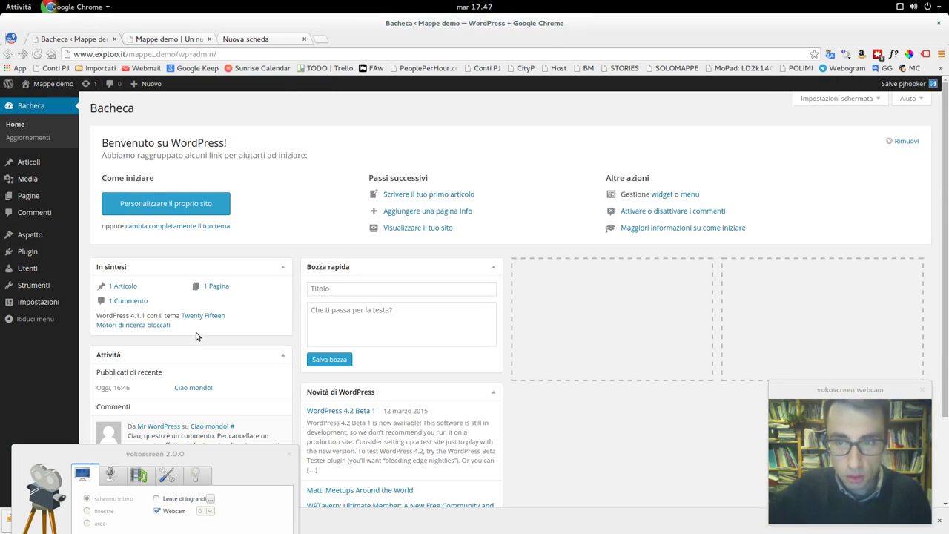
- Go to Plugin > Aggiungi nuovo and request the Popolari list, which crashes the tab
{"action": "left_click", "coordinate": [33, 253]}
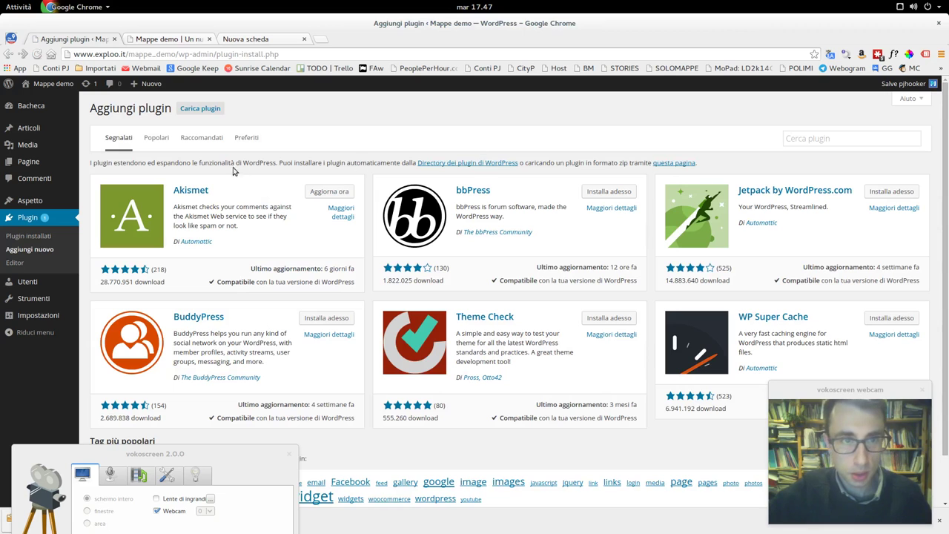
{"action": "scroll", "coordinate": [445, 238], "scroll_direction": "down", "scroll_amount": 2}
{"action": "scroll", "coordinate": [447, 238], "scroll_direction": "up", "scroll_amount": 2}
{"action": "left_click", "coordinate": [164, 136]}
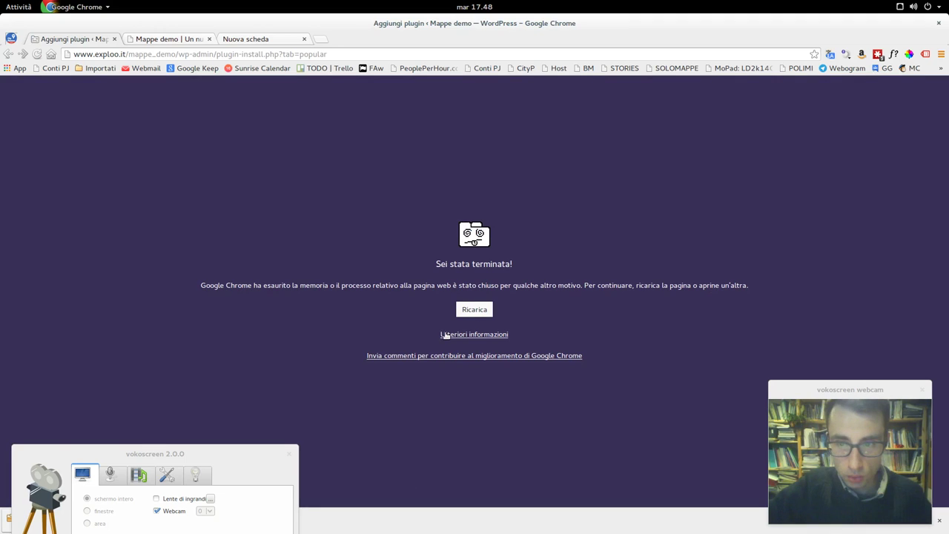
- Reload the crashed plugins page and close the public site and empty tabs
{"action": "left_click_drag", "start_coordinate": [303, 445], "coordinate": [301, 373]}
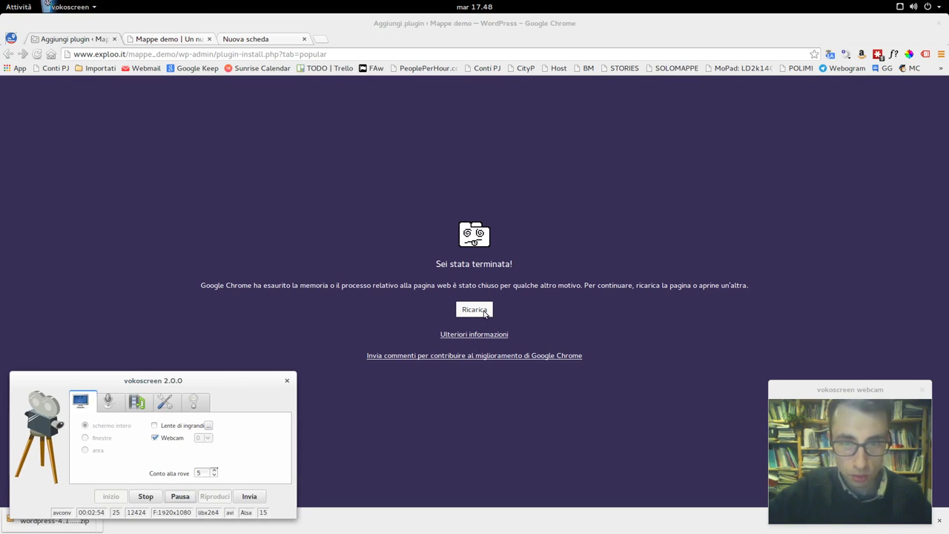
{"action": "left_click", "coordinate": [483, 311]}
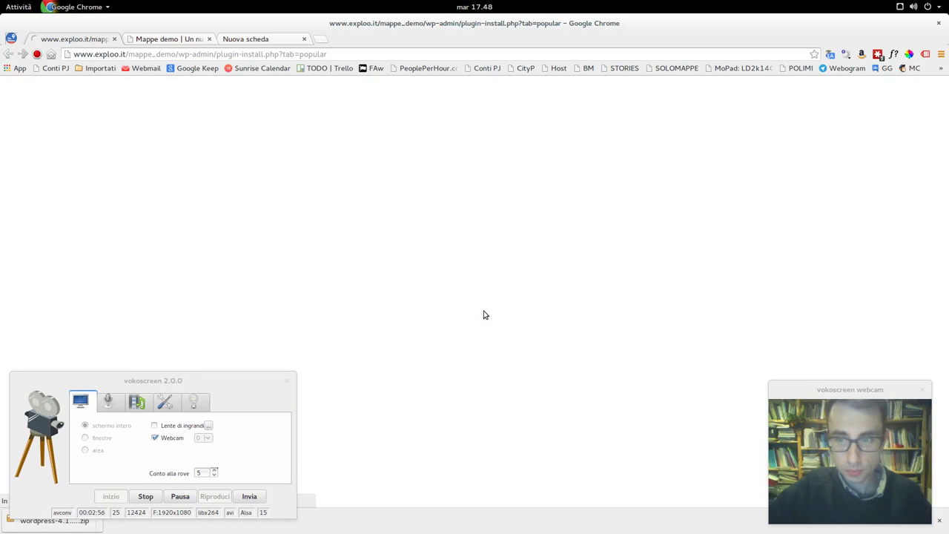
{"action": "left_click", "coordinate": [209, 39]}
{"action": "left_click", "coordinate": [210, 39]}
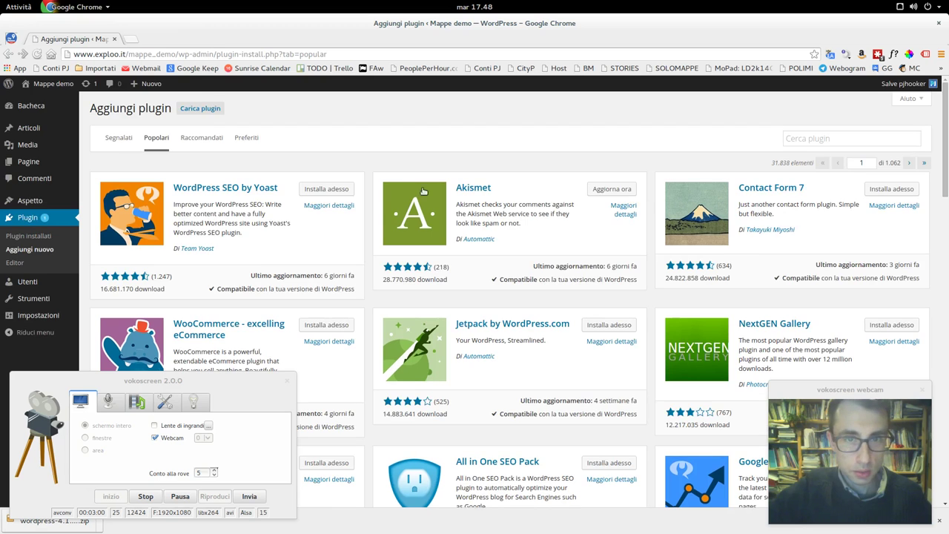
- Open the WordPress SEO by Yoast details from the popular plugins list
{"action": "scroll", "coordinate": [662, 295], "scroll_direction": "down", "scroll_amount": 3}
{"action": "scroll", "coordinate": [662, 295], "scroll_direction": "down", "scroll_amount": 5}
{"action": "scroll", "coordinate": [662, 295], "scroll_direction": "up", "scroll_amount": 8}
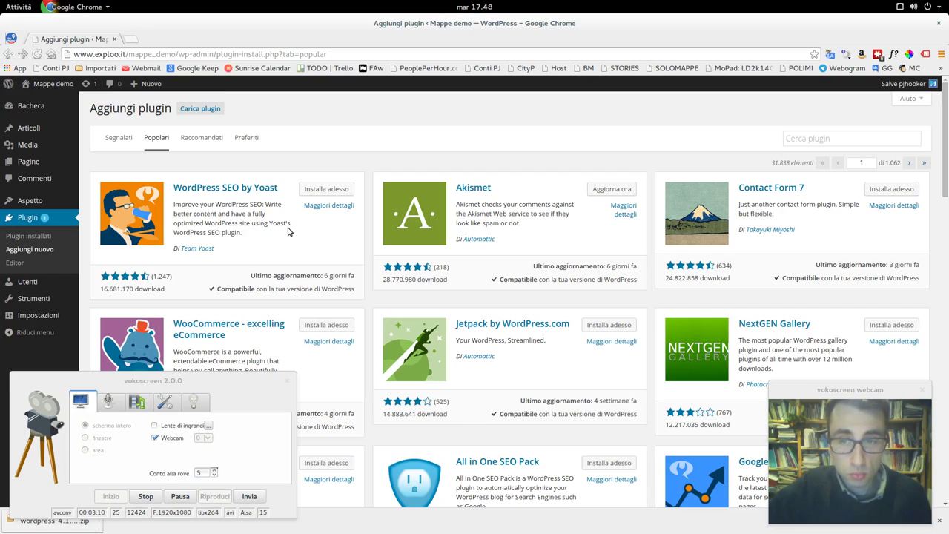
{"action": "scroll", "coordinate": [289, 232], "scroll_direction": "down", "scroll_amount": 1}
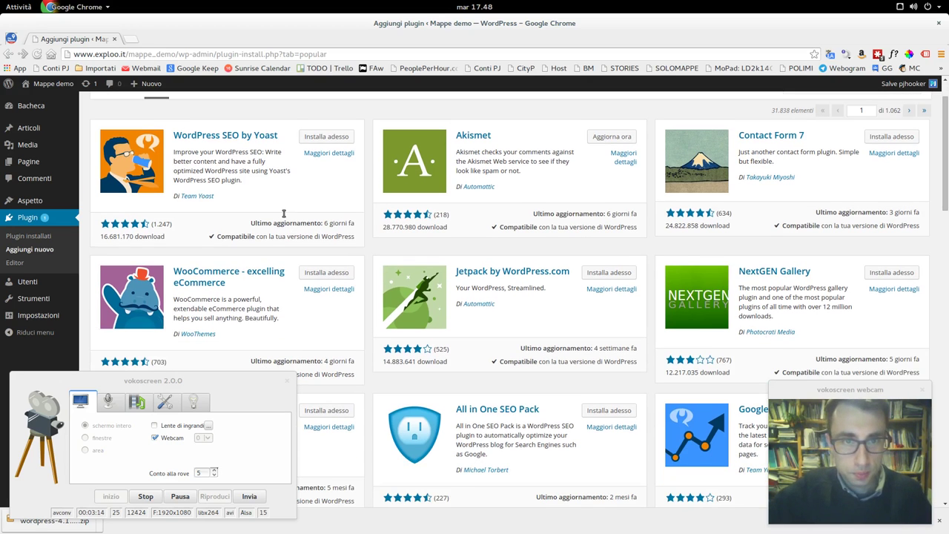
{"action": "left_click", "coordinate": [243, 138]}
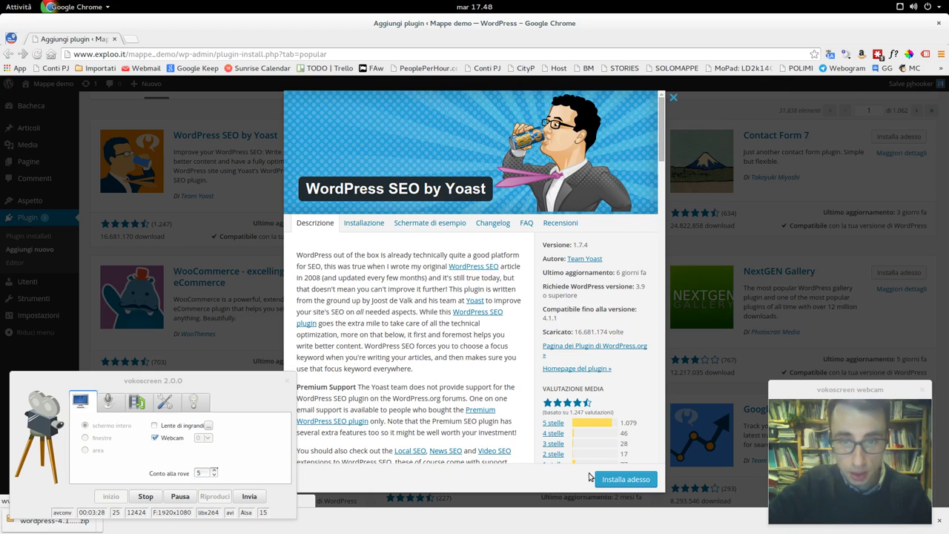
- Install WordPress SEO by Yoast and Google Analytics by Yoast in separate tabs, closing each details window
{"action": "left_click", "coordinate": [607, 479]}
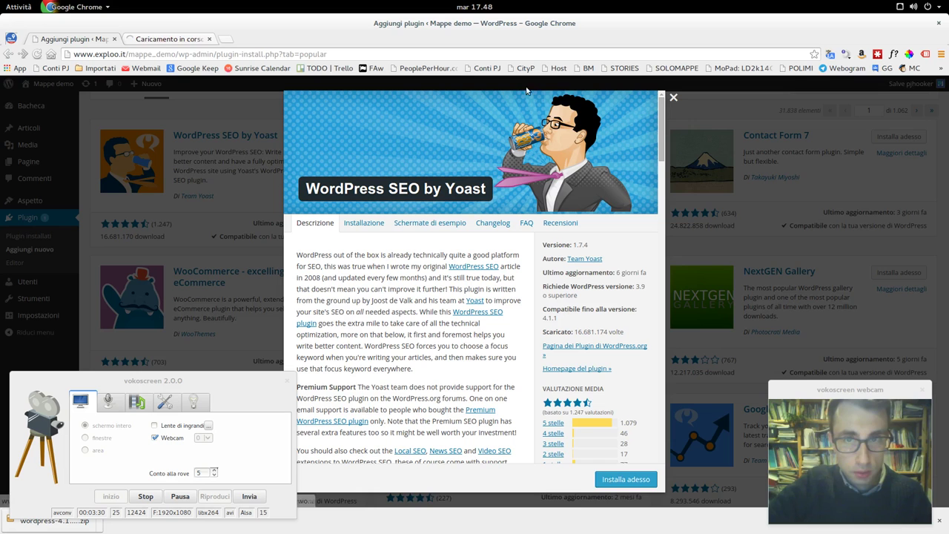
{"action": "left_click", "coordinate": [675, 98]}
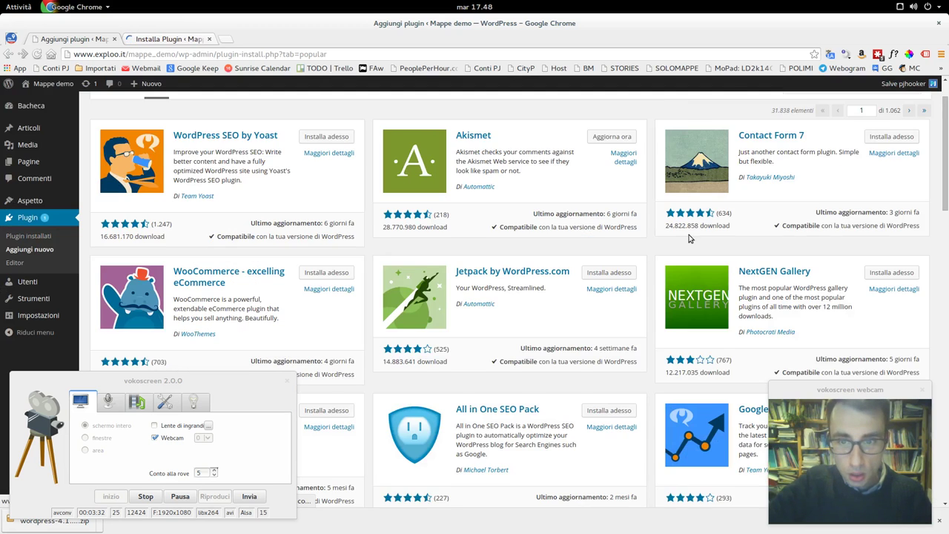
{"action": "scroll", "coordinate": [690, 238], "scroll_direction": "down", "scroll_amount": 2}
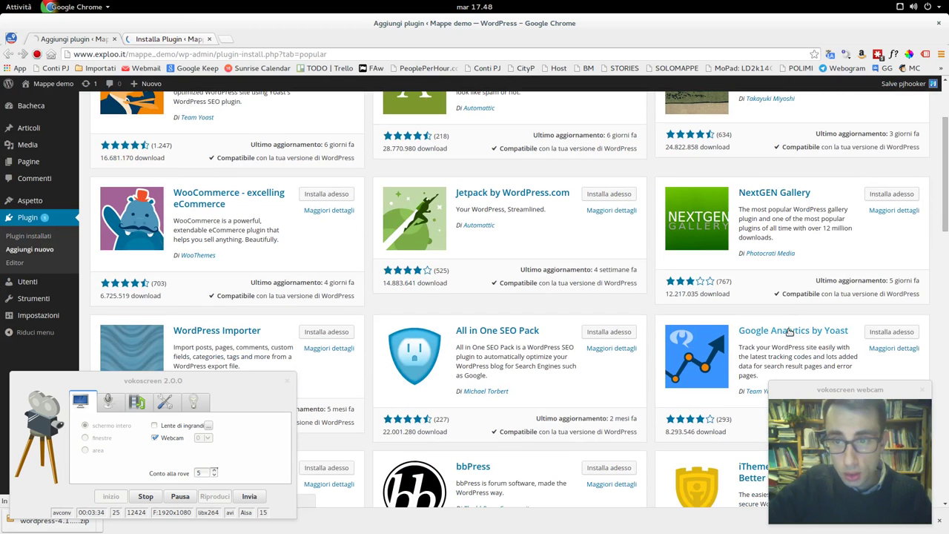
{"action": "left_click", "coordinate": [789, 331]}
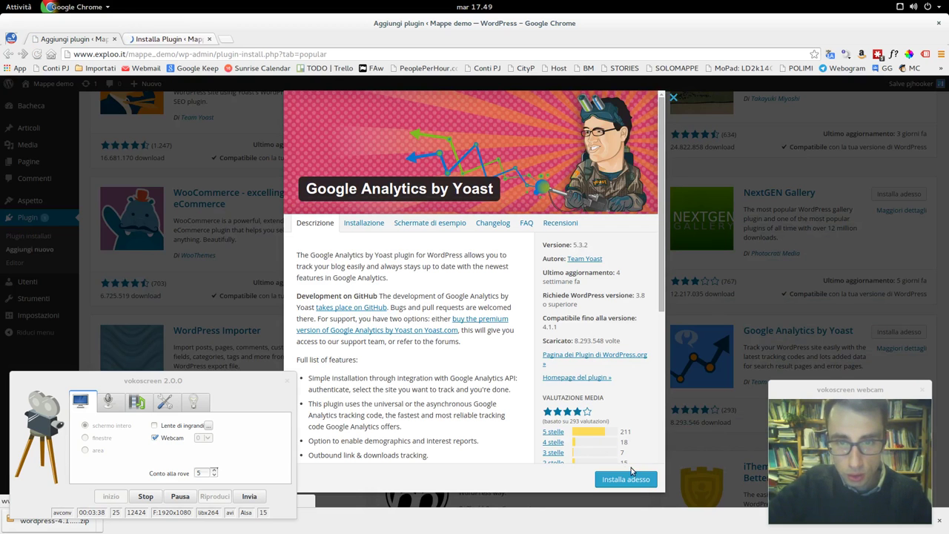
{"action": "middle_click", "coordinate": [635, 481]}
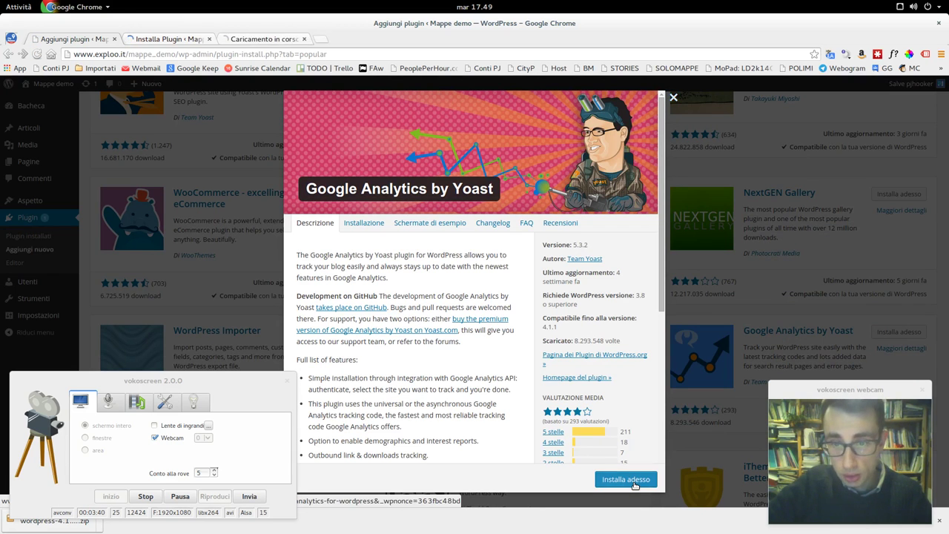
{"action": "left_click", "coordinate": [674, 99]}
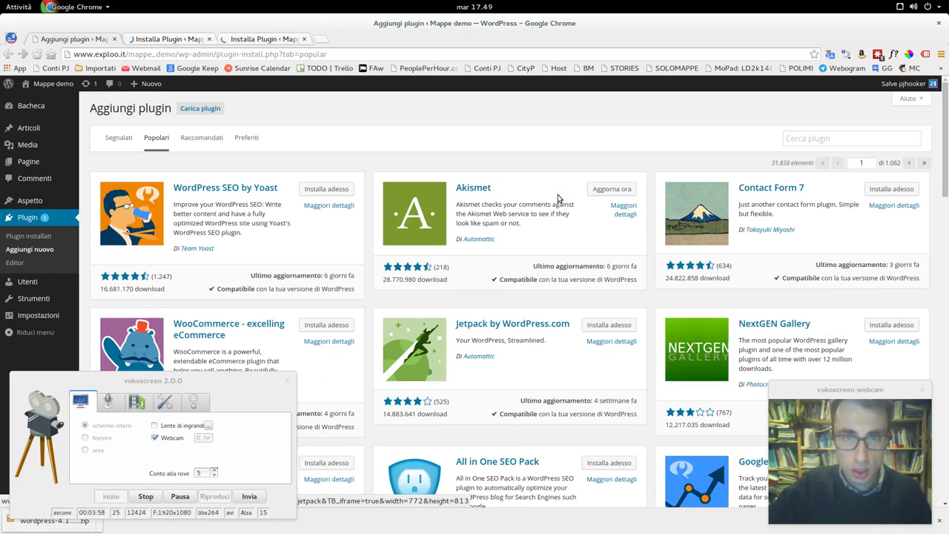
{"action": "scroll", "coordinate": [559, 197], "scroll_direction": "up", "scroll_amount": 3}
- Search the plugin directory for 'advanced custom field'
{"action": "left_click", "coordinate": [821, 139]}
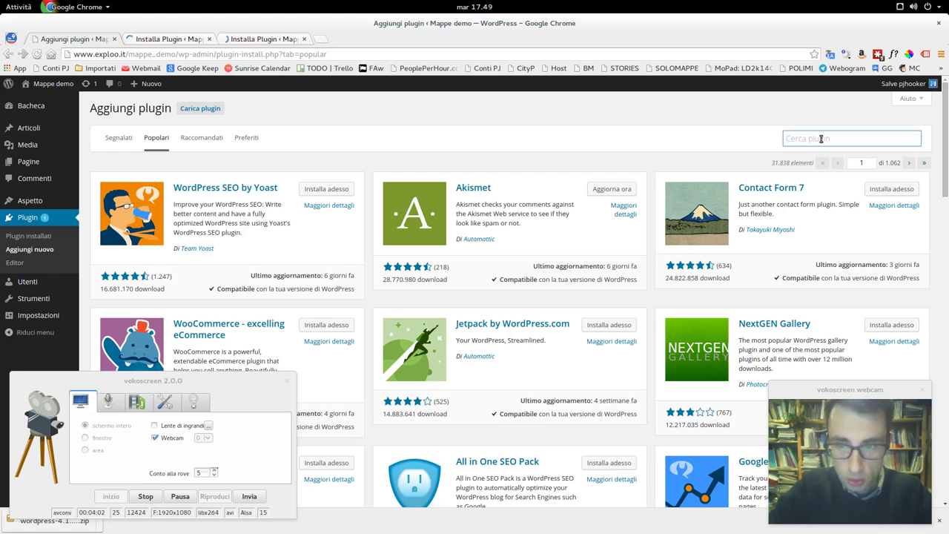
{"action": "type", "text": "advan"}
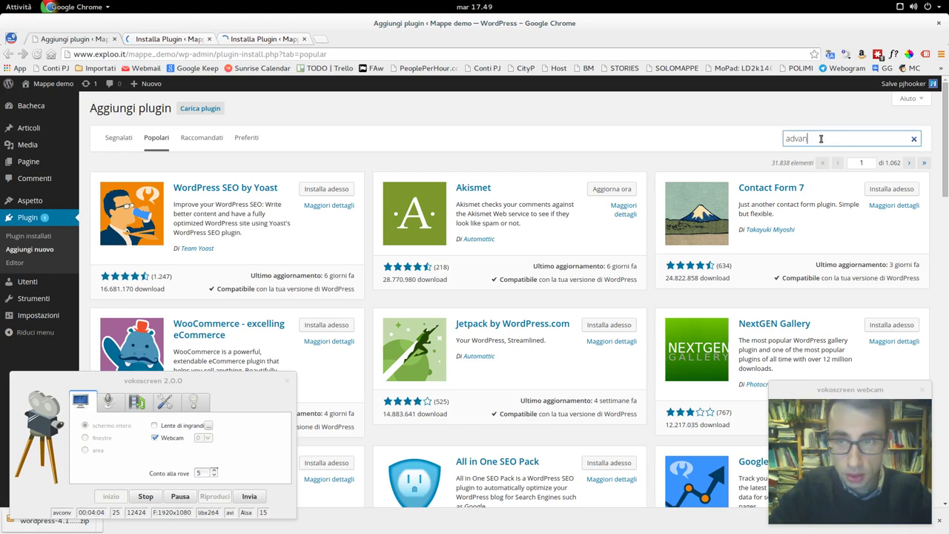
{"action": "type", "text": "ced custom field"}
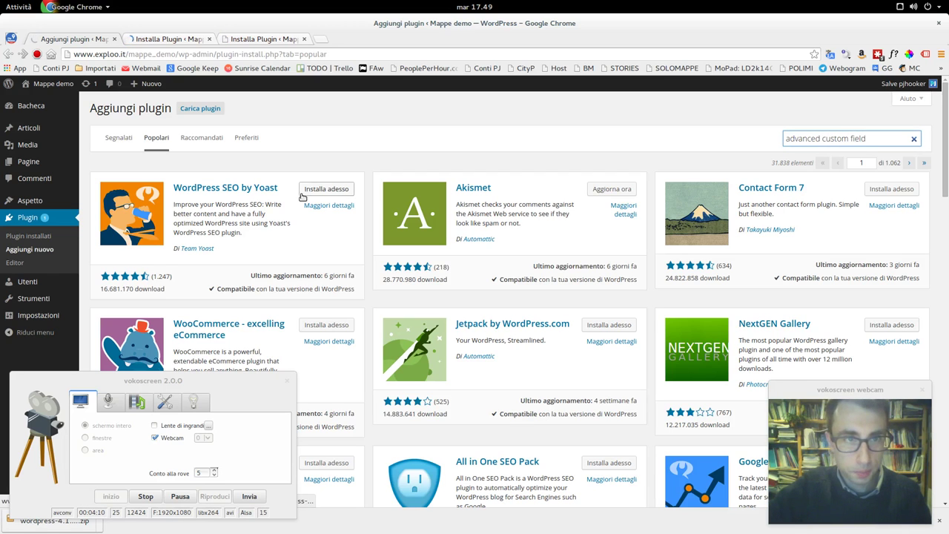
{"action": "key", "text": "Return"}
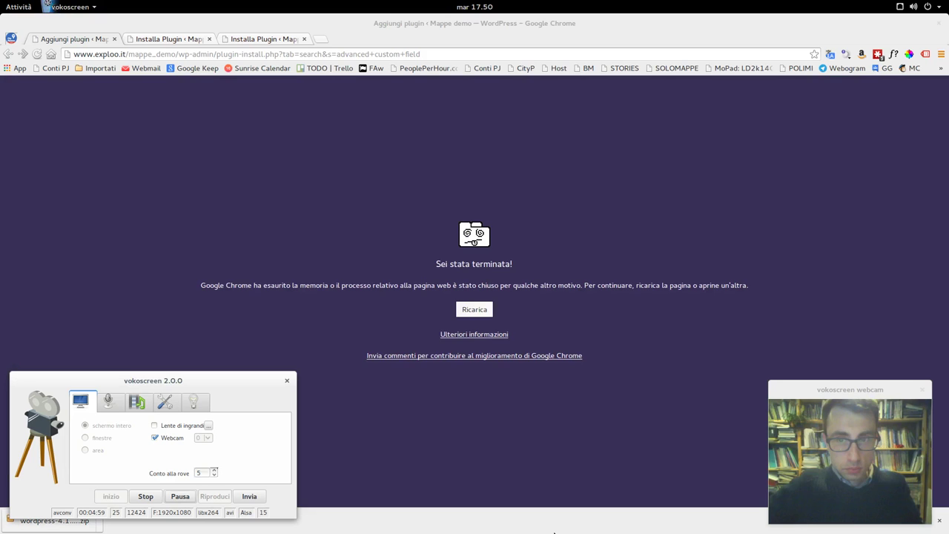
- Activate WordPress SEO by Yoast and Google Analytics by Yoast from their finished install tabs
{"action": "left_click", "coordinate": [160, 39]}
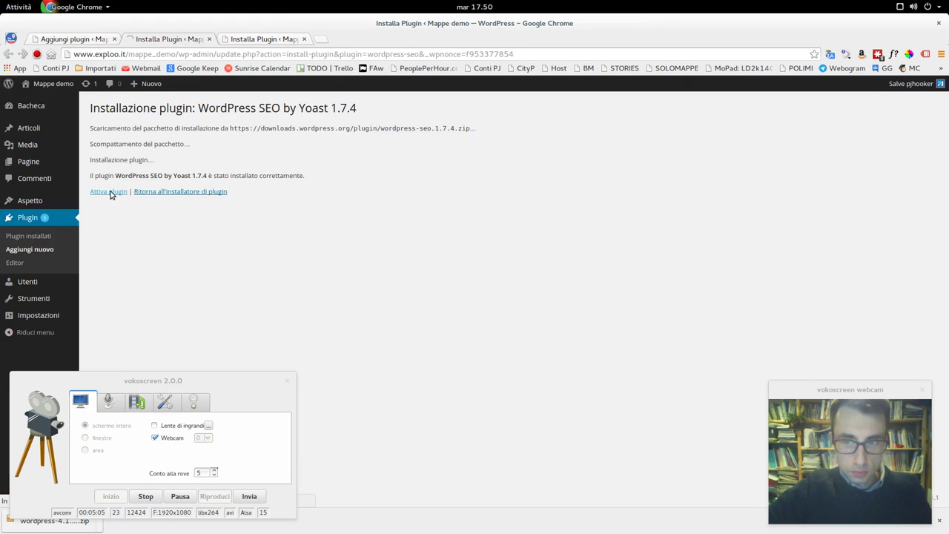
{"action": "left_click", "coordinate": [111, 193]}
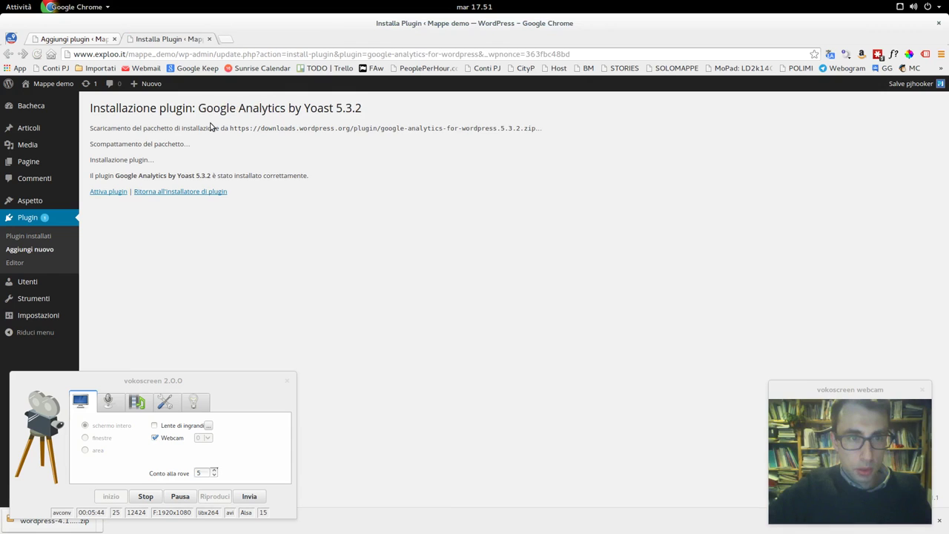
{"action": "left_click", "coordinate": [109, 192]}
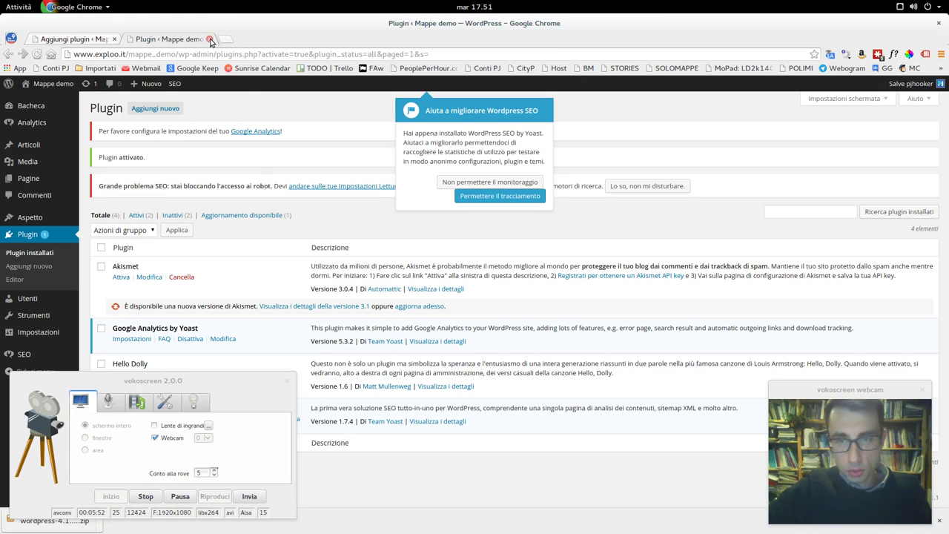
- Close the installed-plugins tab, reload the crashed search results, and decline Yoast's usage tracking
{"action": "left_click", "coordinate": [211, 39]}
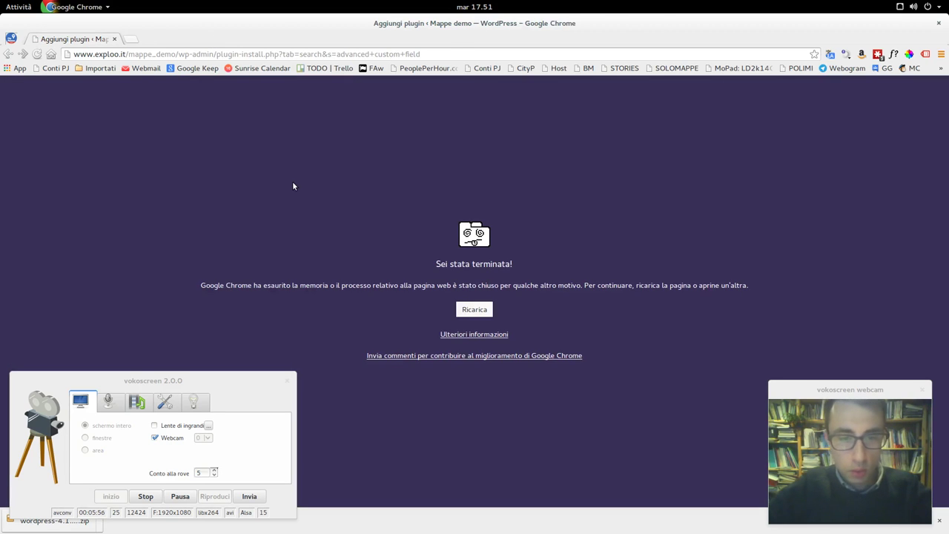
{"action": "key", "text": "F5"}
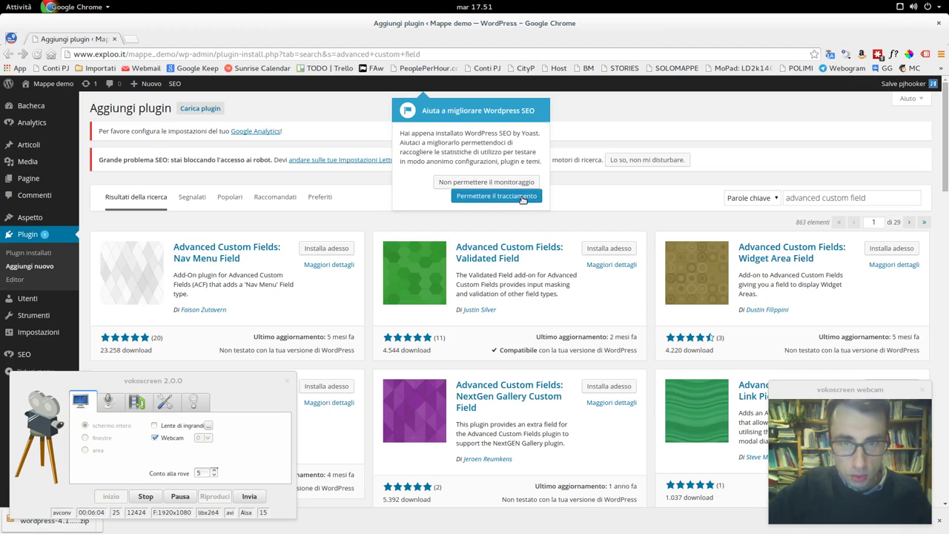
{"action": "left_click", "coordinate": [516, 186]}
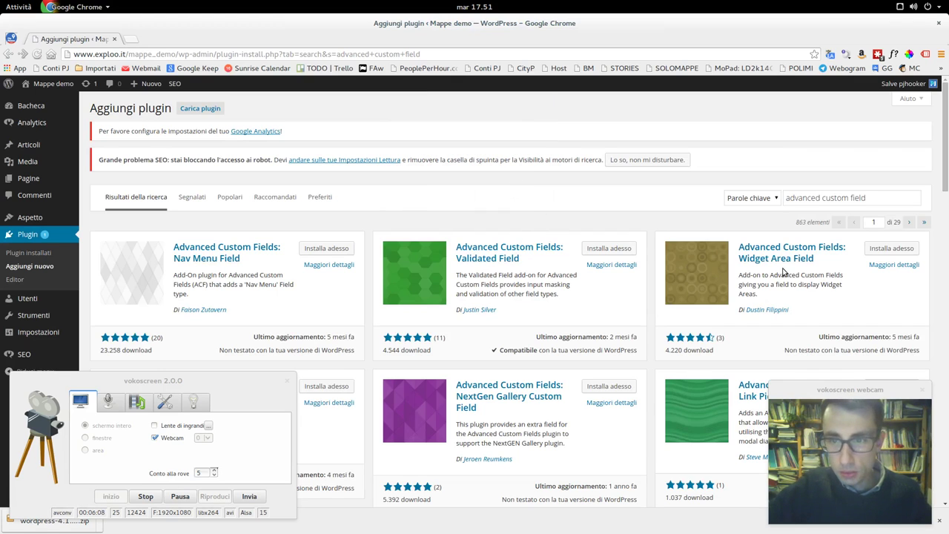
- Scroll the 863 results down to Advanced Custom Fields by Elliot Condon
{"action": "left_click_drag", "start_coordinate": [257, 384], "coordinate": [252, 489]}
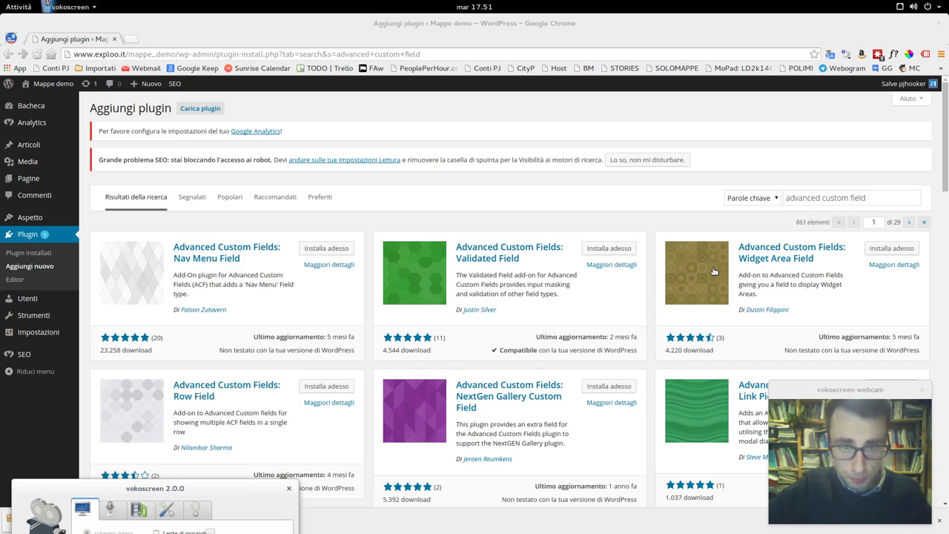
{"action": "scroll", "coordinate": [713, 273], "scroll_direction": "down", "scroll_amount": 5}
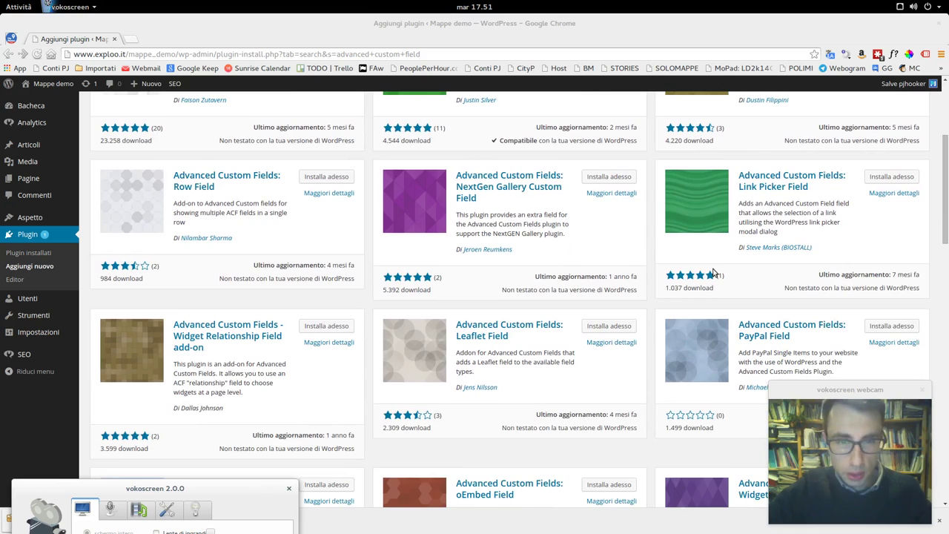
{"action": "scroll", "coordinate": [713, 273], "scroll_direction": "down", "scroll_amount": 7}
{"action": "scroll", "coordinate": [714, 272], "scroll_direction": "down", "scroll_amount": 3}
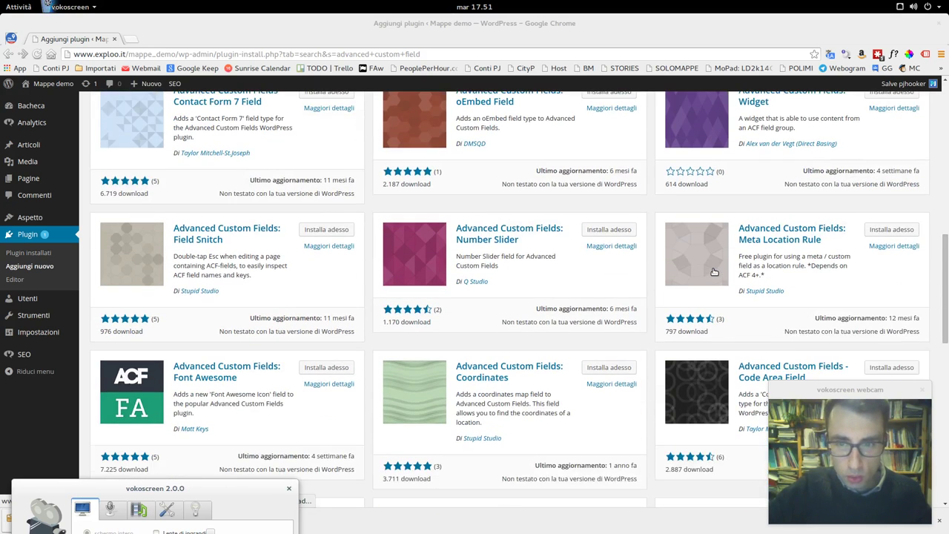
{"action": "scroll", "coordinate": [714, 272], "scroll_direction": "down", "scroll_amount": 1}
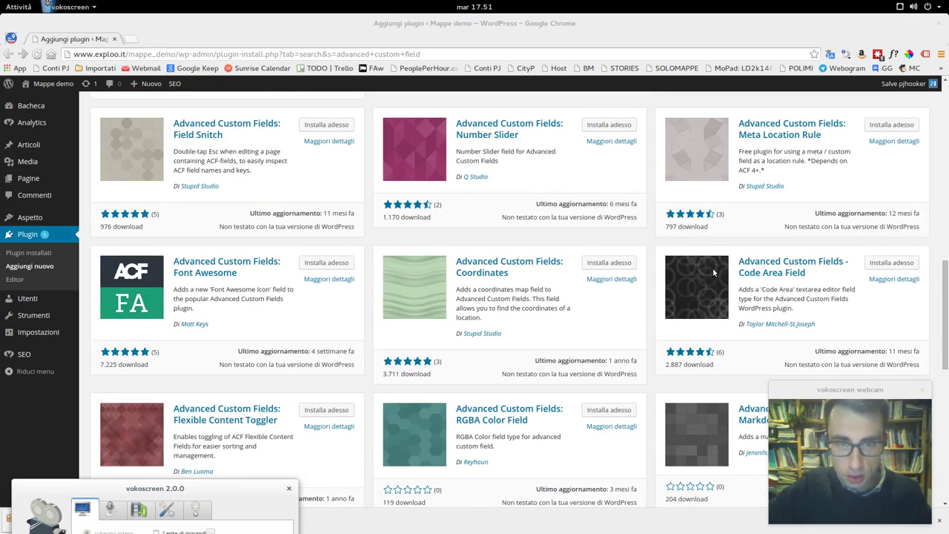
{"action": "scroll", "coordinate": [714, 272], "scroll_direction": "down", "scroll_amount": 4}
{"action": "scroll", "coordinate": [713, 273], "scroll_direction": "down", "scroll_amount": 1}
{"action": "scroll", "coordinate": [712, 273], "scroll_direction": "down", "scroll_amount": 6}
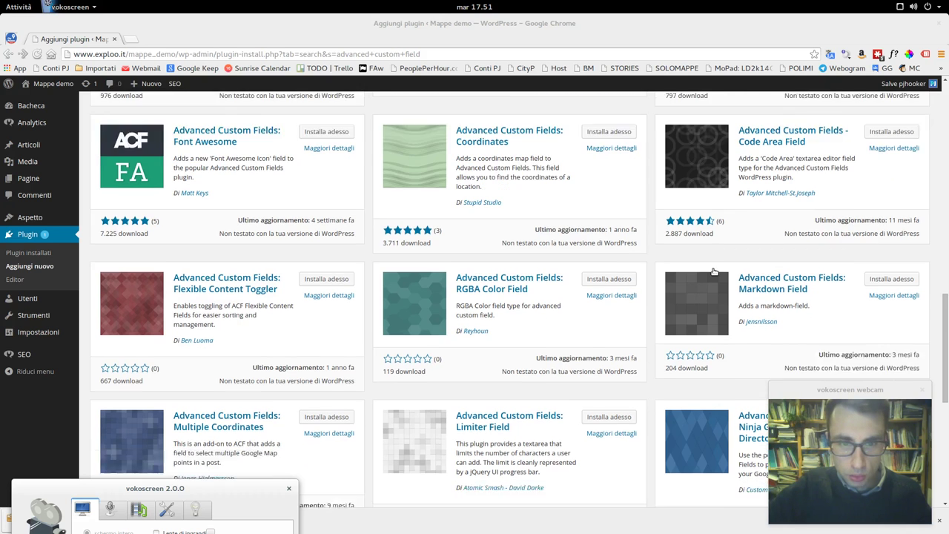
{"action": "scroll", "coordinate": [713, 273], "scroll_direction": "down", "scroll_amount": 6}
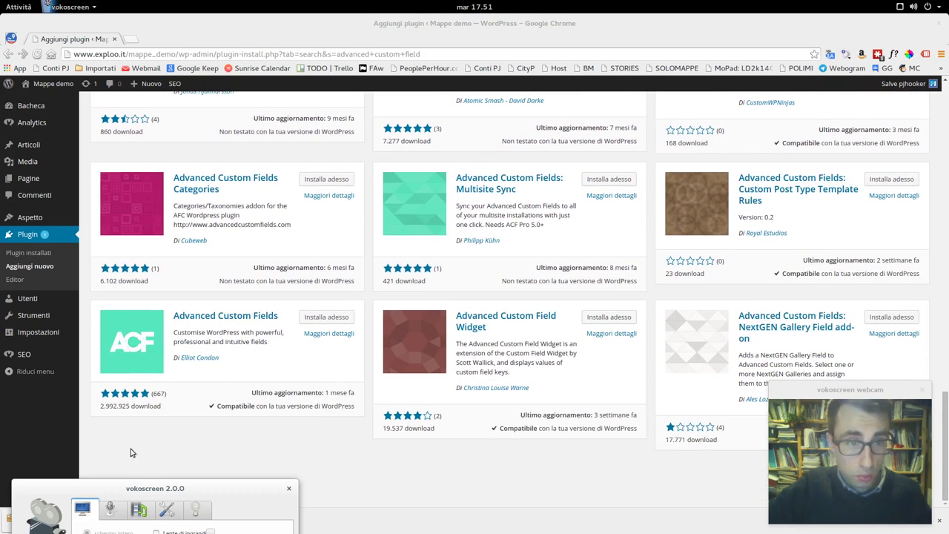
- Install Advanced Custom Fields 4.4.0, confirming with OK, and dismiss the Yoast SEO welcome message
{"action": "left_click", "coordinate": [330, 318]}
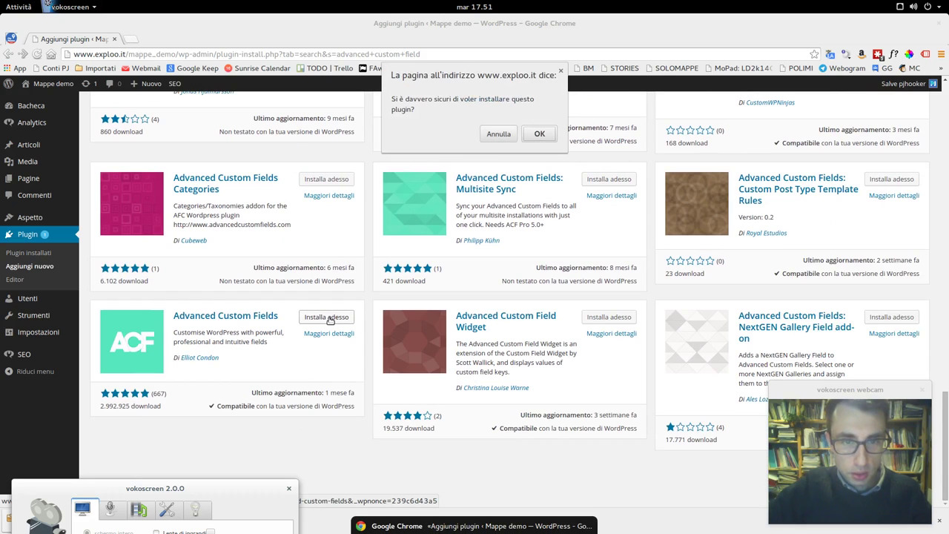
{"action": "left_click", "coordinate": [498, 134]}
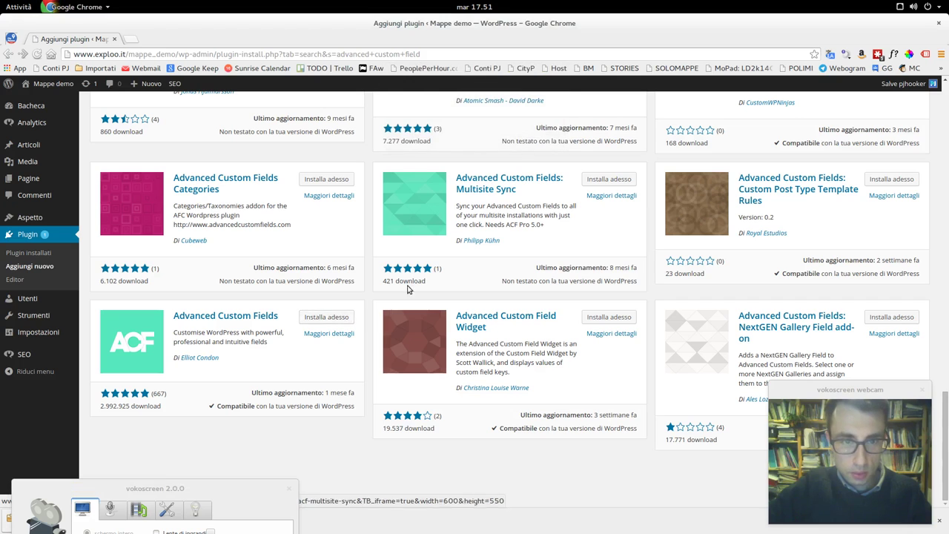
{"action": "left_click", "coordinate": [337, 321]}
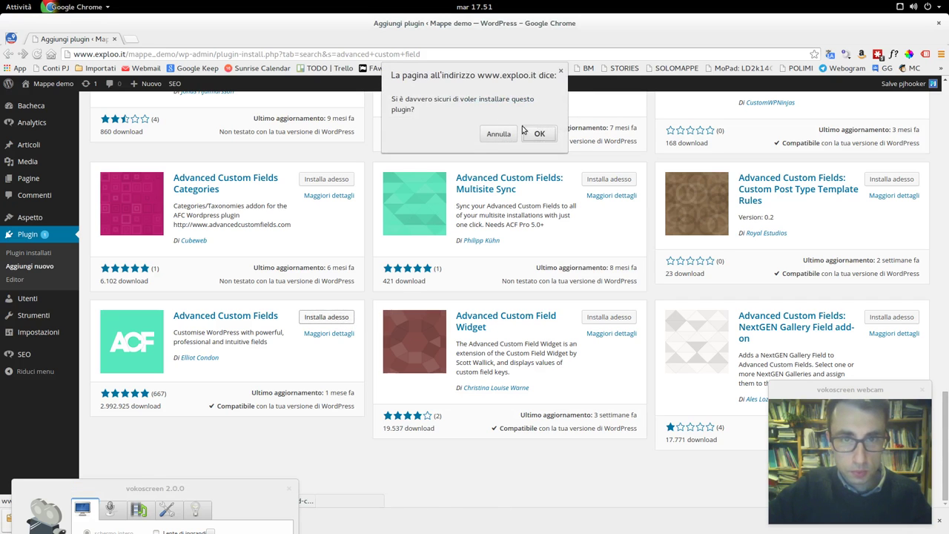
{"action": "left_click", "coordinate": [530, 132]}
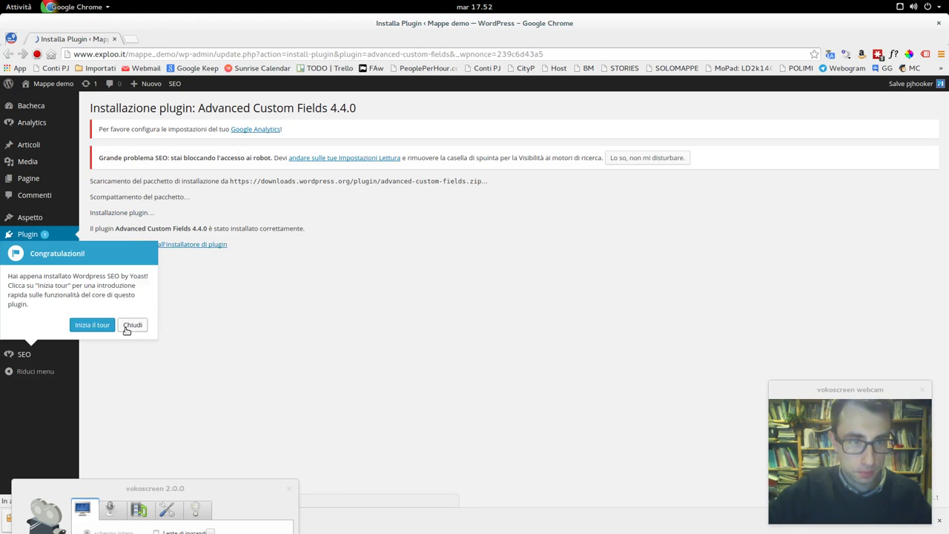
{"action": "left_click", "coordinate": [130, 327]}
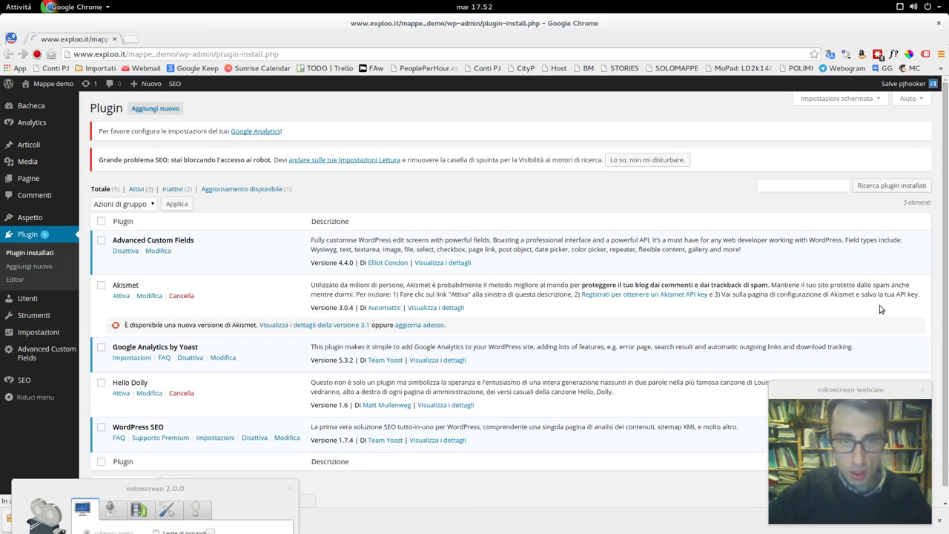
- Search the plugin directory for 'editor mce', correcting an initial 'tiny mce' query
{"action": "left_click", "coordinate": [824, 198]}
{"action": "type", "text": "tyn"}
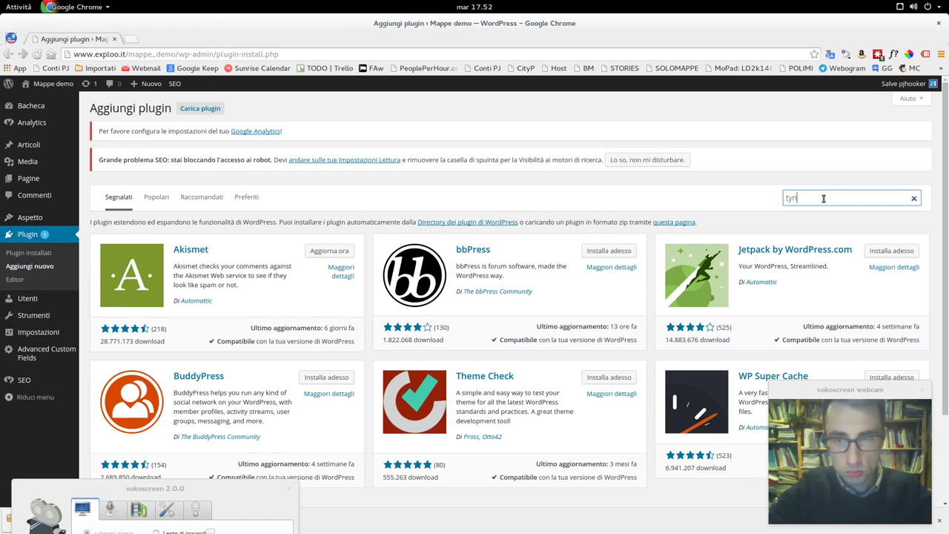
{"action": "key", "text": "BackSpace"}
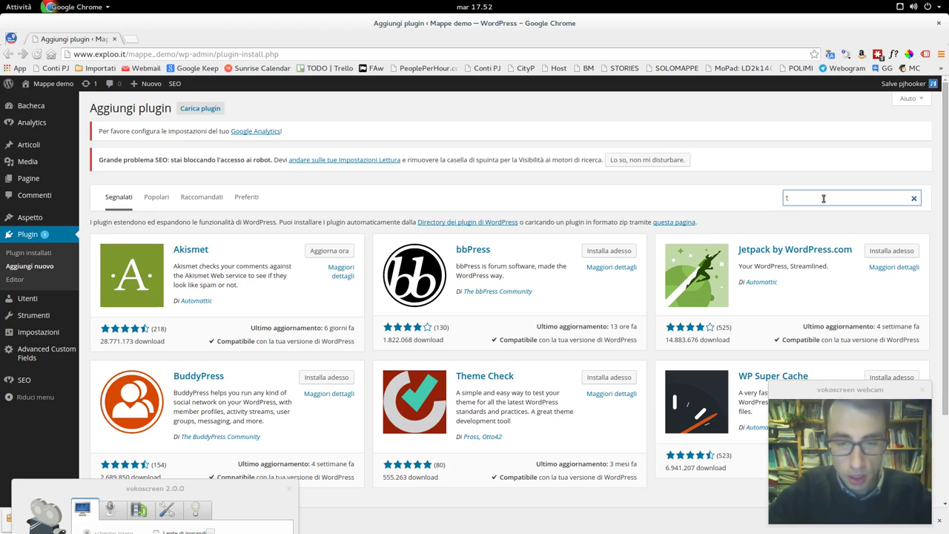
{"action": "type", "text": "iny mc"}
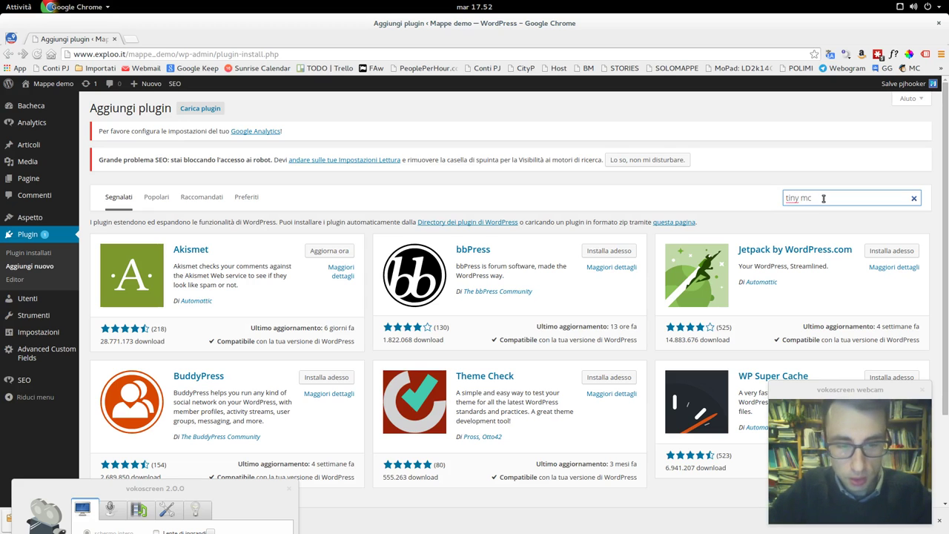
{"action": "key", "text": "BackSpace"}
{"action": "type", "text": "ce"}
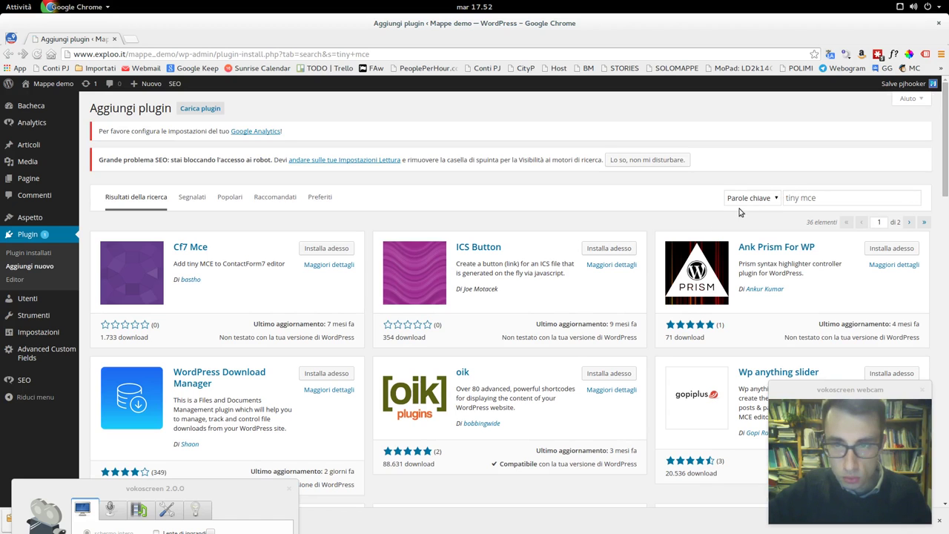
{"action": "left_click", "coordinate": [799, 197]}
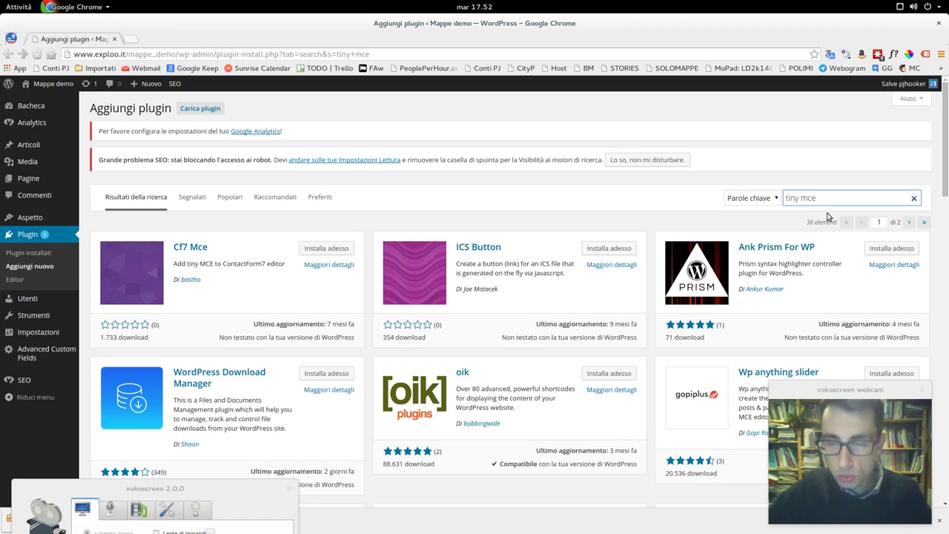
{"action": "key", "text": "BackSpace"}
{"action": "key", "text": "BackSpace"}
{"action": "key", "text": "BackSpace"}
{"action": "key", "text": "BackSpace"}
{"action": "key", "text": "BackSpace"}
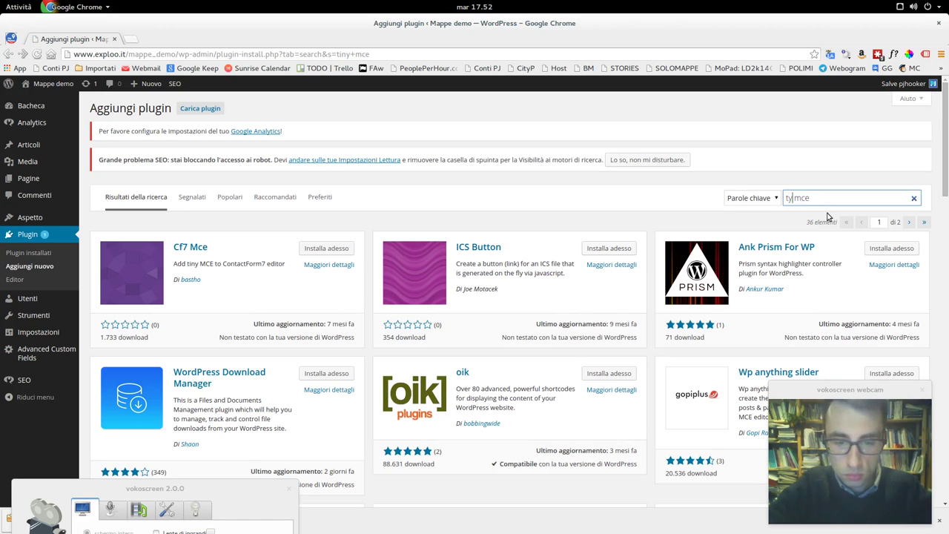
{"action": "type", "text": "edit"}
{"action": "key", "text": "BackSpace"}
{"action": "type", "text": "or"}
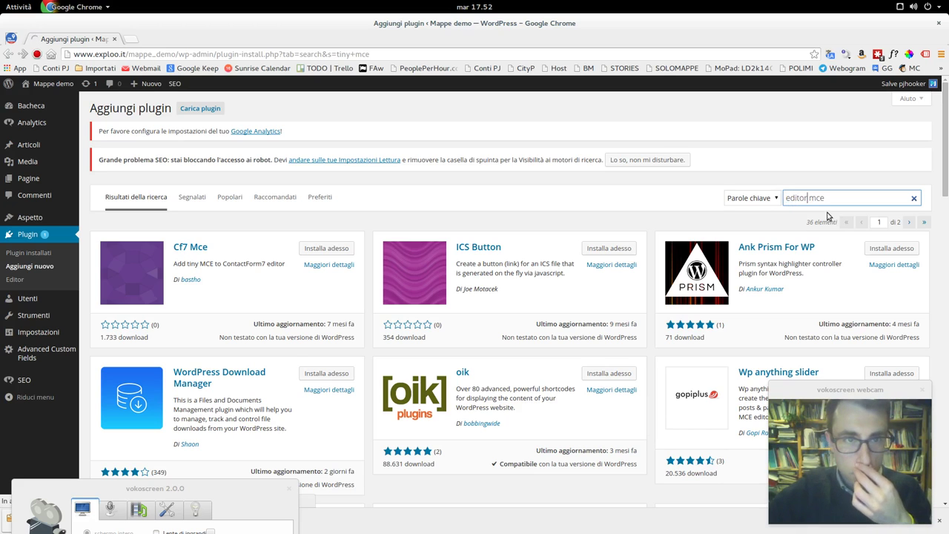
{"action": "key", "text": "Return"}
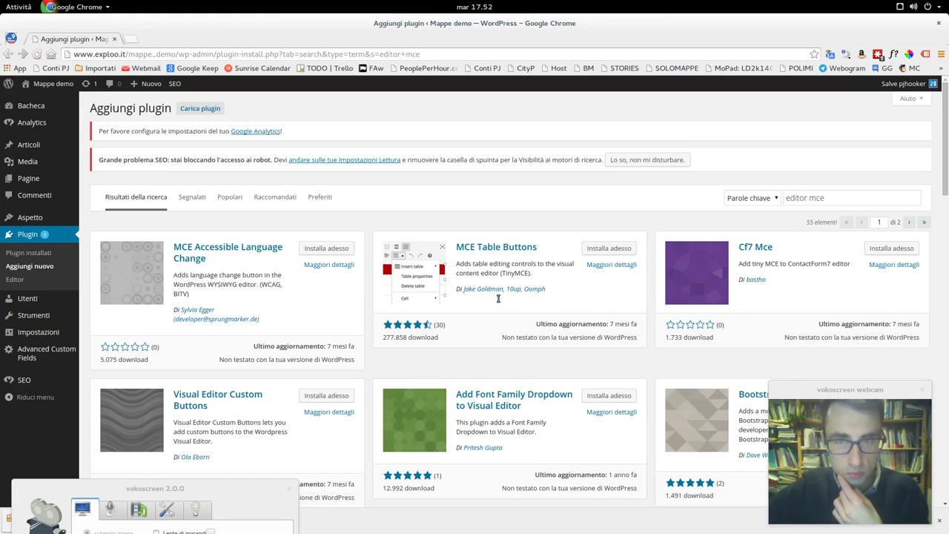
- Install TinyMCE Advanced 4.1.7 from its details in a new tab, activate it, and close that tab
{"action": "scroll", "coordinate": [520, 293], "scroll_direction": "down", "scroll_amount": 5}
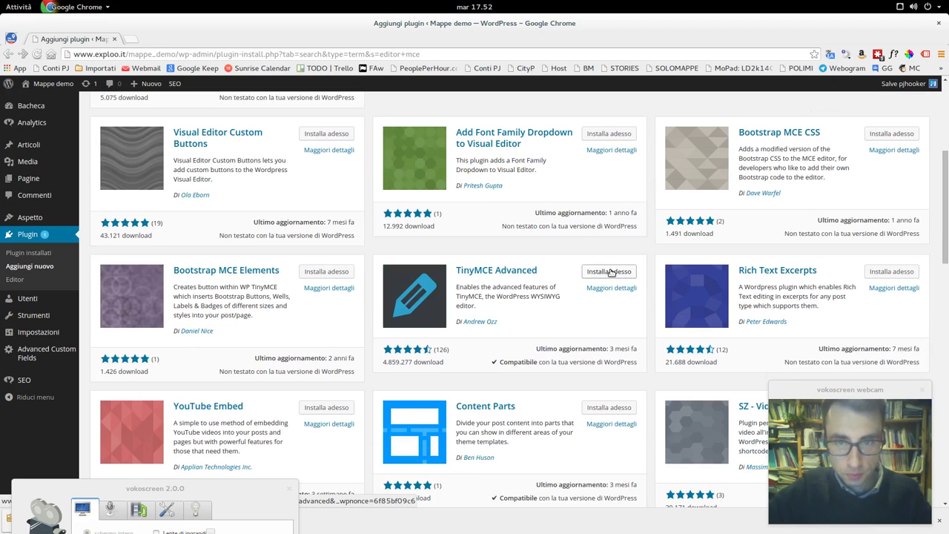
{"action": "left_click", "coordinate": [609, 289]}
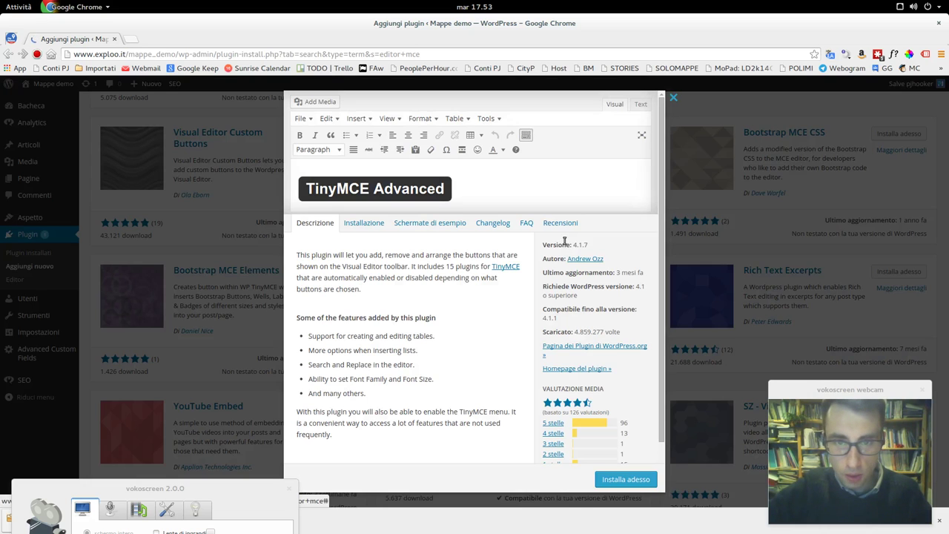
{"action": "middle_click", "coordinate": [620, 479]}
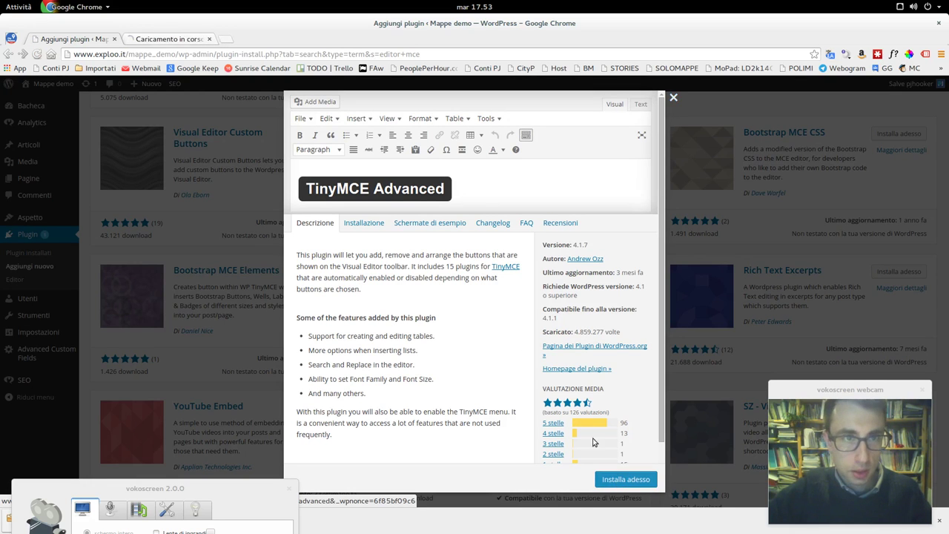
{"action": "left_click", "coordinate": [673, 97]}
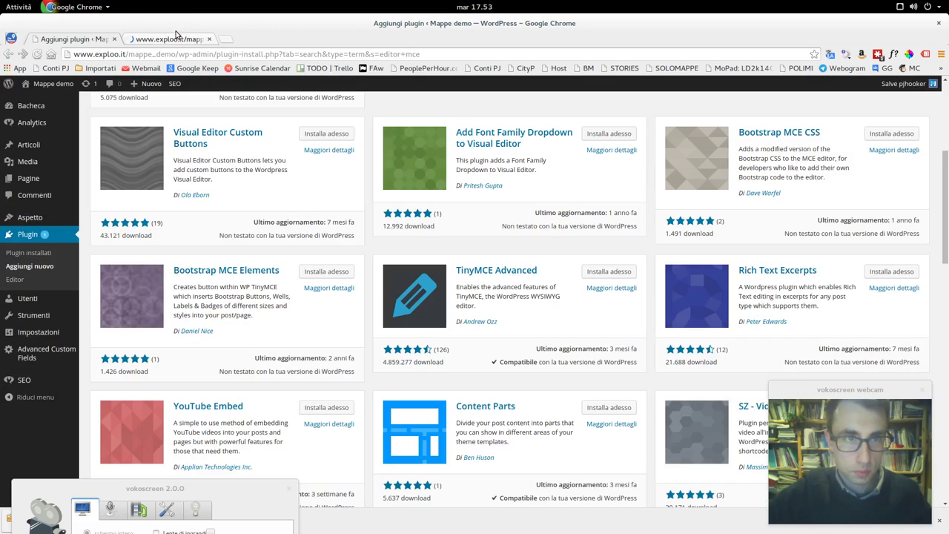
{"action": "left_click", "coordinate": [177, 35]}
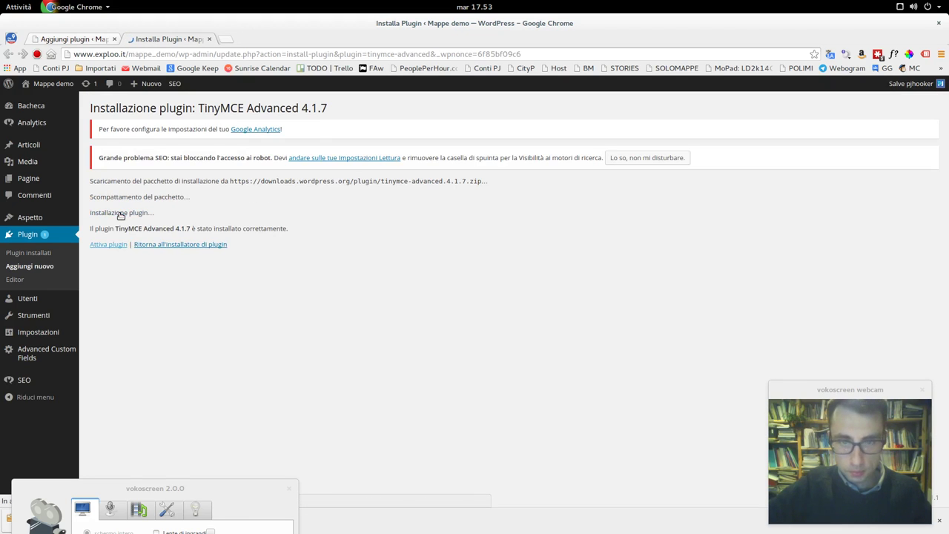
{"action": "left_click", "coordinate": [116, 247]}
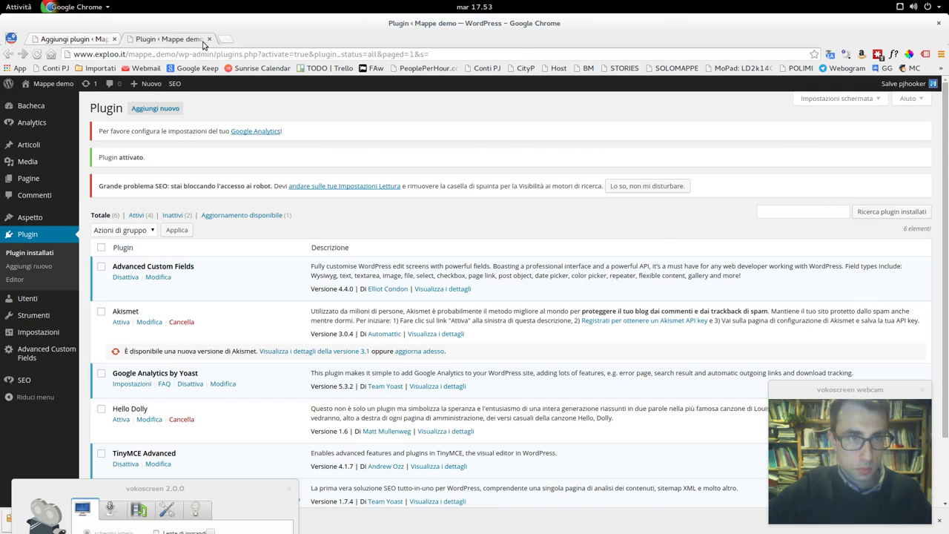
{"action": "left_click", "coordinate": [211, 39]}
- Replace the plugin search terms and search for 'wp canvas'
{"action": "scroll", "coordinate": [449, 296], "scroll_direction": "down", "scroll_amount": 8}
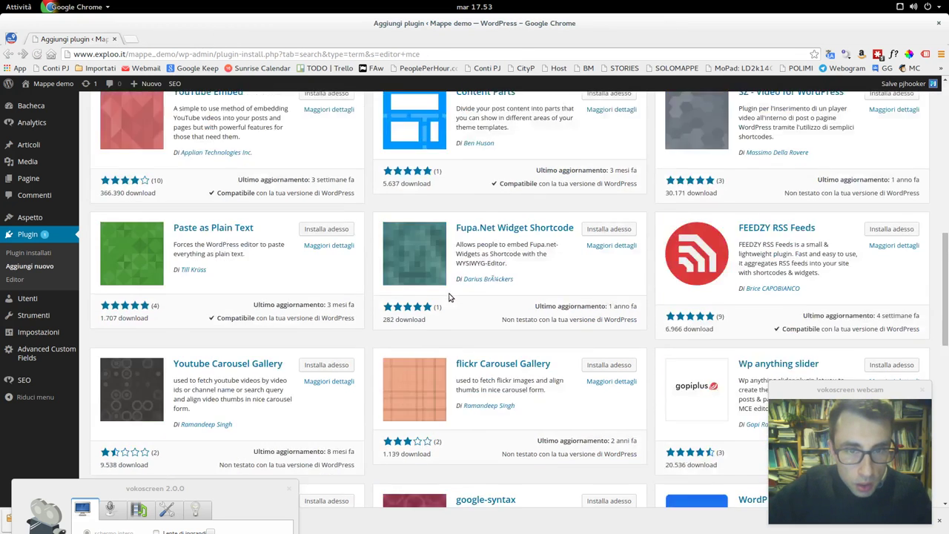
{"action": "scroll", "coordinate": [449, 297], "scroll_direction": "down", "scroll_amount": 2}
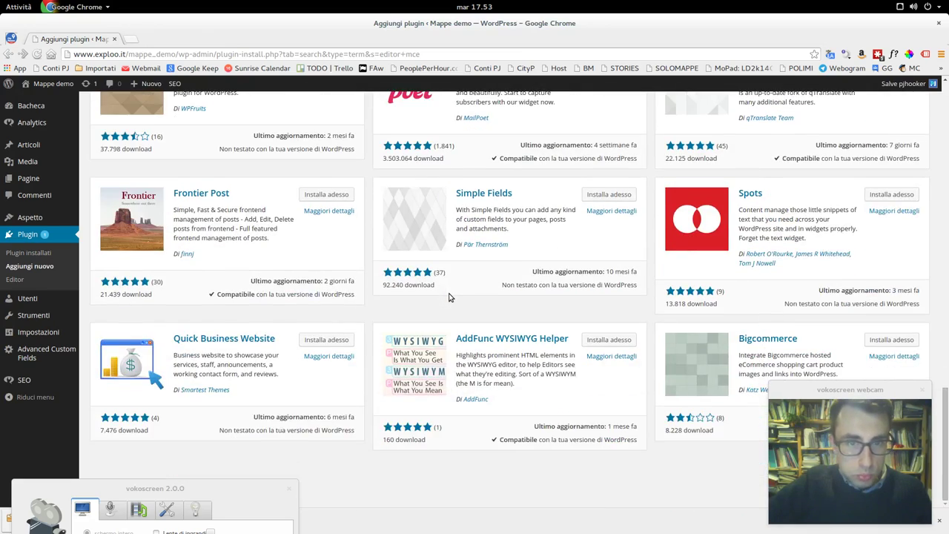
{"action": "scroll", "coordinate": [449, 296], "scroll_direction": "up", "scroll_amount": 15}
{"action": "scroll", "coordinate": [449, 297], "scroll_direction": "up", "scroll_amount": 4}
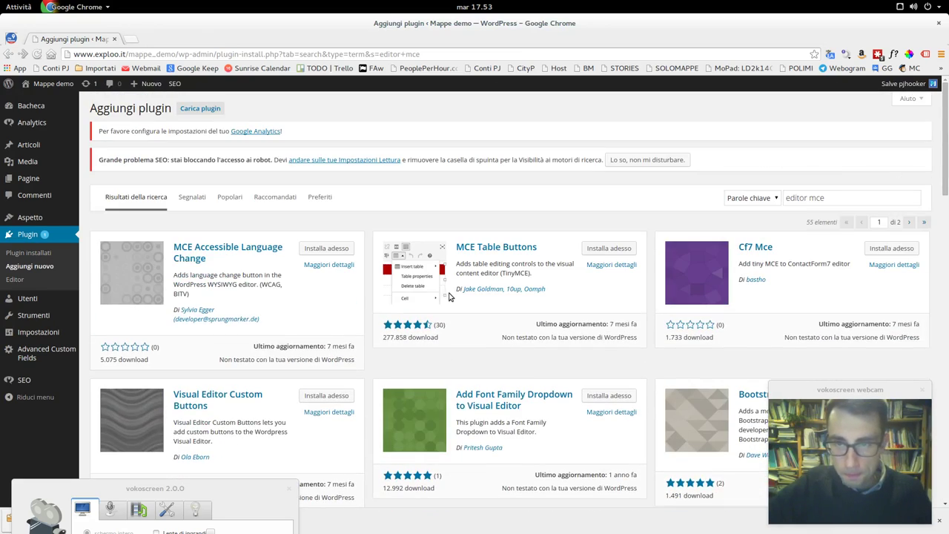
{"action": "left_click", "coordinate": [845, 200]}
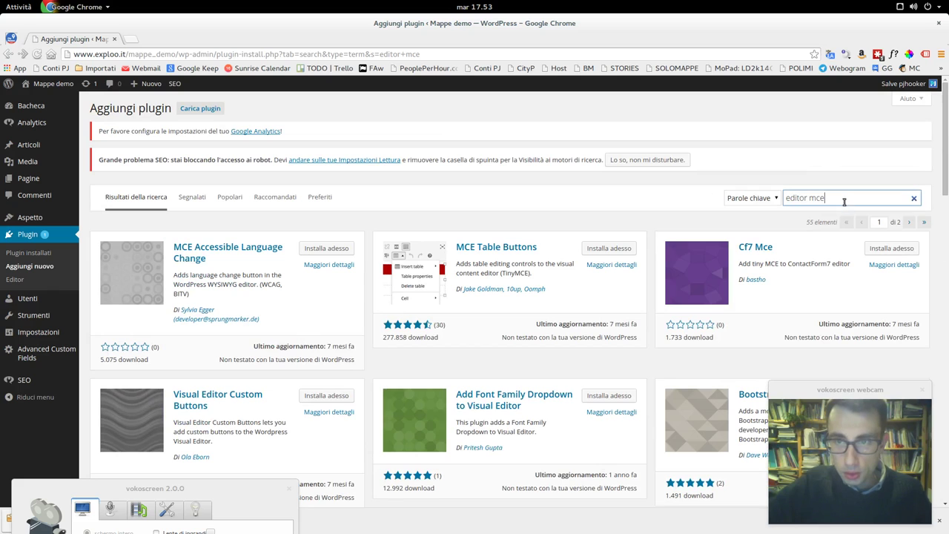
{"action": "key", "text": "ctrl+a"}
{"action": "type", "text": "W"}
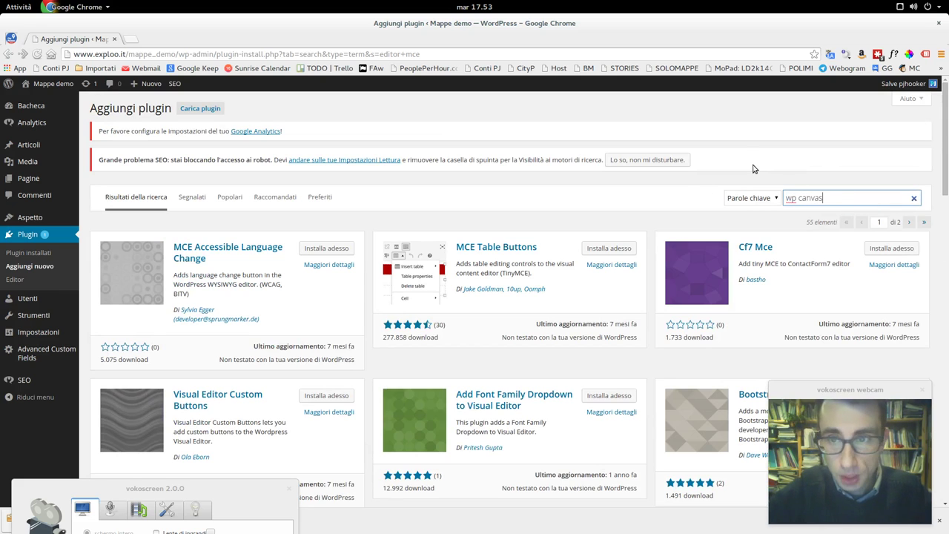
{"action": "key", "text": "Return"}
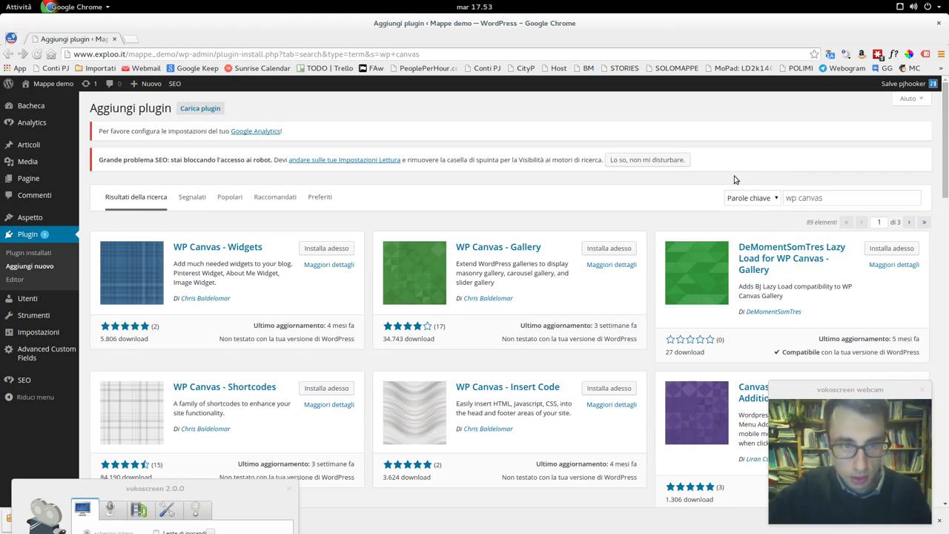
- Install WP Canvas - Shortcodes 1.63, confirming with OK, and activate it
{"action": "scroll", "coordinate": [329, 379], "scroll_direction": "down", "scroll_amount": 1}
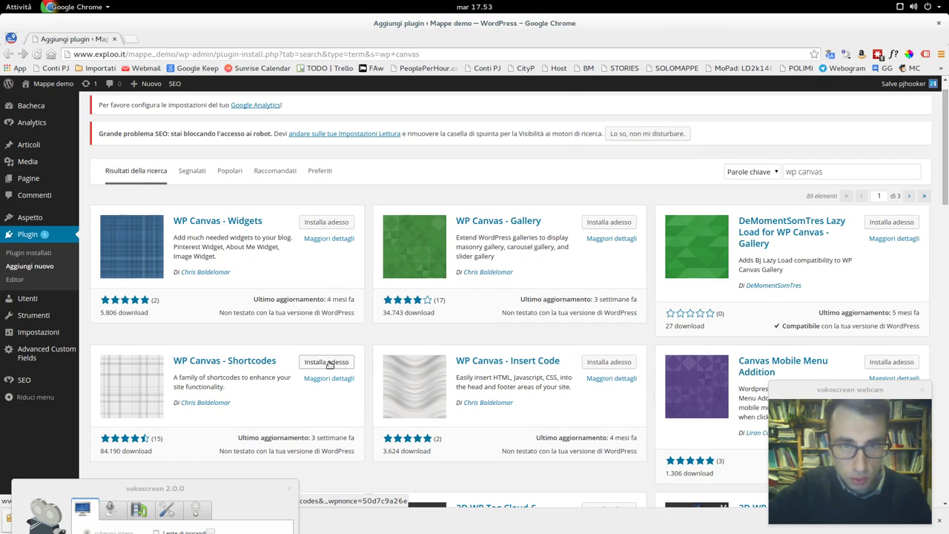
{"action": "left_click", "coordinate": [329, 362]}
{"action": "left_click", "coordinate": [537, 134]}
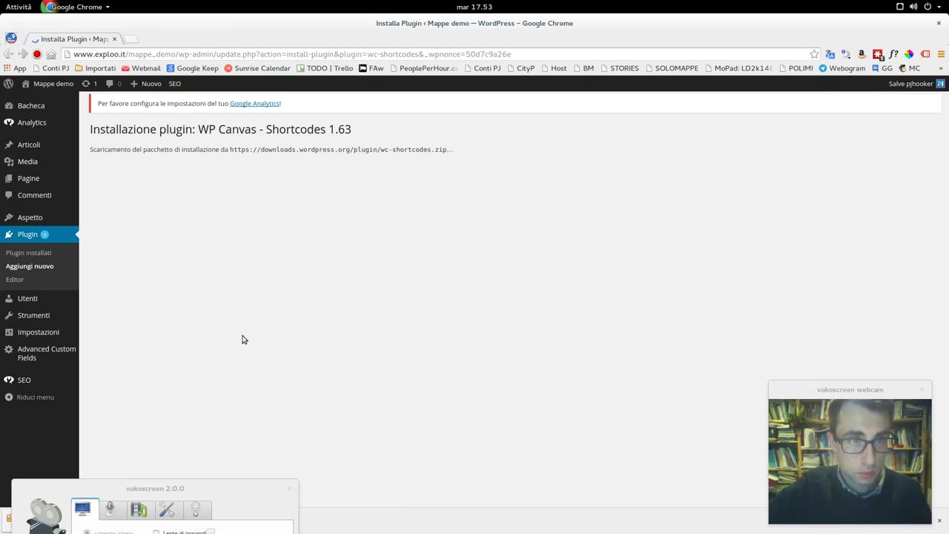
{"action": "left_click_drag", "start_coordinate": [184, 488], "coordinate": [189, 461]}
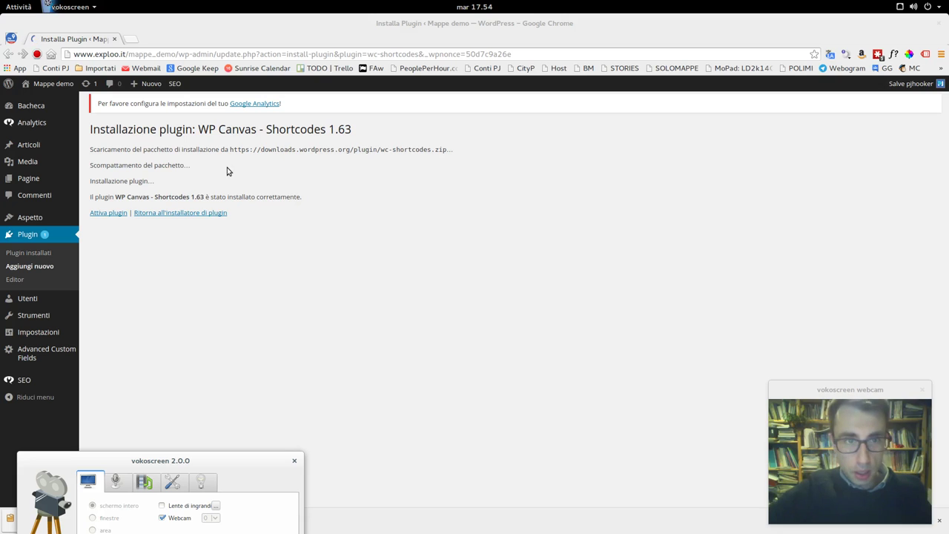
{"action": "left_click", "coordinate": [109, 213]}
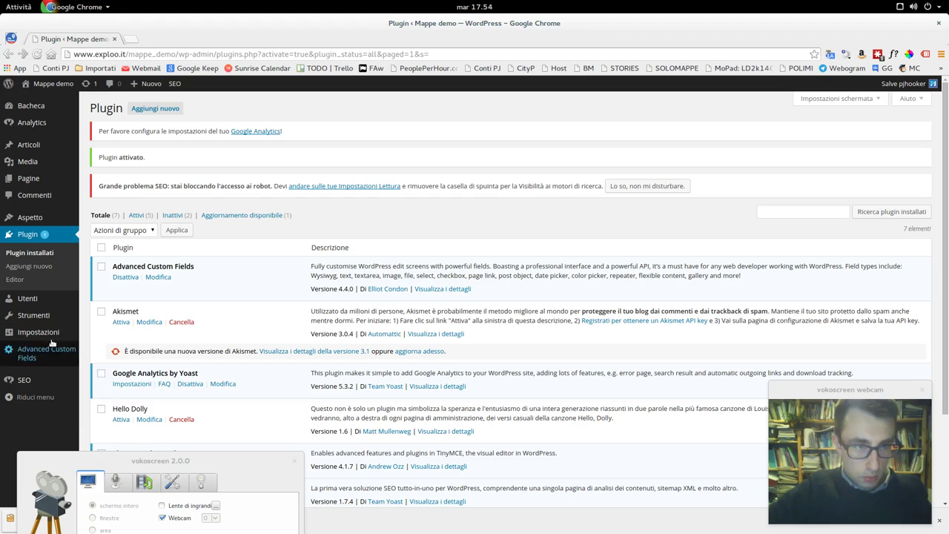
{"action": "mouse_move", "coordinate": [43, 342]}
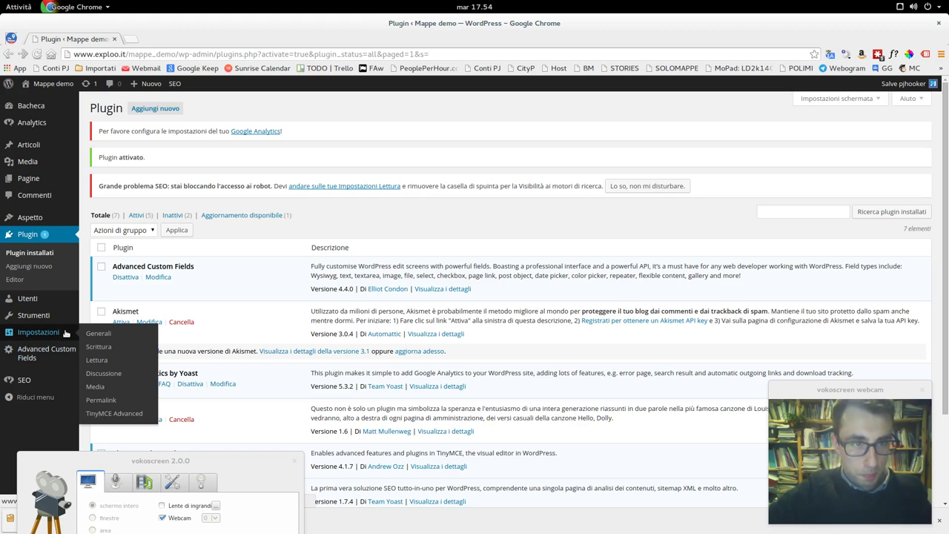
- Open the TinyMCE Advanced editor settings under Settings
{"action": "scroll", "coordinate": [197, 312], "scroll_direction": "down", "scroll_amount": 3}
{"action": "scroll", "coordinate": [196, 312], "scroll_direction": "up", "scroll_amount": 1}
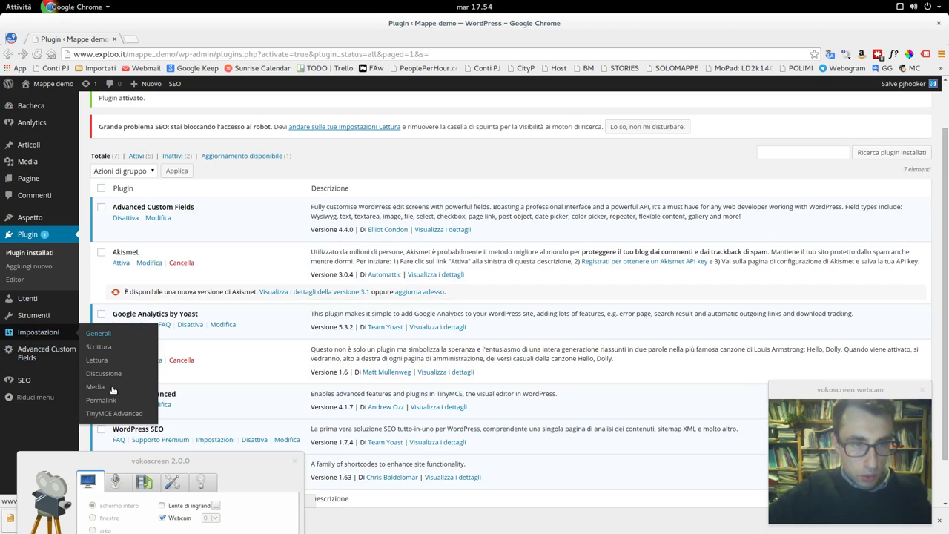
{"action": "left_click", "coordinate": [126, 414]}
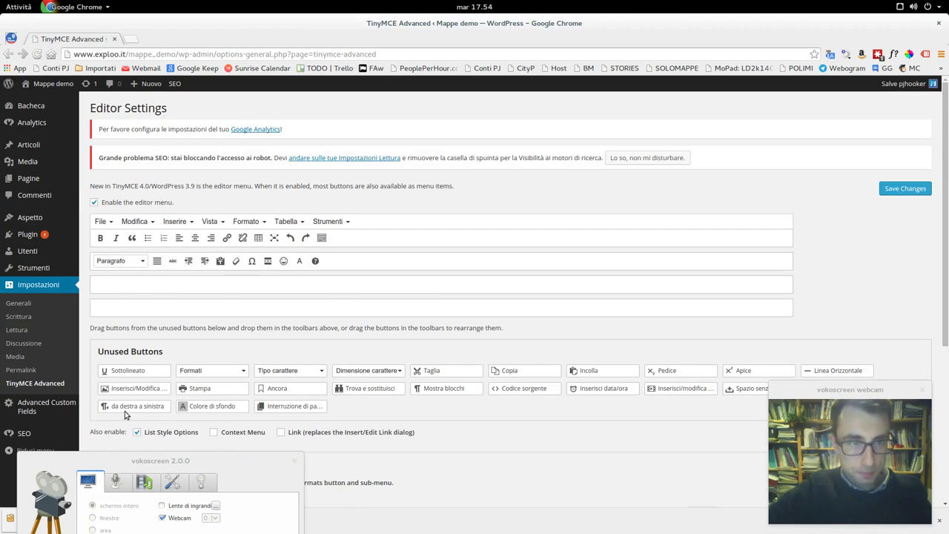
- Drag horizontal line, paragraph format, paste-as-text and two other second-row buttons into the first toolbar row
{"action": "left_click_drag", "start_coordinate": [159, 260], "coordinate": [228, 242]}
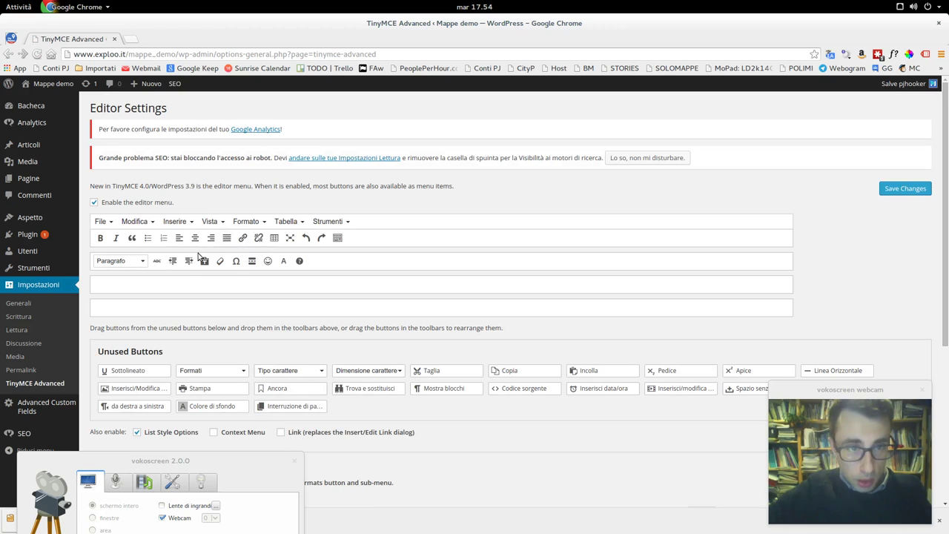
{"action": "left_click_drag", "start_coordinate": [189, 260], "coordinate": [240, 239]}
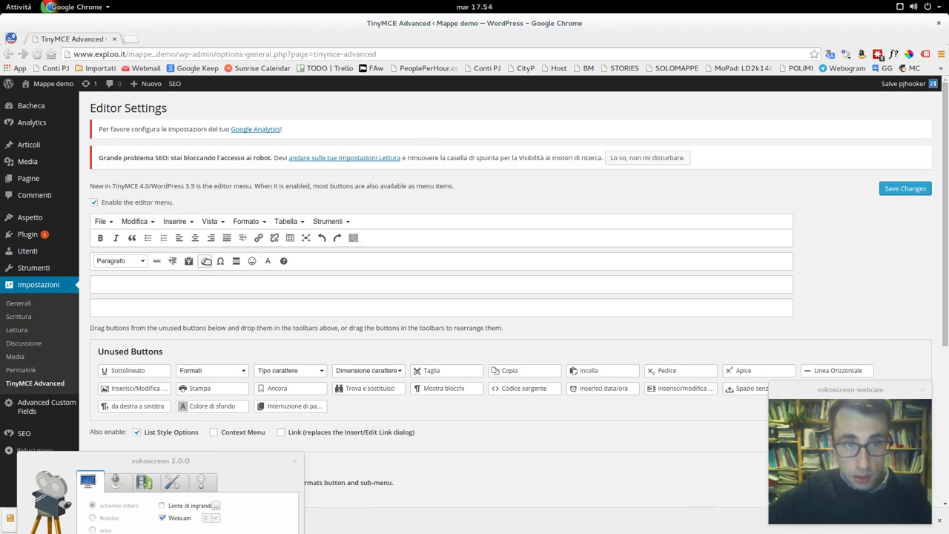
{"action": "left_click_drag", "start_coordinate": [172, 260], "coordinate": [245, 238]}
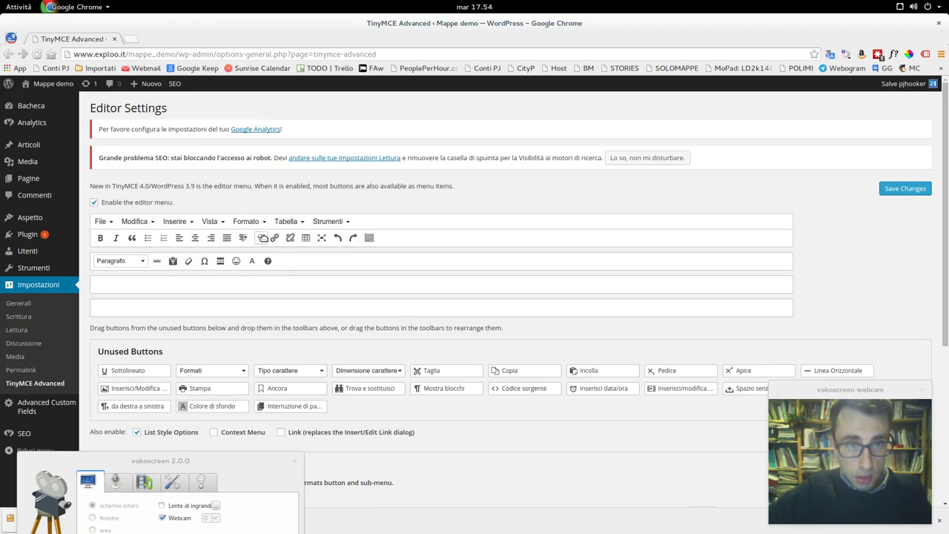
{"action": "left_click_drag", "start_coordinate": [135, 258], "coordinate": [98, 237]}
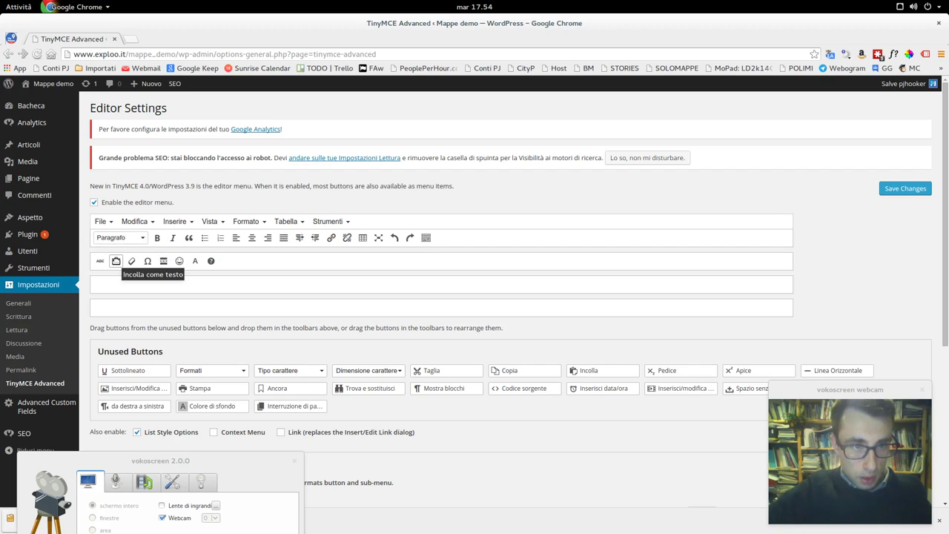
{"action": "left_click_drag", "start_coordinate": [116, 261], "coordinate": [233, 235]}
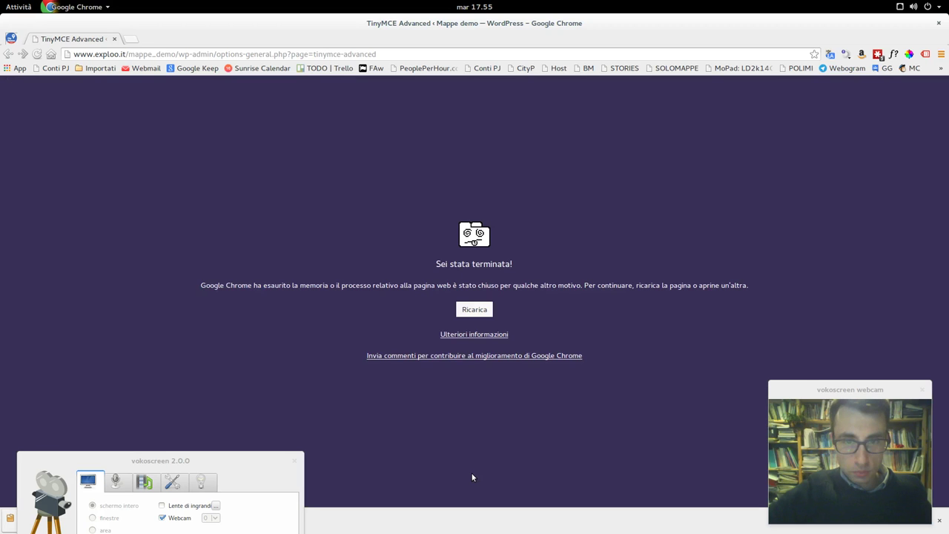
- Reload the crashed page, move 'Incolla come testo' and the Paragrafo dropdown into row one, and save
{"action": "left_click", "coordinate": [474, 311]}
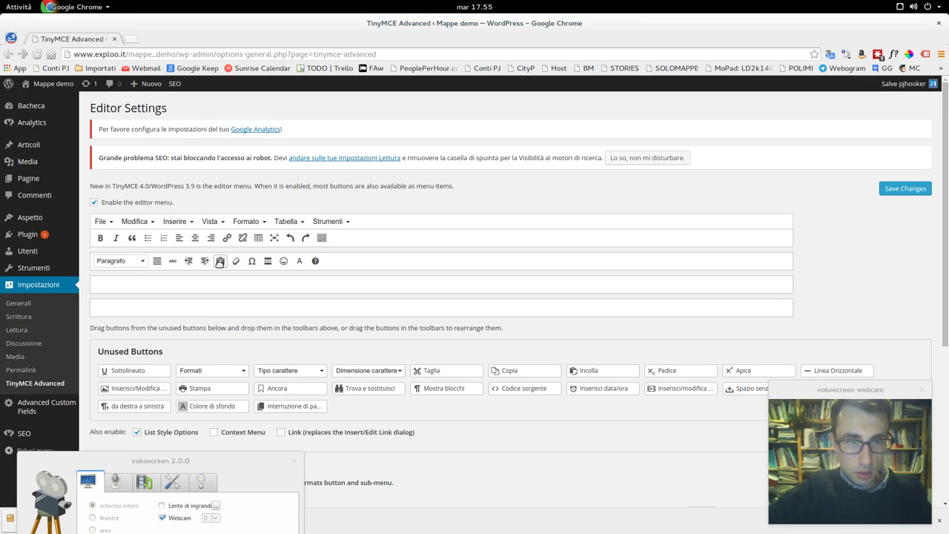
{"action": "left_click_drag", "start_coordinate": [220, 262], "coordinate": [238, 244]}
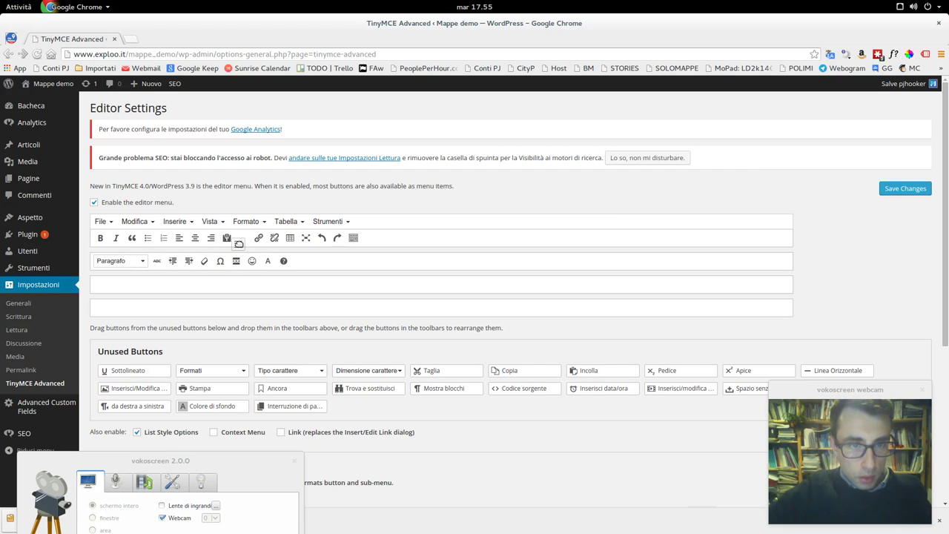
{"action": "left_click_drag", "start_coordinate": [138, 267], "coordinate": [254, 237]}
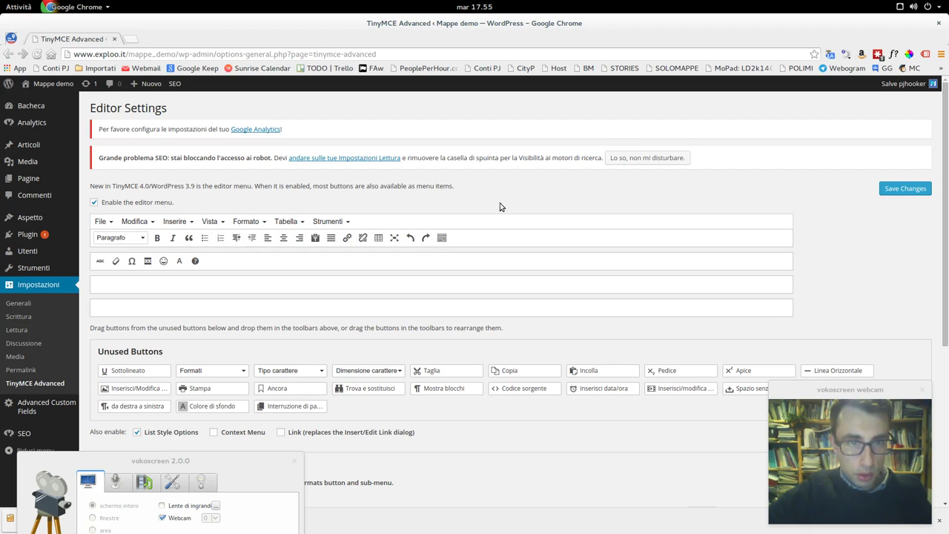
{"action": "left_click", "coordinate": [903, 195]}
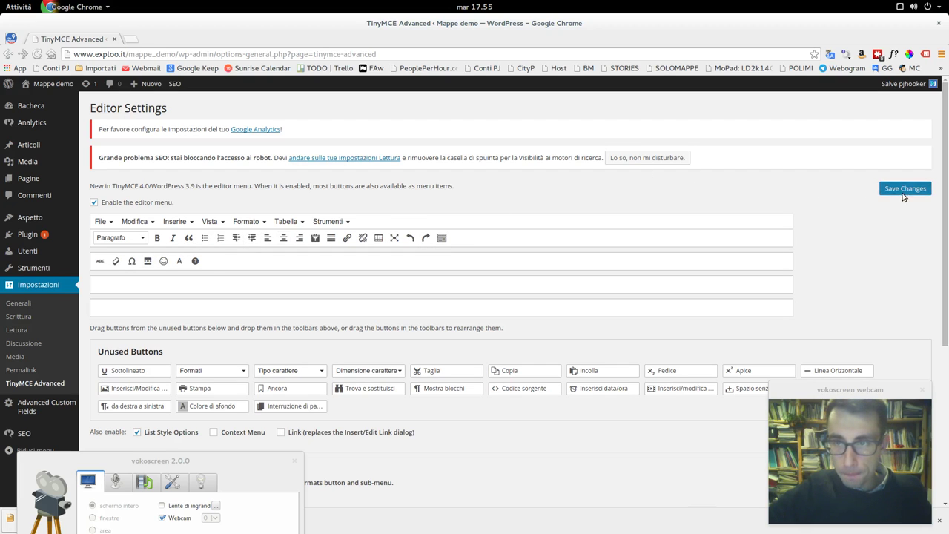
{"action": "left_click_drag", "start_coordinate": [252, 456], "coordinate": [289, 426]}
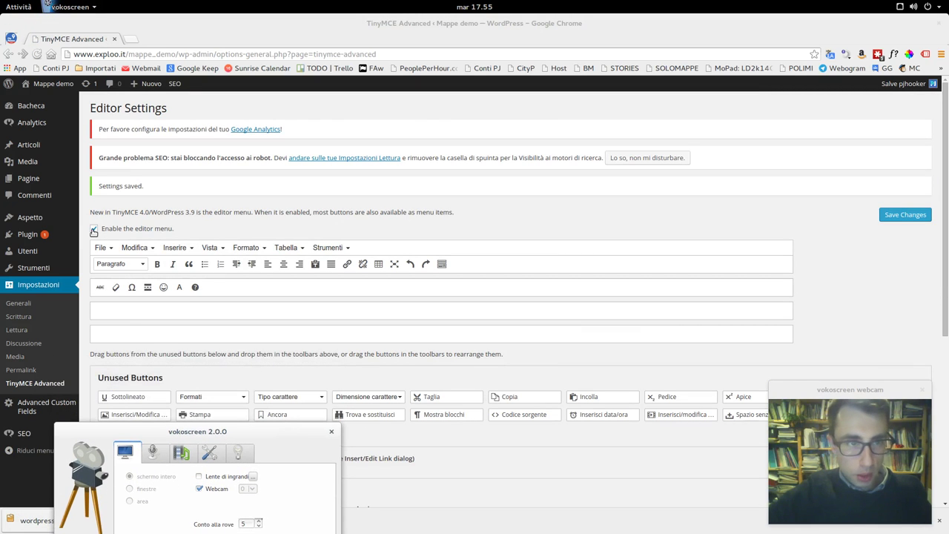
{"action": "left_click", "coordinate": [30, 150]}
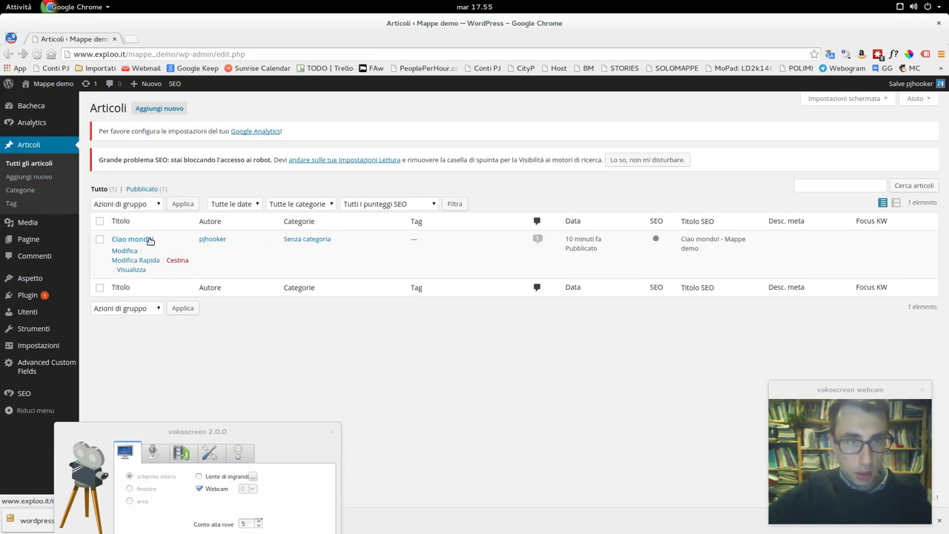
- In the Ciao mondo! post, add a new paragraph and insert a 1/3+1/3+1/3 column layout
{"action": "left_click", "coordinate": [148, 240]}
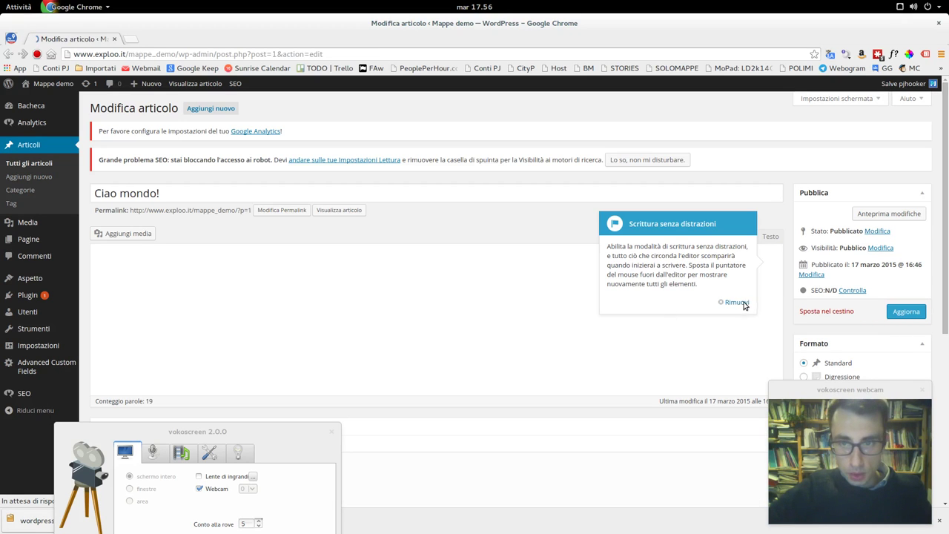
{"action": "left_click", "coordinate": [738, 303]}
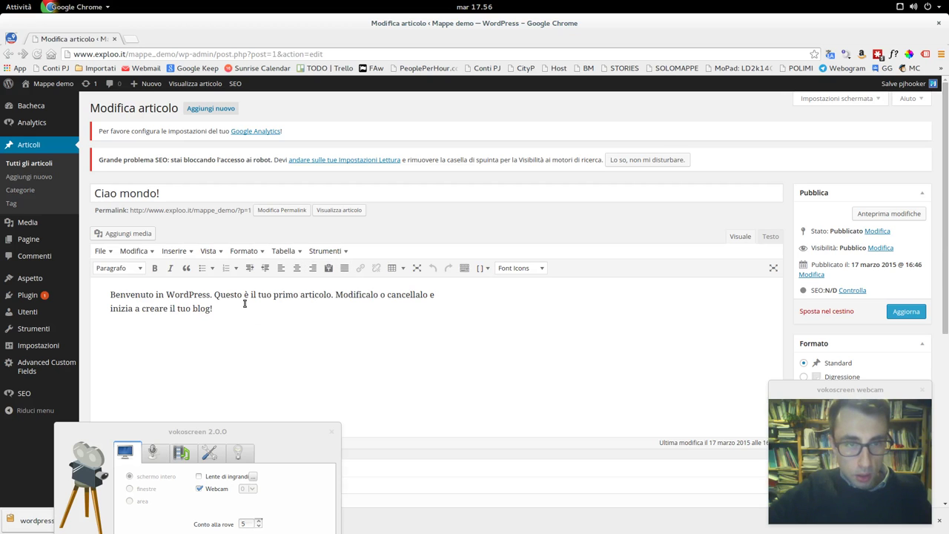
{"action": "key", "text": "Return"}
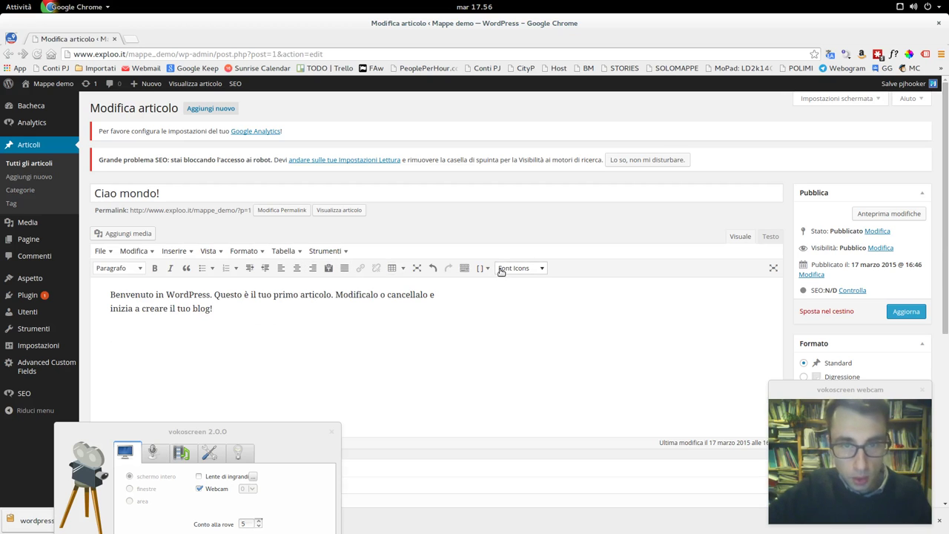
{"action": "left_click", "coordinate": [486, 268]}
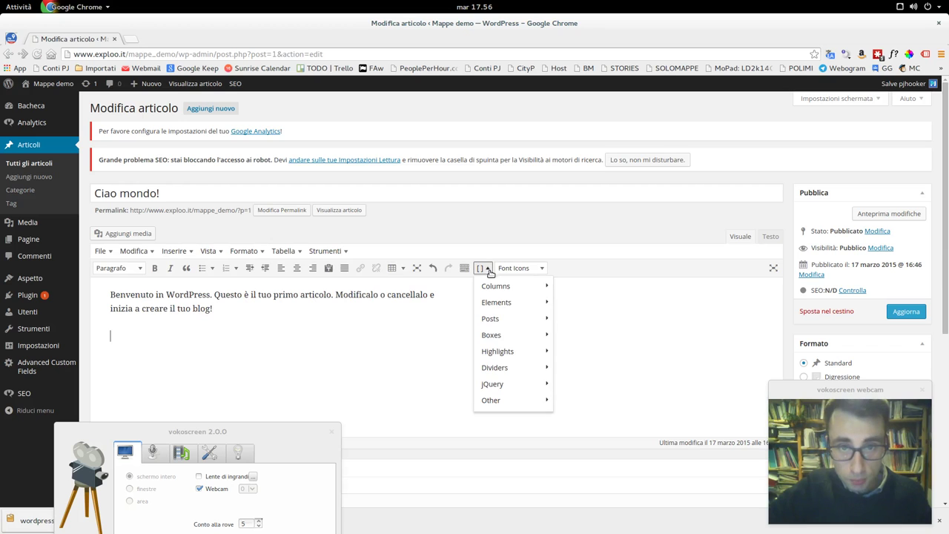
{"action": "mouse_move", "coordinate": [506, 289]}
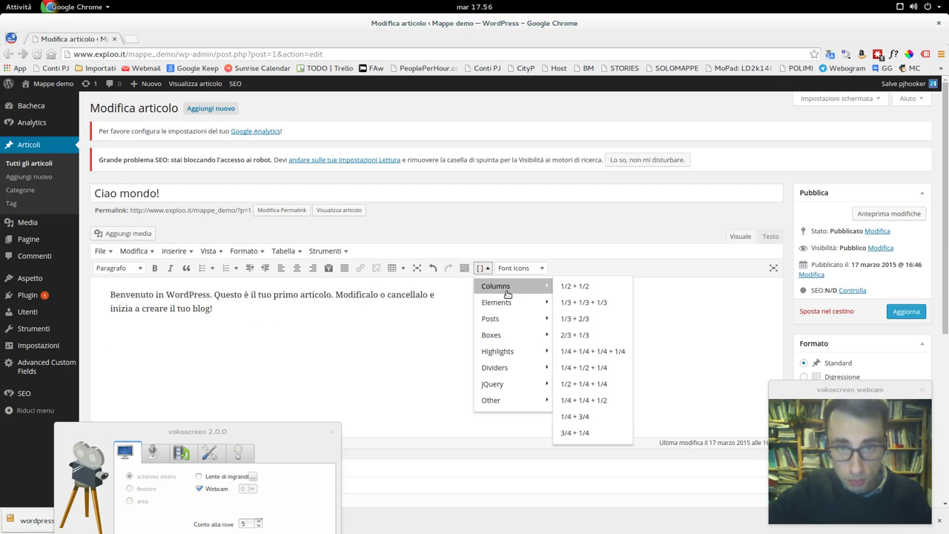
{"action": "left_click", "coordinate": [588, 304]}
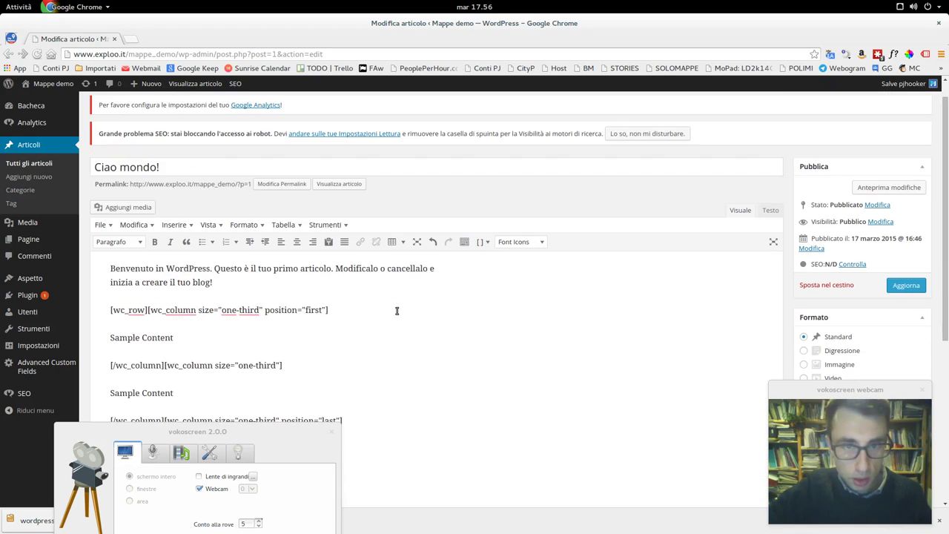
- Replace the middle column's Sample Content with a Button shortcode and update the post
{"action": "triple_click", "coordinate": [148, 390]}
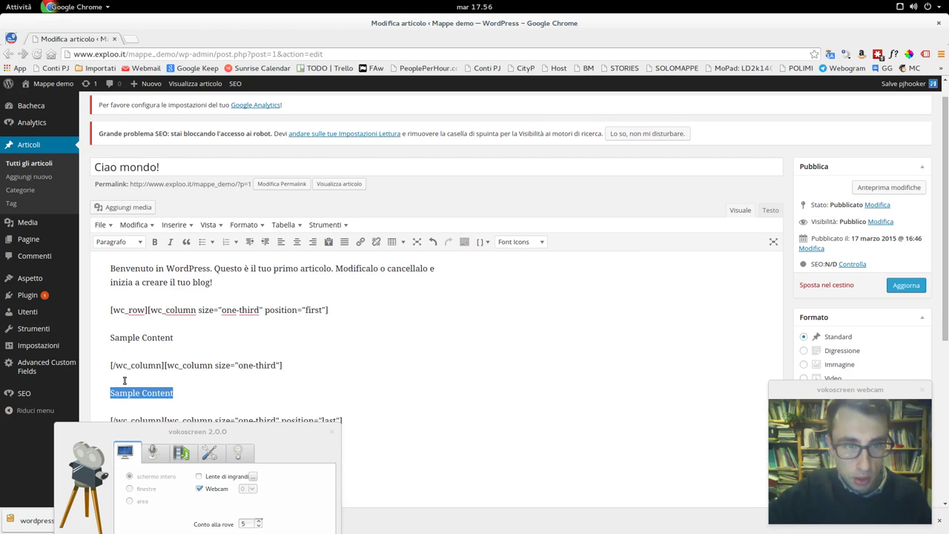
{"action": "key", "text": "BackSpace"}
{"action": "left_click", "coordinate": [484, 241]}
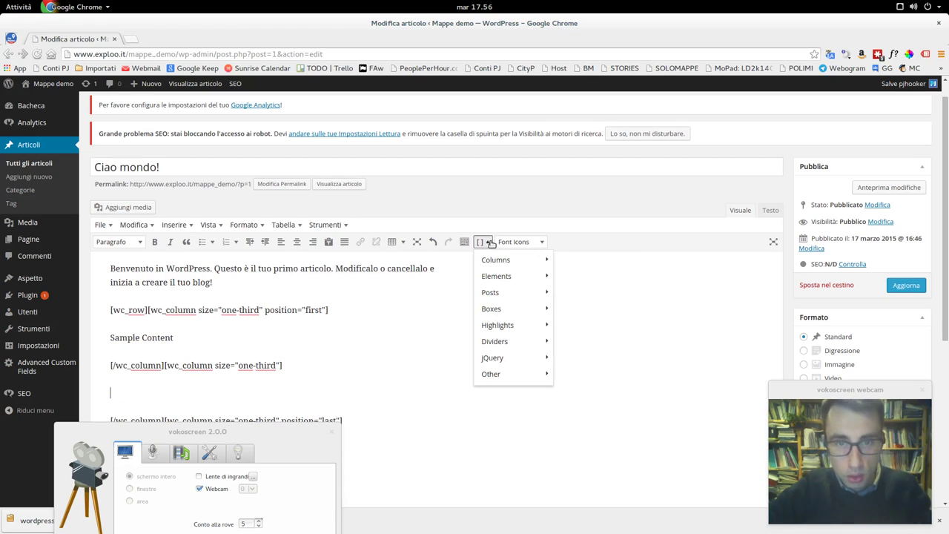
{"action": "mouse_move", "coordinate": [529, 312]}
{"action": "mouse_move", "coordinate": [531, 276]}
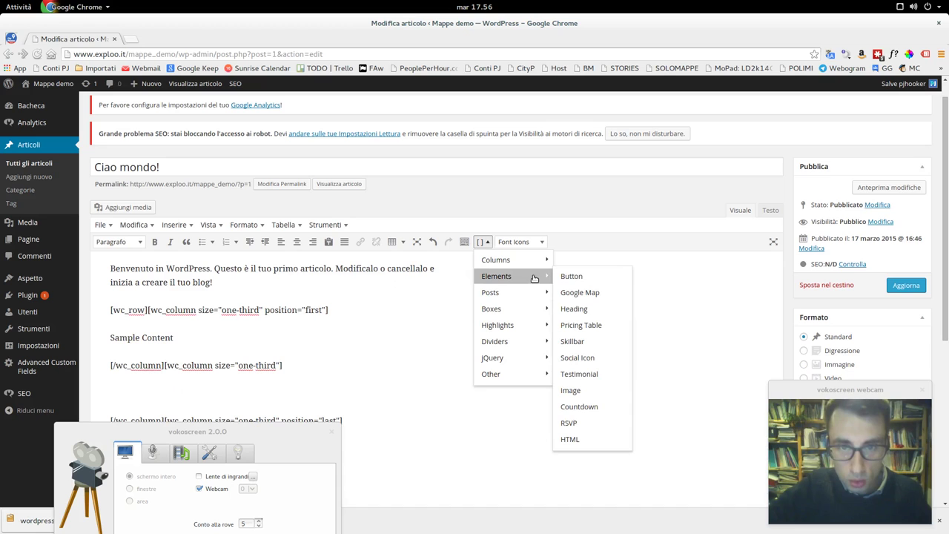
{"action": "left_click", "coordinate": [575, 282]}
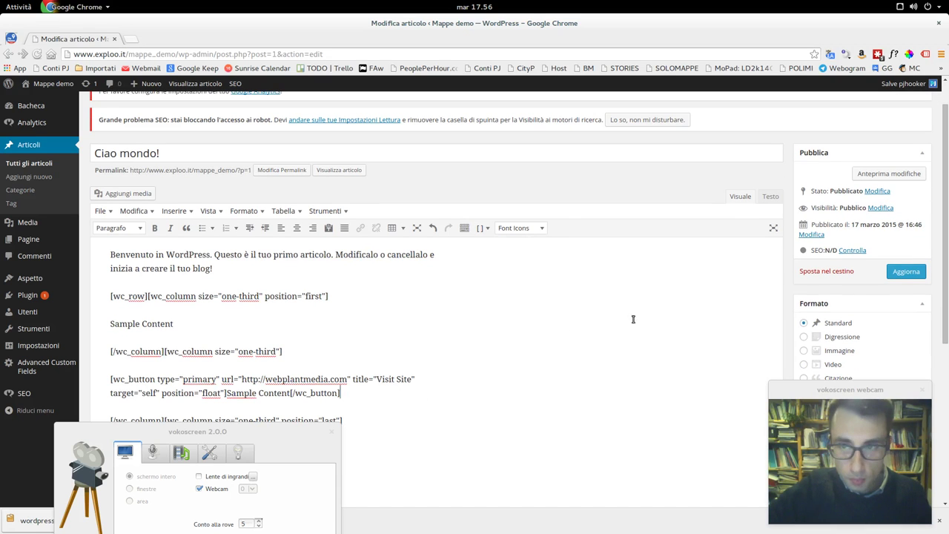
{"action": "left_click", "coordinate": [900, 274]}
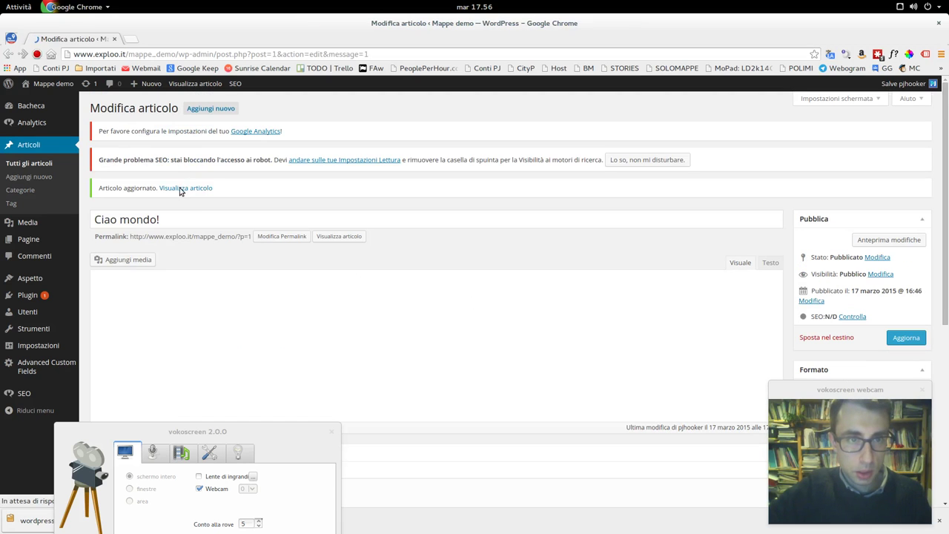
- Open the live Ciao mondo! post via 'Visualizza articolo' and check the three columns and blue button
{"action": "left_click", "coordinate": [190, 188]}
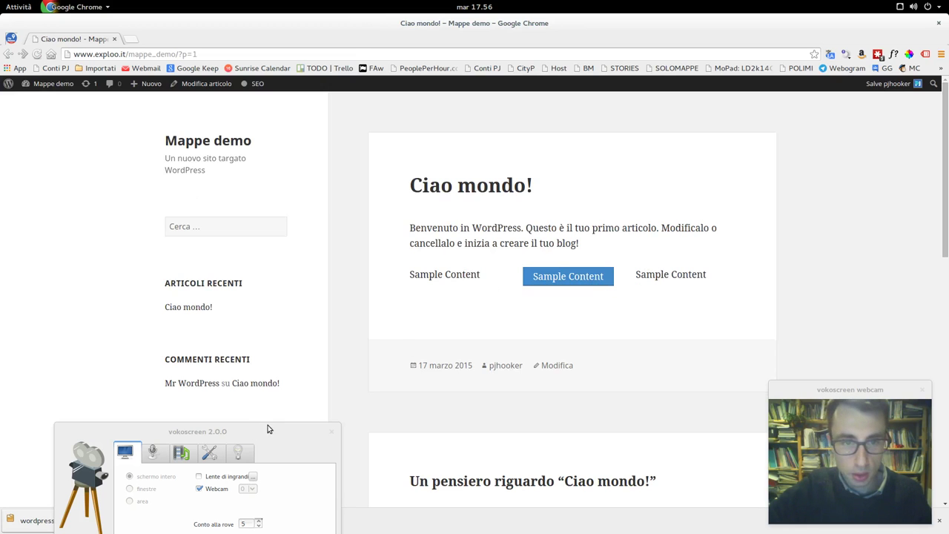
{"action": "scroll", "coordinate": [486, 330], "scroll_direction": "down", "scroll_amount": 2}
{"action": "scroll", "coordinate": [486, 330], "scroll_direction": "up", "scroll_amount": 2}
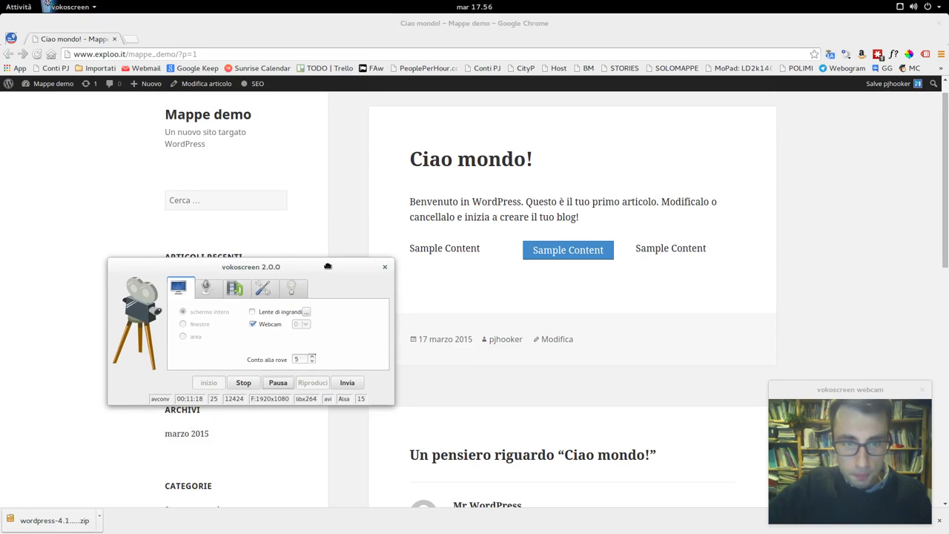
{"action": "left_click_drag", "start_coordinate": [327, 265], "coordinate": [325, 227]}
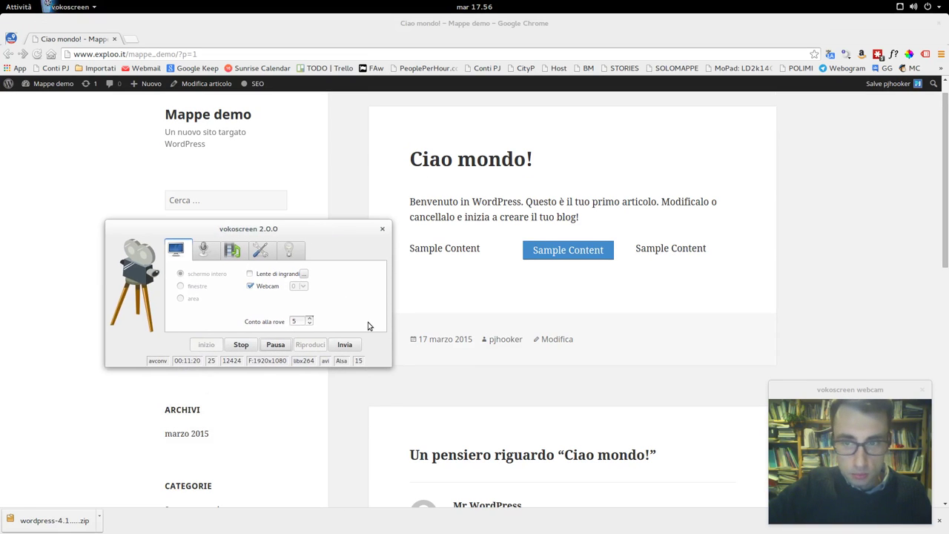